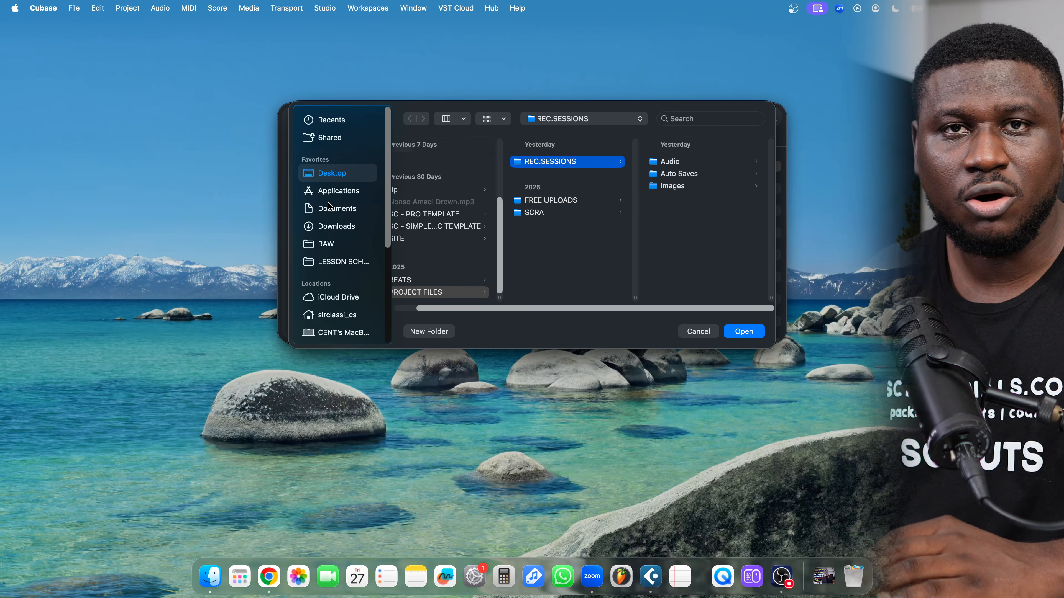
Confirm REC.SESSIONS as the location so the empty project Untitled1 opens
{"action": "left_click", "coordinate": [744, 331]}
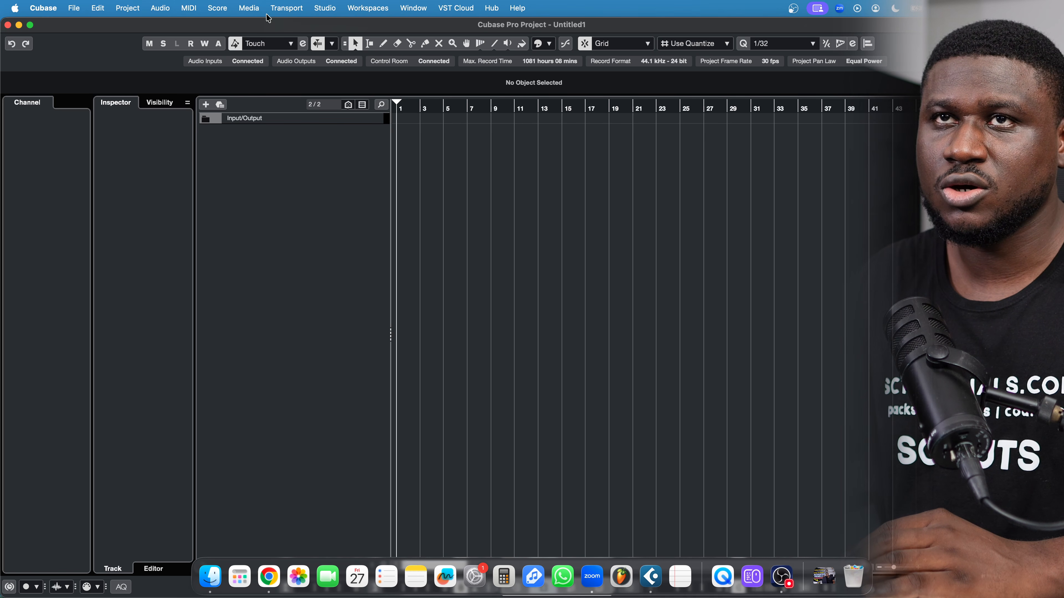
In Studio Setup, set the Audient iD14 buffer size to 64 samples and apply it
{"action": "left_click", "coordinate": [334, 8]}
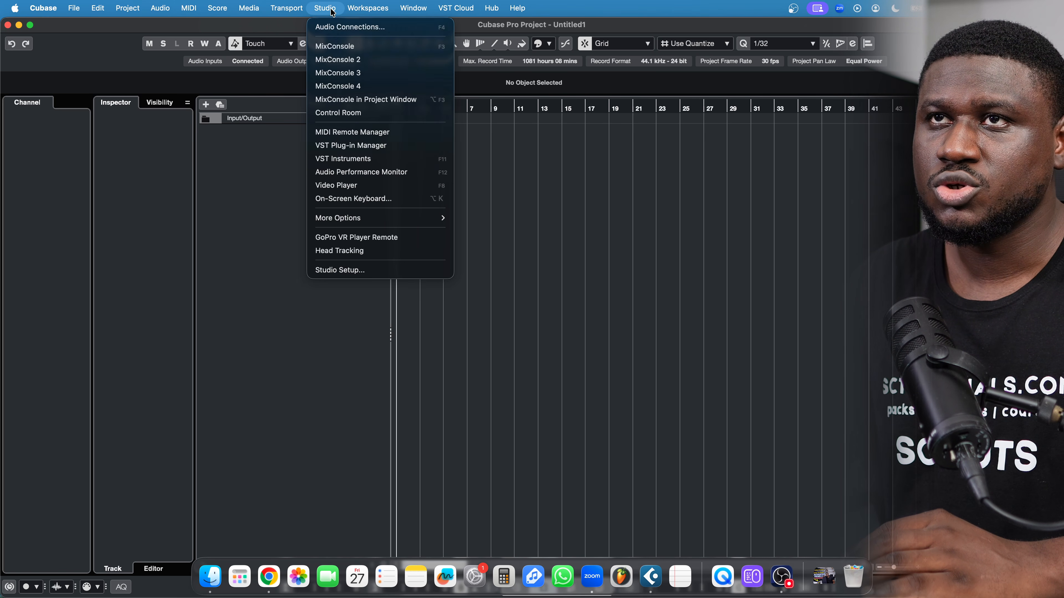
{"action": "left_click", "coordinate": [360, 270]}
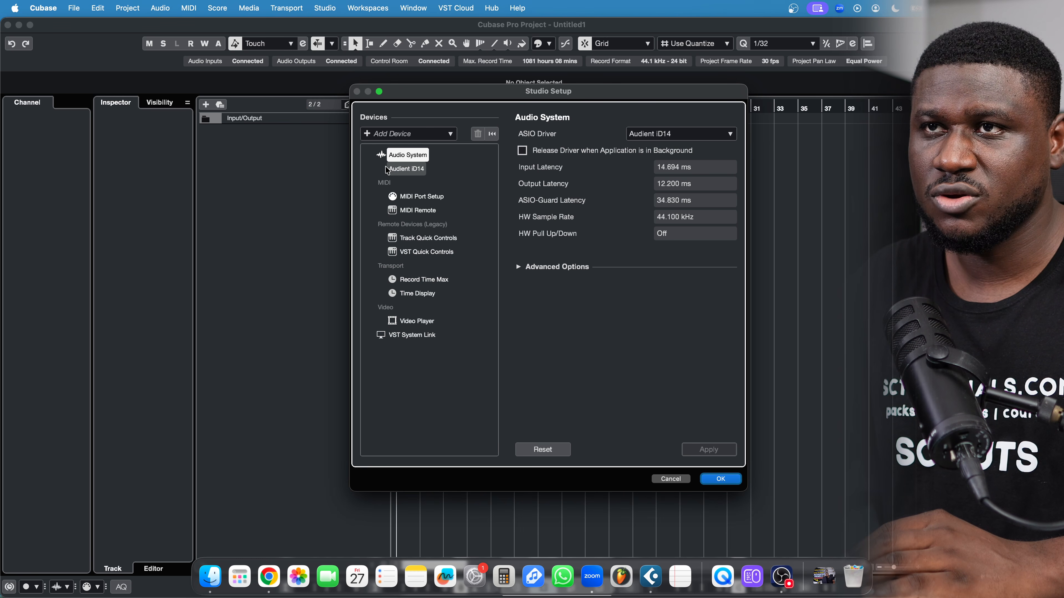
{"action": "left_click", "coordinate": [653, 135]}
{"action": "left_click", "coordinate": [608, 123]}
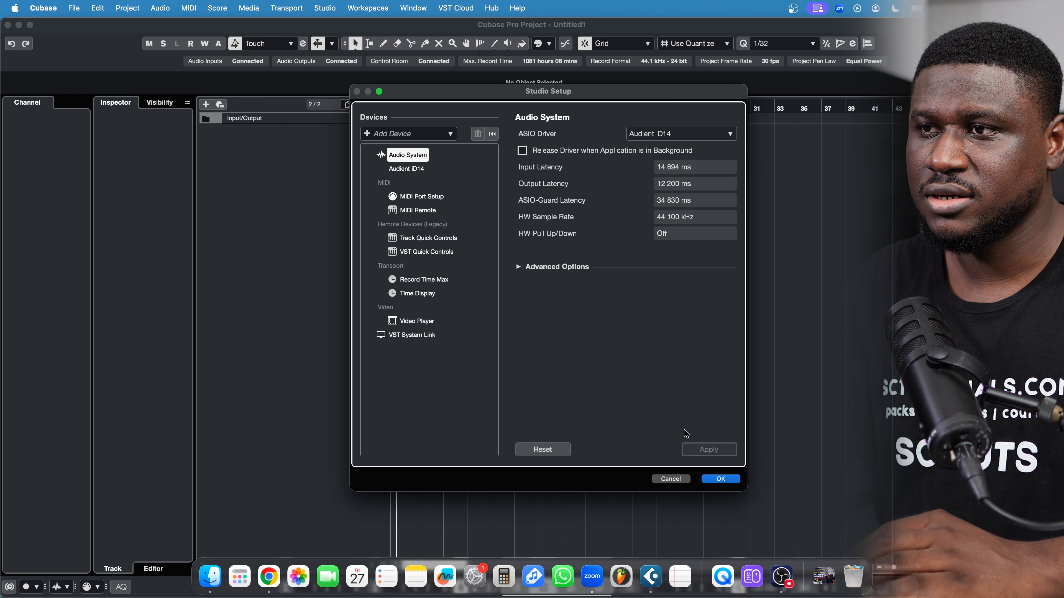
{"action": "left_click", "coordinate": [419, 169]}
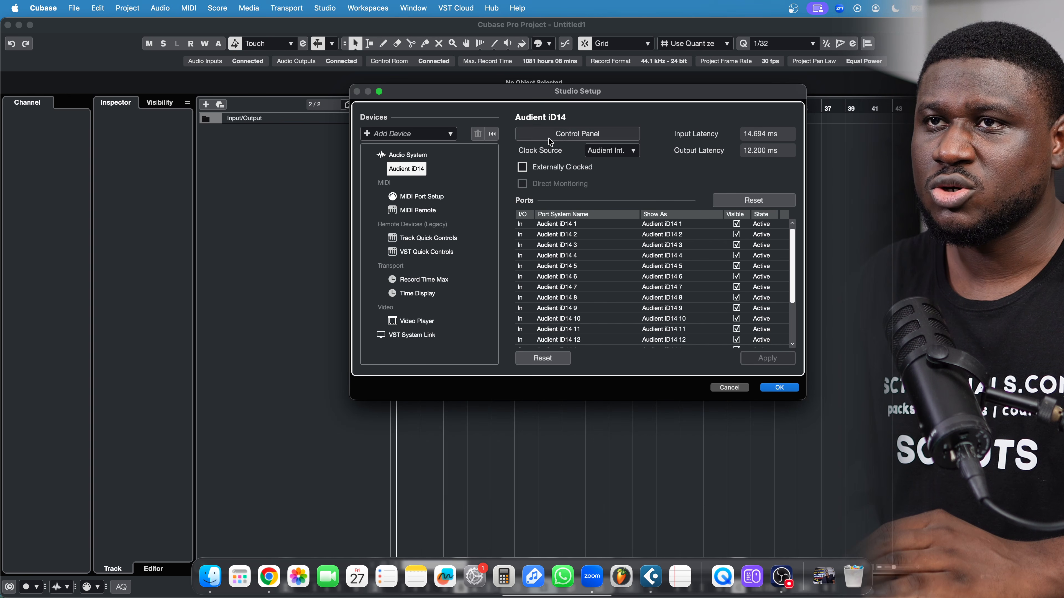
{"action": "left_click", "coordinate": [574, 135]}
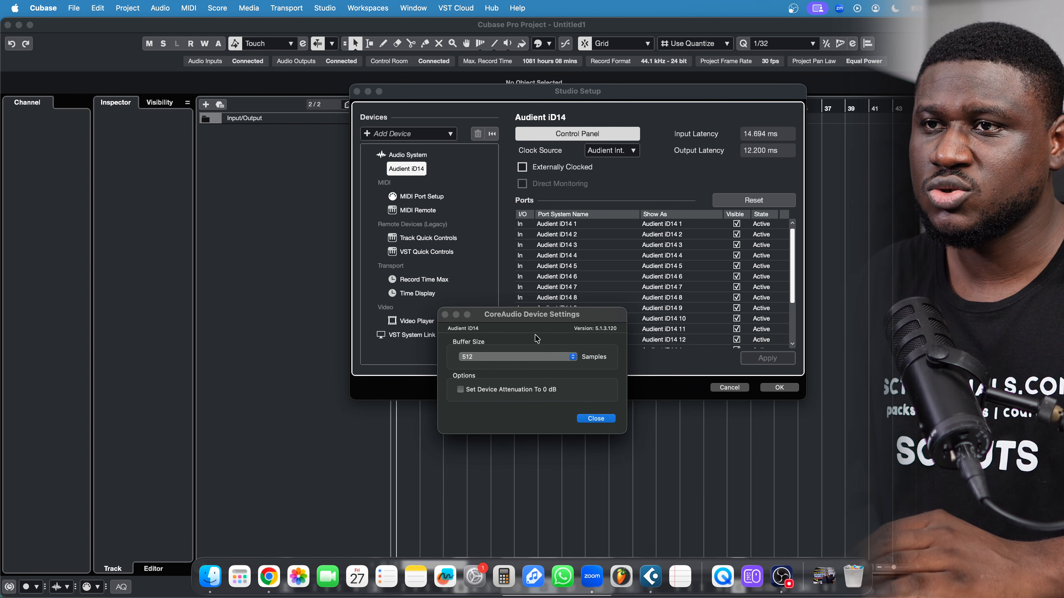
{"action": "left_click", "coordinate": [499, 358]}
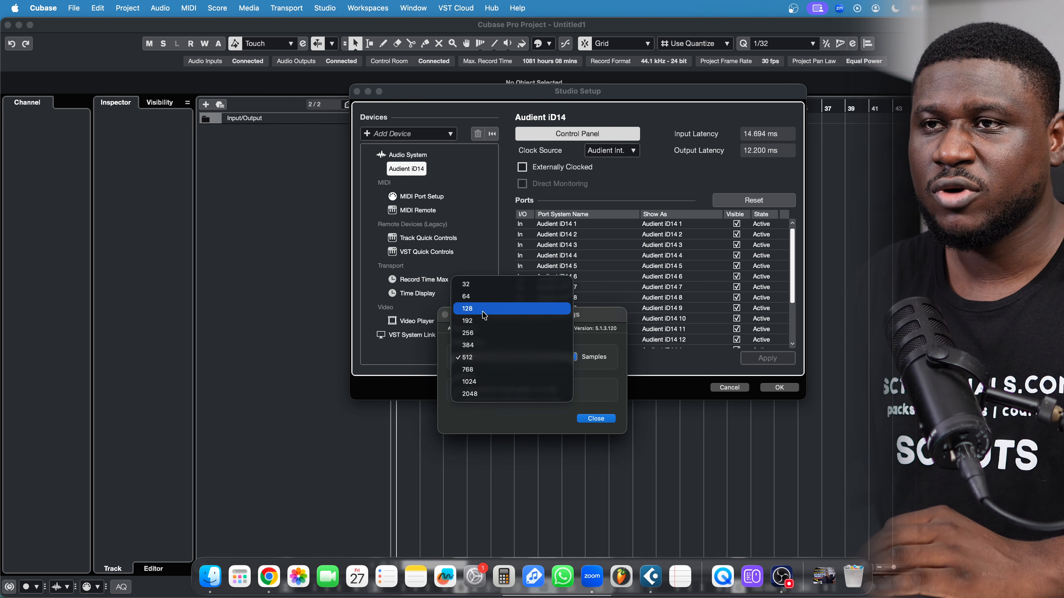
{"action": "left_click", "coordinate": [473, 298]}
{"action": "left_click", "coordinate": [605, 421]}
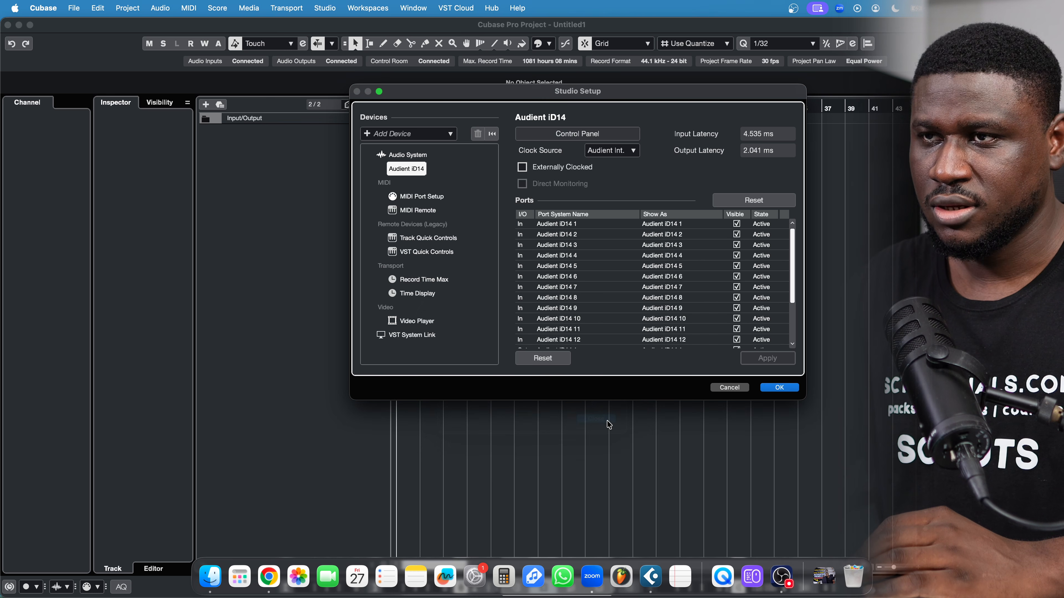
{"action": "left_click", "coordinate": [780, 388]}
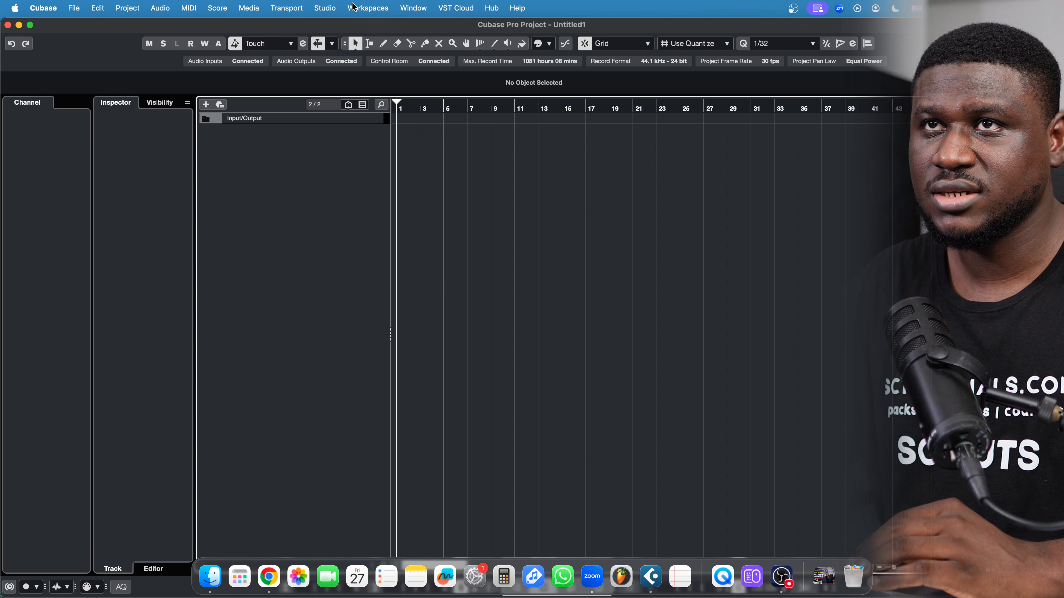
Delete the Stereo In bus from the Audio Connections inputs list, leaving it empty
{"action": "left_click", "coordinate": [324, 8]}
{"action": "left_click", "coordinate": [327, 27]}
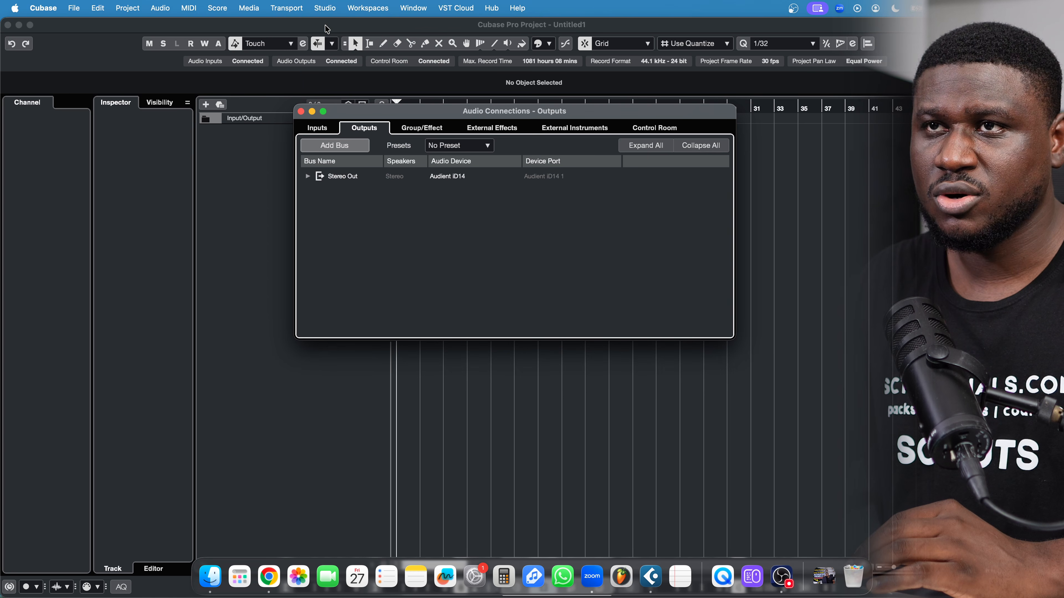
{"action": "left_click", "coordinate": [319, 128]}
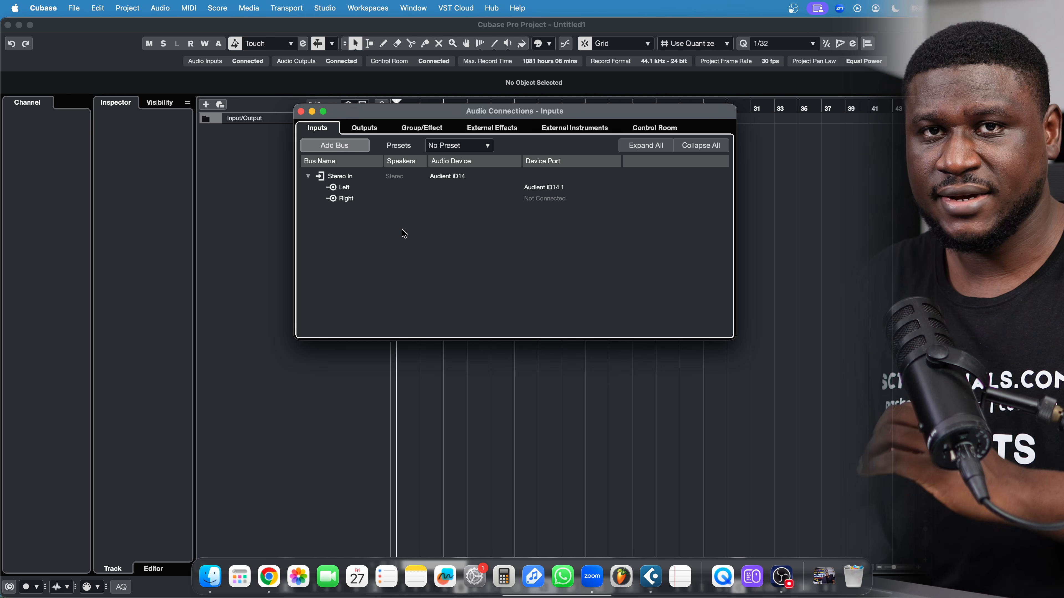
{"action": "left_click", "coordinate": [350, 176]}
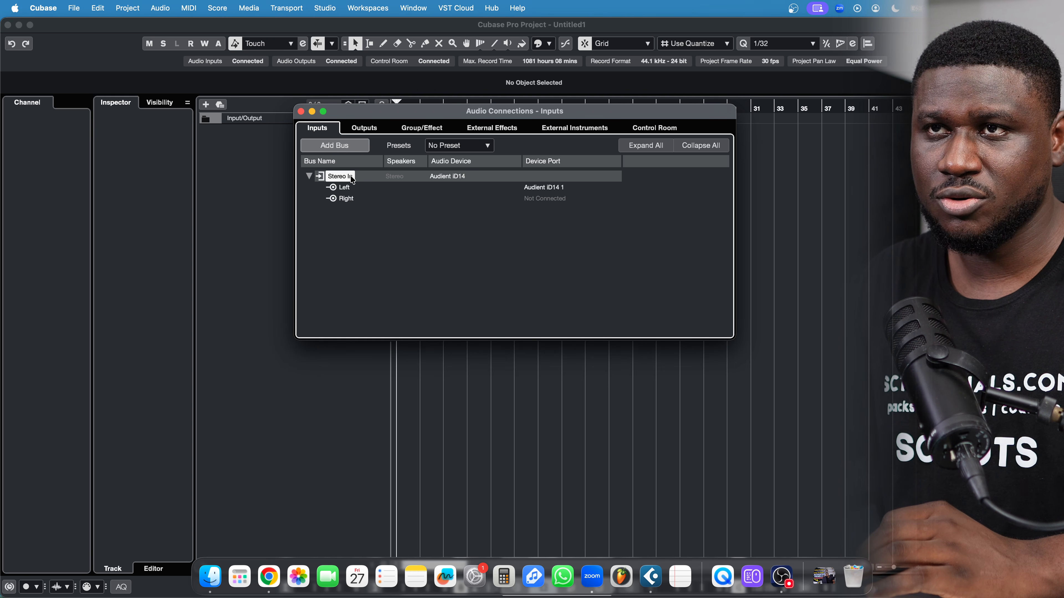
{"action": "left_click", "coordinate": [349, 175]}
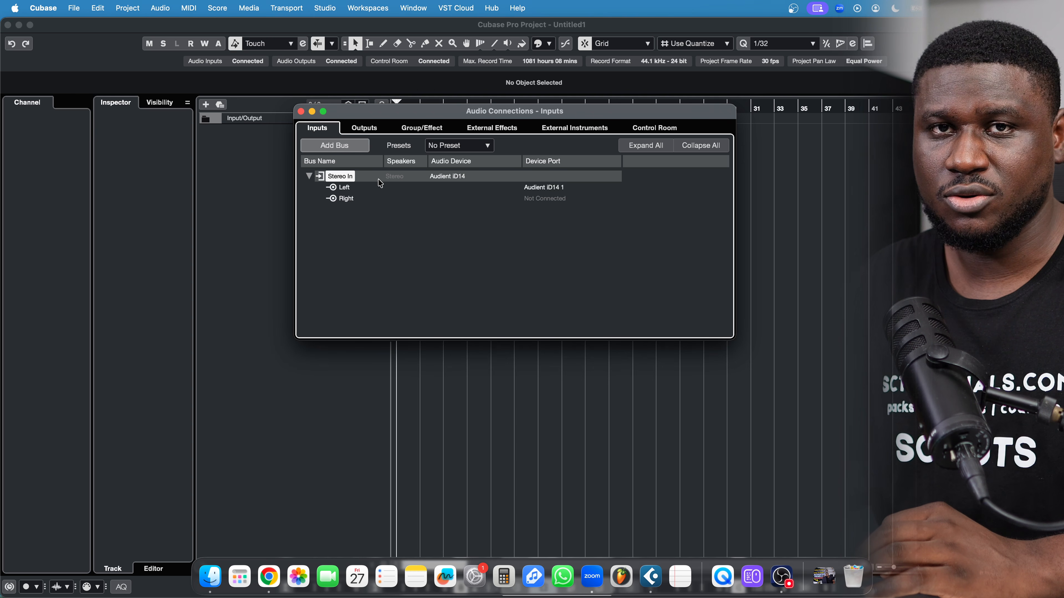
{"action": "right_click", "coordinate": [380, 183]}
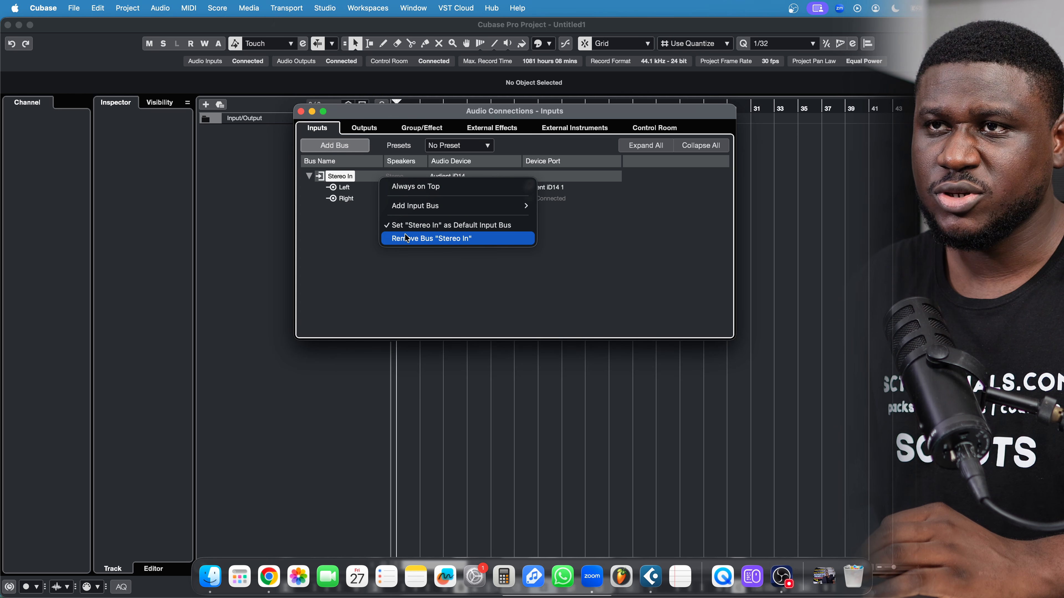
{"action": "mouse_move", "coordinate": [416, 209]}
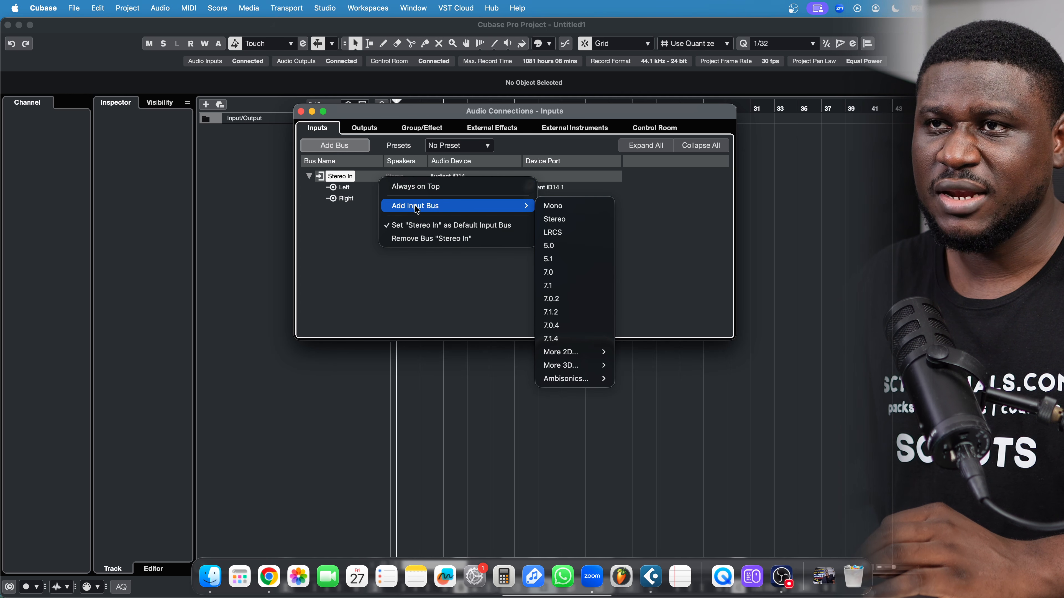
{"action": "left_click", "coordinate": [413, 236]}
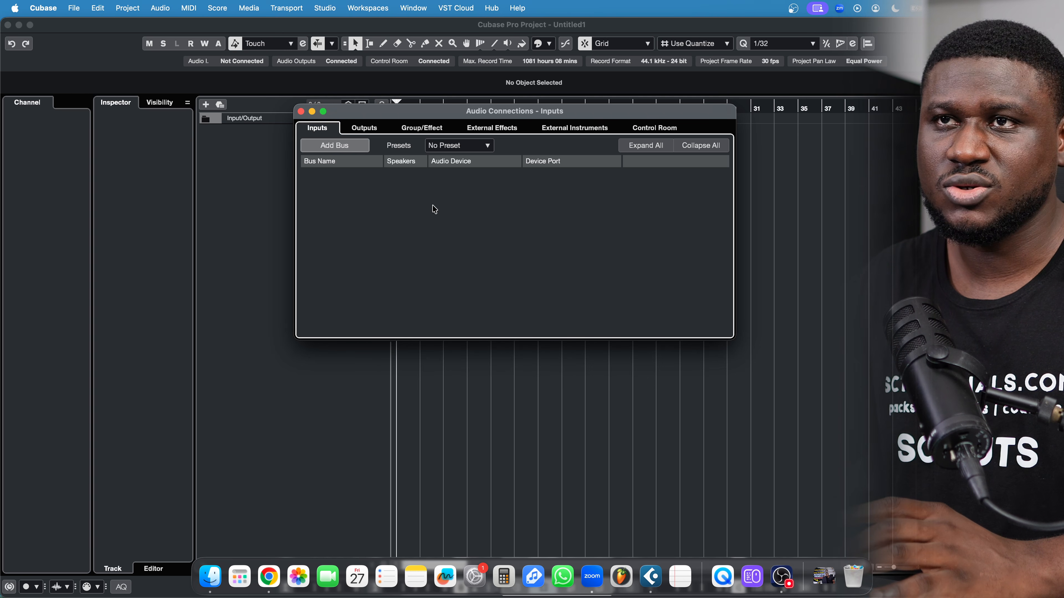
{"action": "right_click", "coordinate": [366, 197]}
{"action": "left_click", "coordinate": [357, 198]}
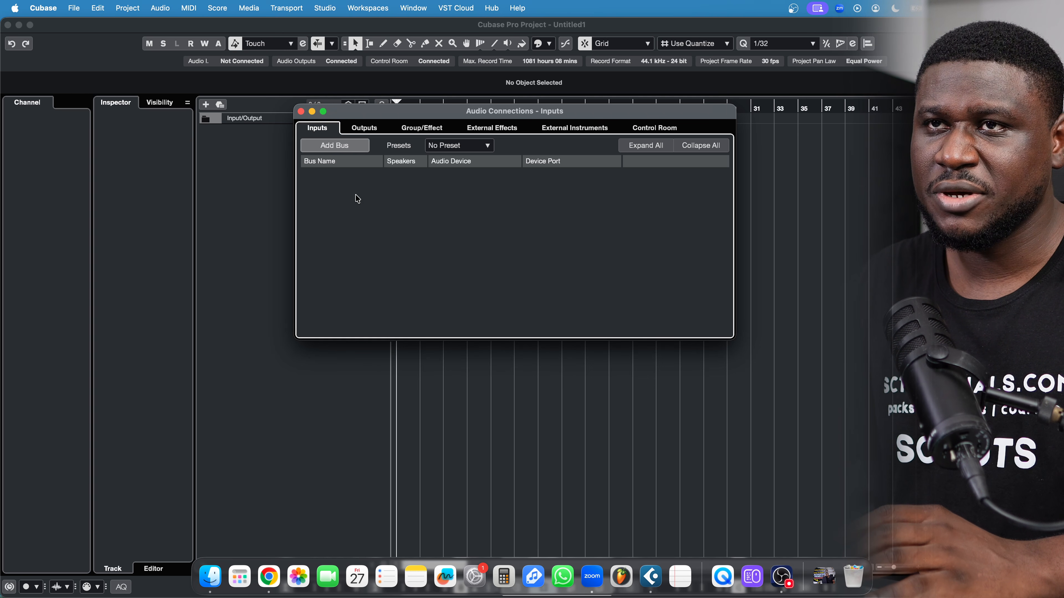
Create one new input bus called 'Mic' with Mono configuration
{"action": "left_click", "coordinate": [343, 146]}
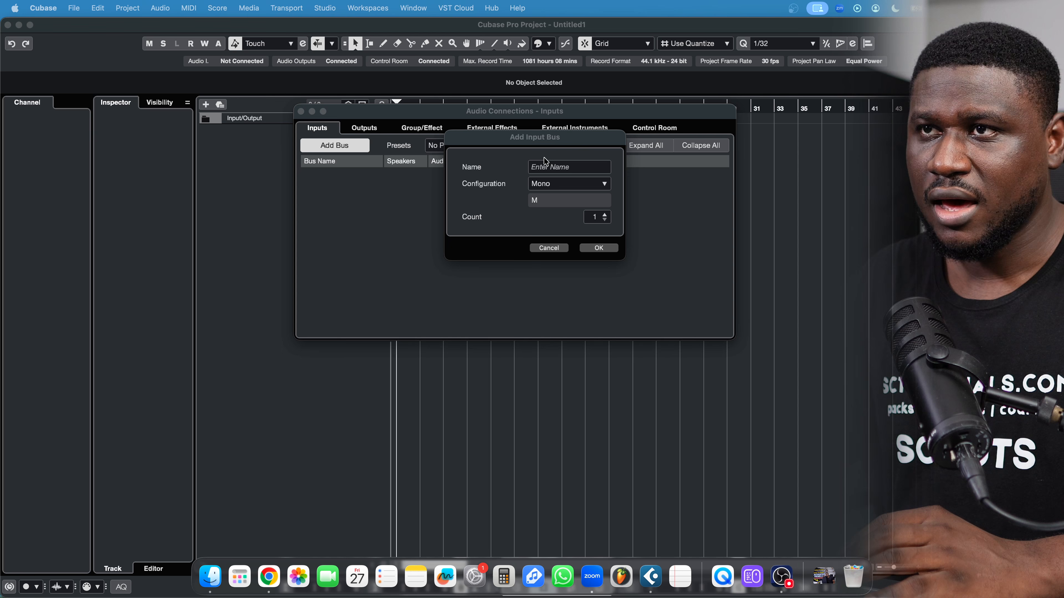
{"action": "left_click", "coordinate": [545, 167]}
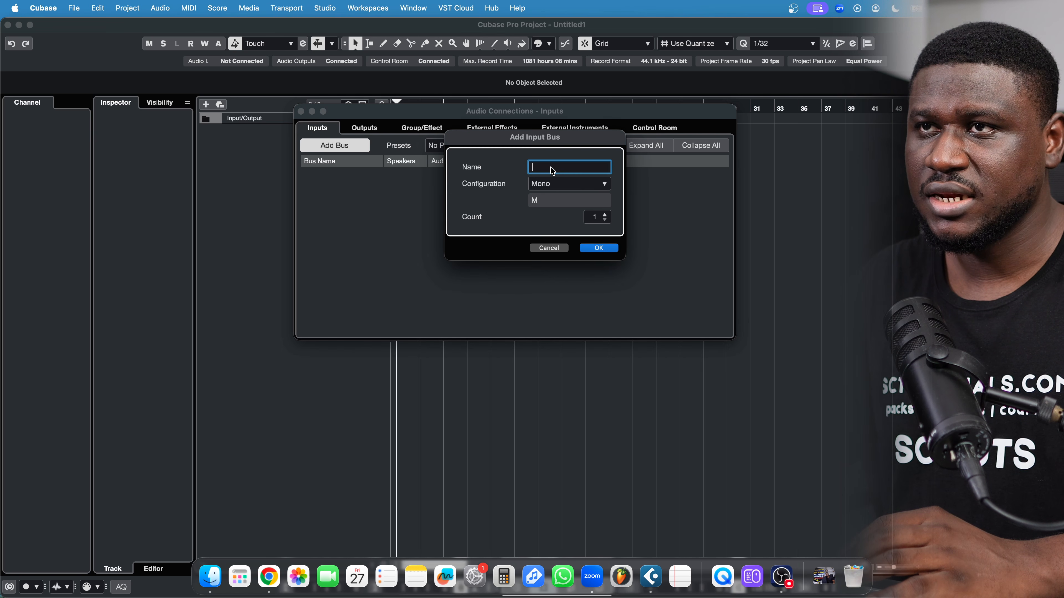
{"action": "type", "text": "Mic"}
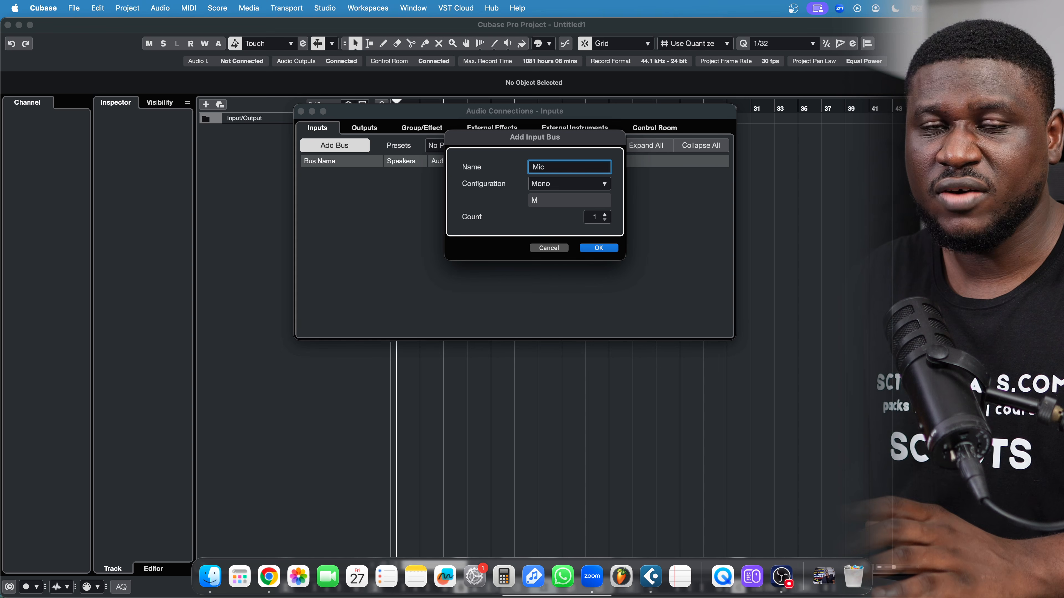
{"action": "left_click", "coordinate": [552, 186]}
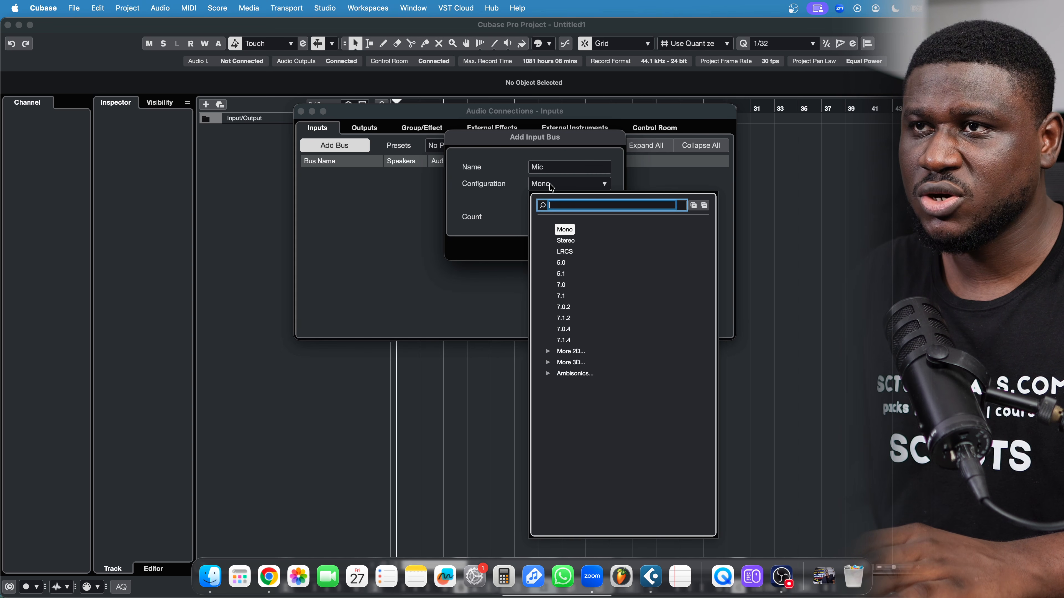
{"action": "left_click", "coordinate": [565, 231]}
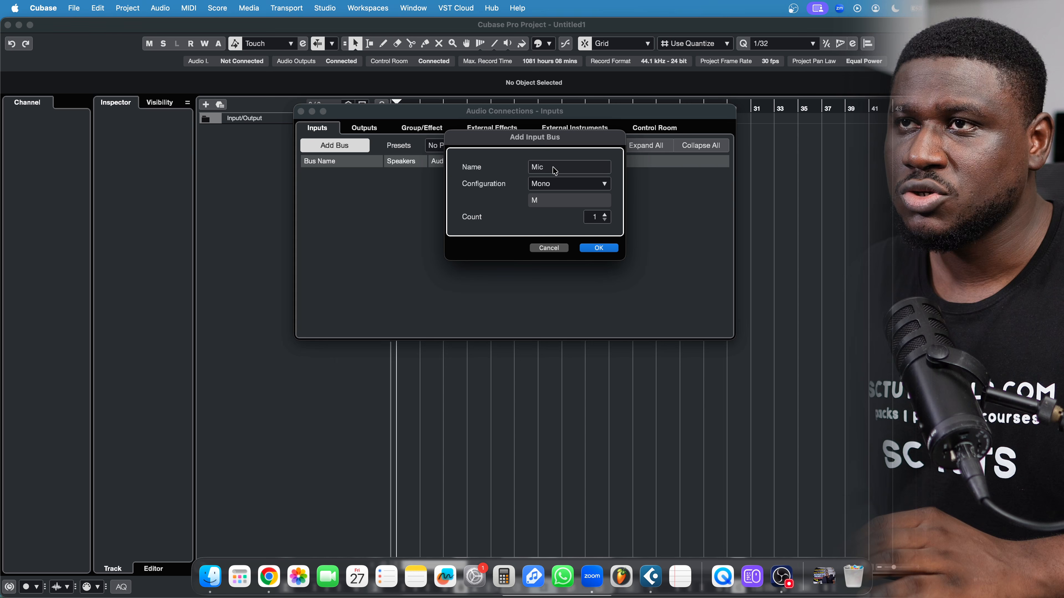
{"action": "left_click", "coordinate": [553, 184]}
{"action": "left_click", "coordinate": [499, 186]}
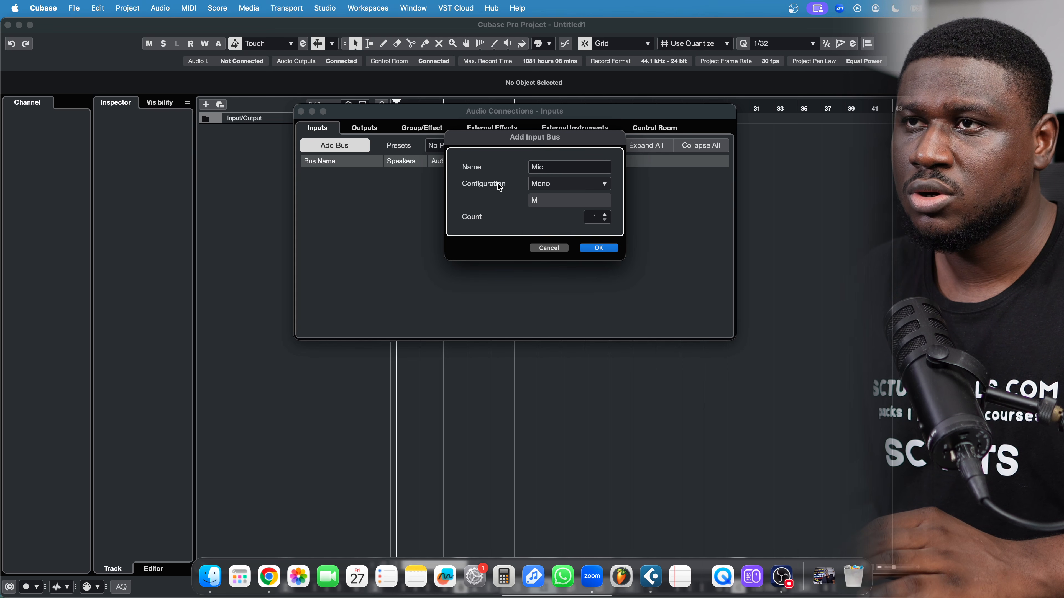
{"action": "left_click", "coordinate": [597, 250]}
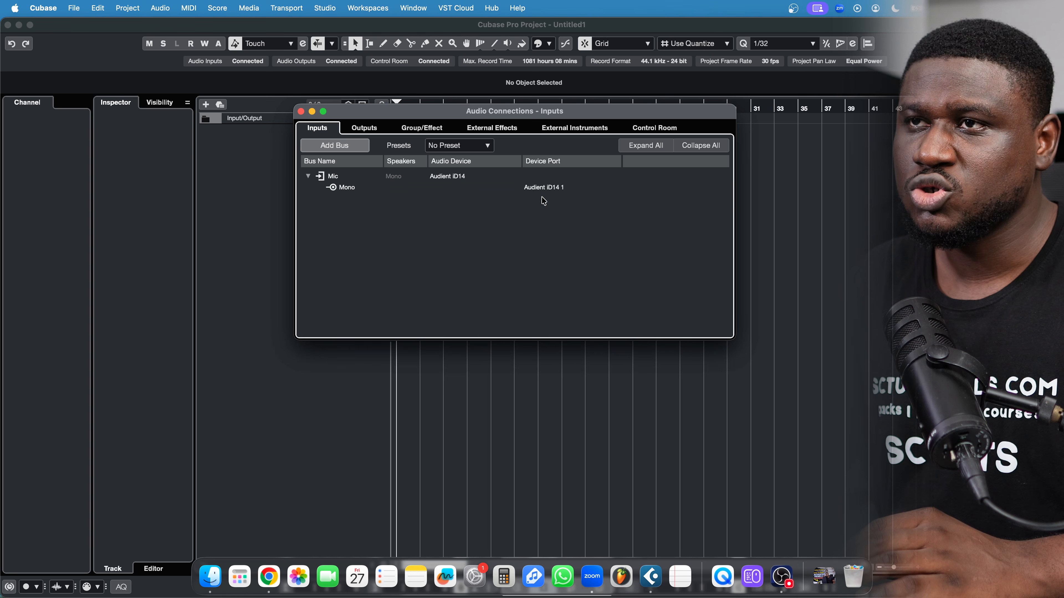
Connect Mic to Audient iD14 2, save the inputs as preset 'Mic 2', and close the window
{"action": "left_click", "coordinate": [543, 189]}
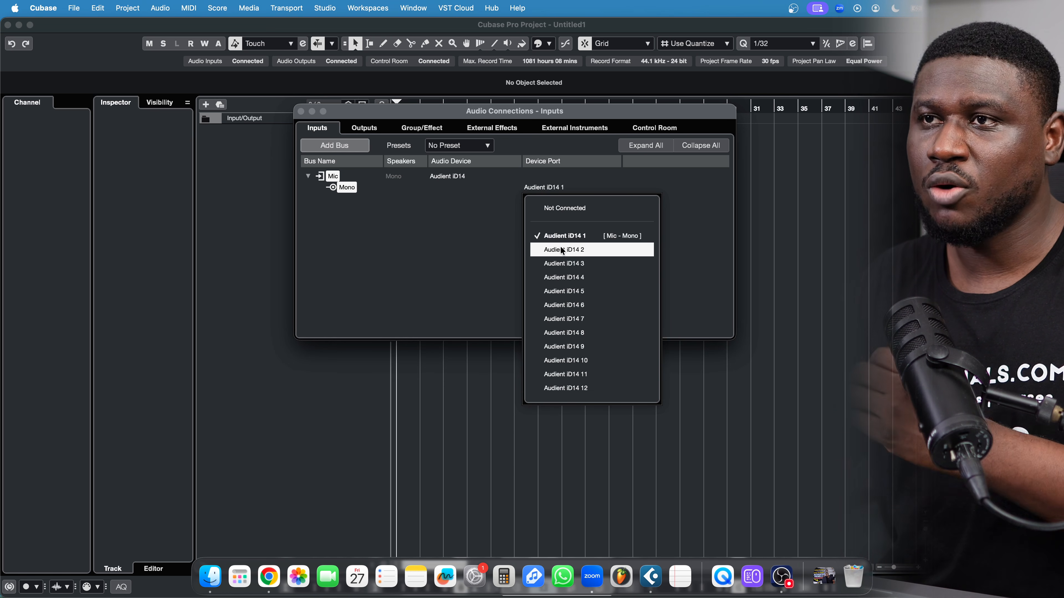
{"action": "left_click", "coordinate": [572, 251]}
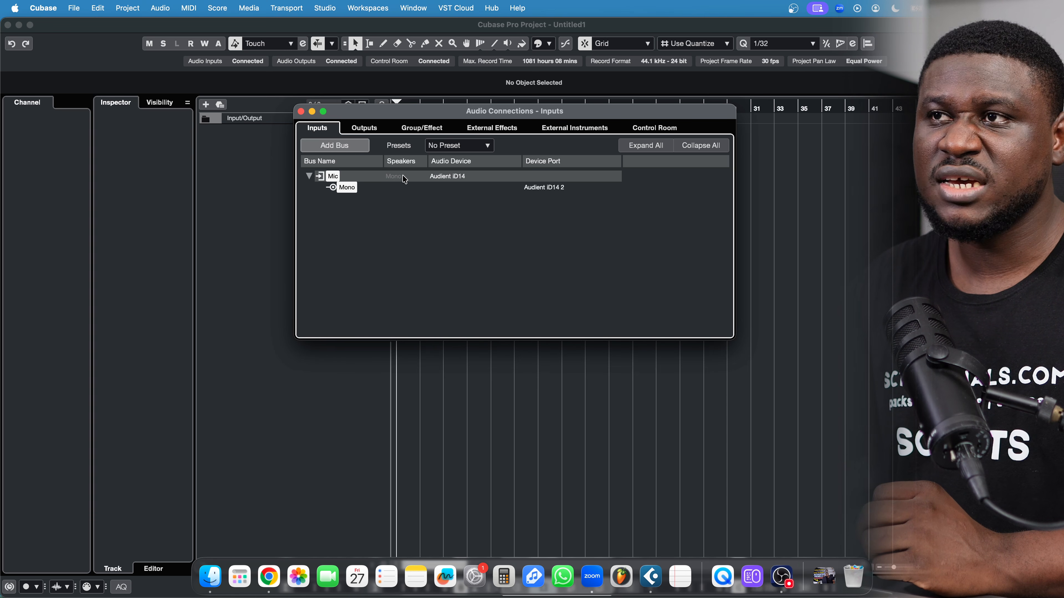
{"action": "left_click", "coordinate": [449, 151]}
{"action": "left_click", "coordinate": [453, 177]}
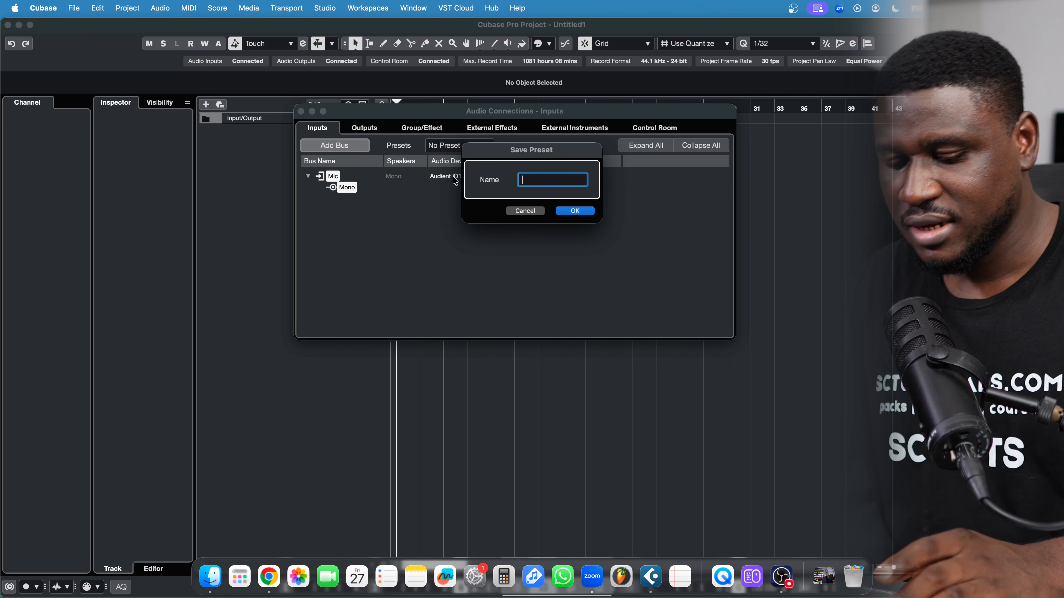
{"action": "type", "text": "Mic 2"}
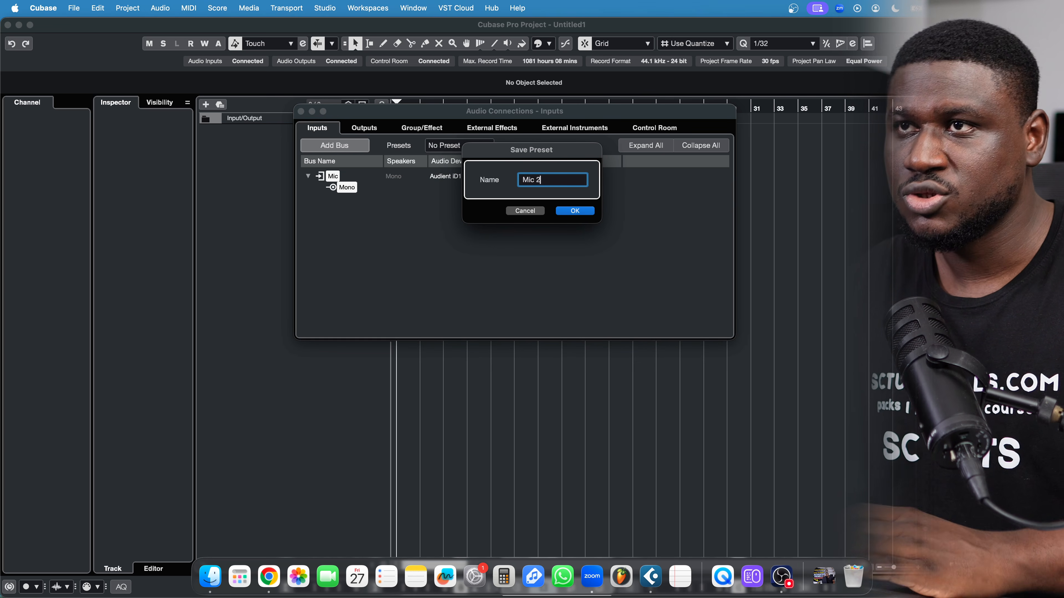
{"action": "key", "text": "Return"}
{"action": "left_click", "coordinate": [475, 147]}
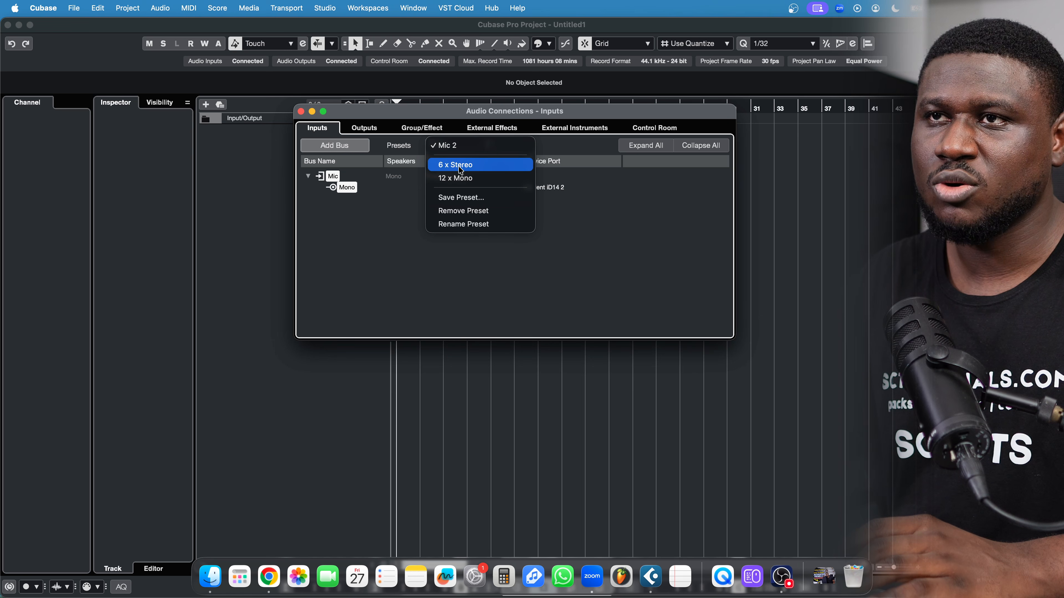
{"action": "left_click", "coordinate": [375, 230]}
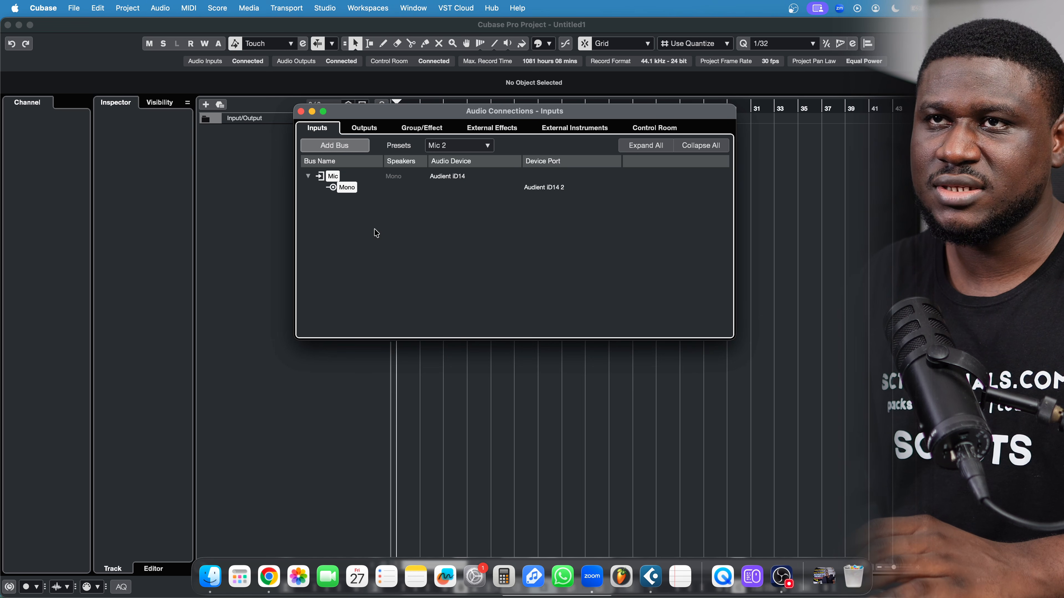
{"action": "left_click", "coordinate": [311, 112]}
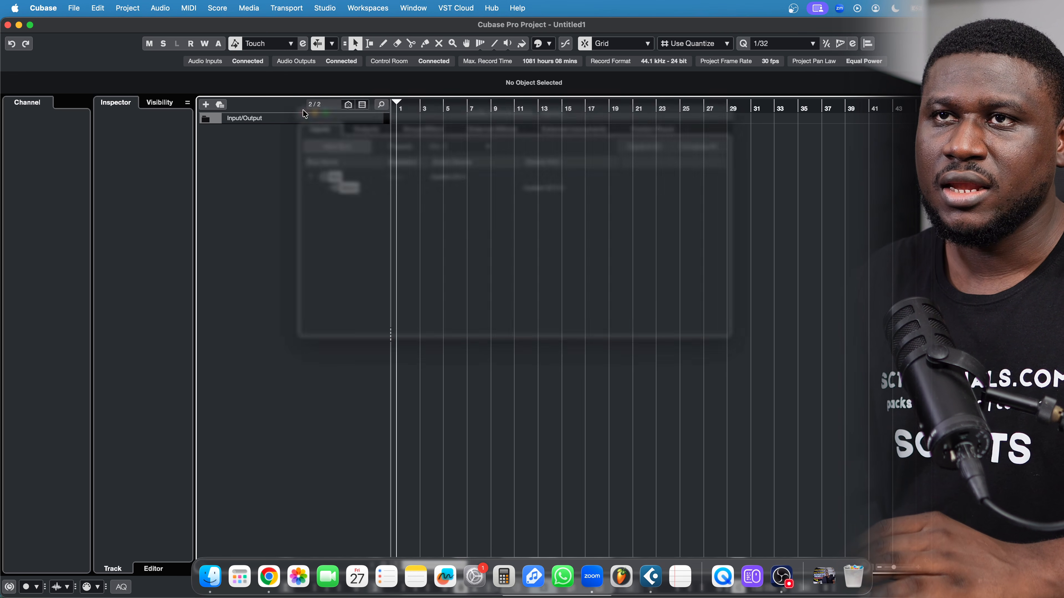
Add a stereo audio track named BEAT with Mic input and Stereo Out output
{"action": "right_click", "coordinate": [284, 142]}
{"action": "left_click", "coordinate": [331, 146]}
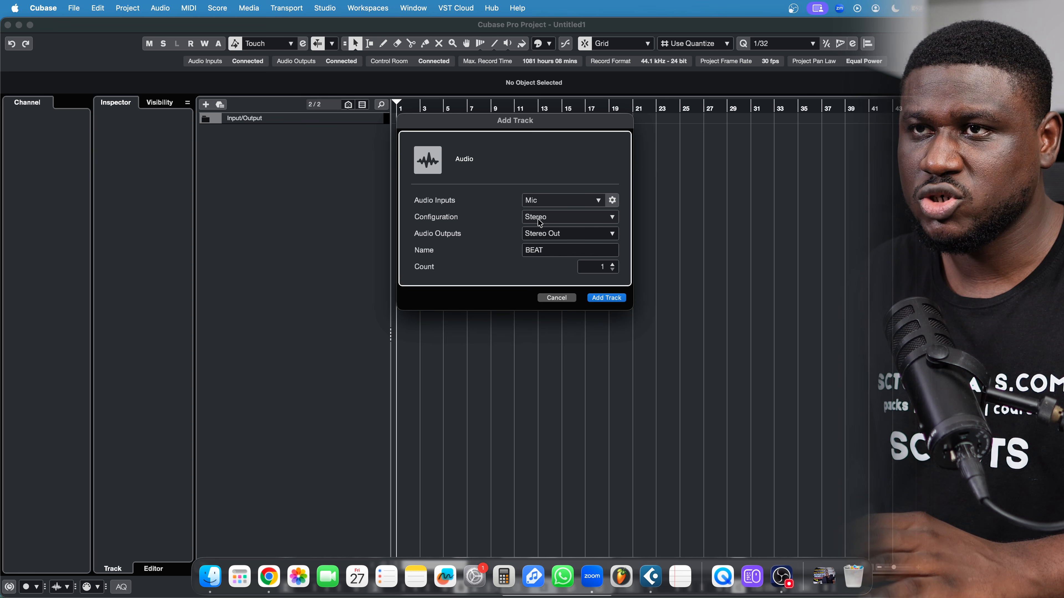
{"action": "double_click", "coordinate": [542, 251]}
{"action": "left_click", "coordinate": [488, 249]}
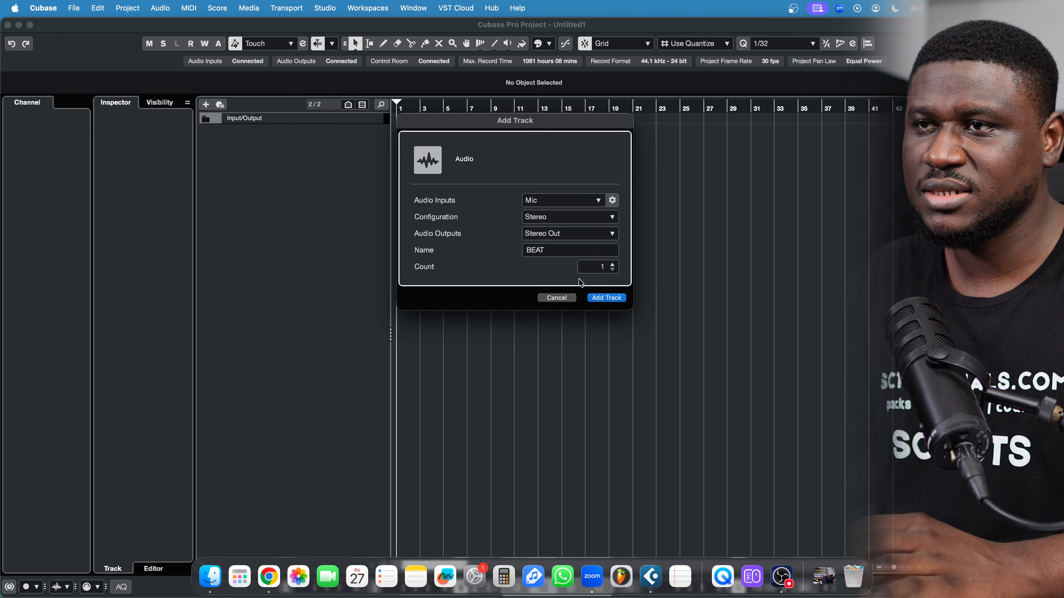
{"action": "left_click", "coordinate": [606, 297]}
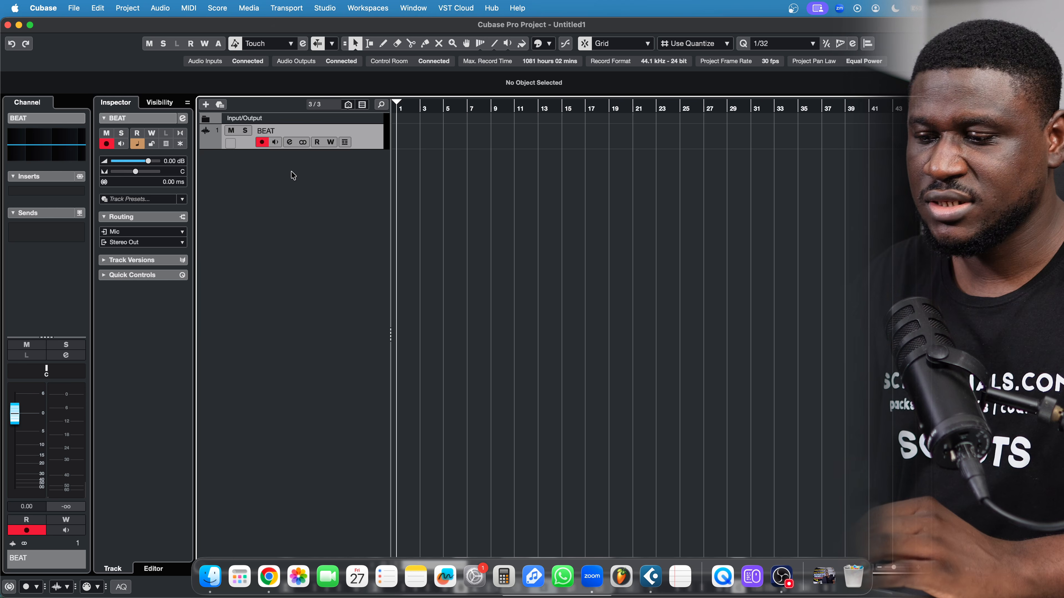
{"action": "right_click", "coordinate": [283, 180]}
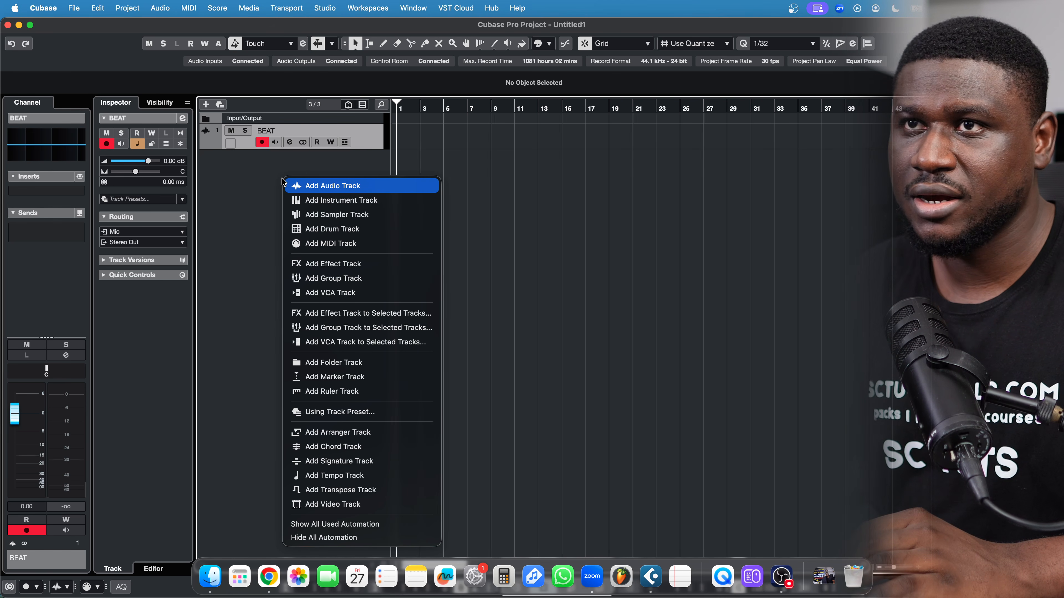
{"action": "left_click", "coordinate": [310, 186]}
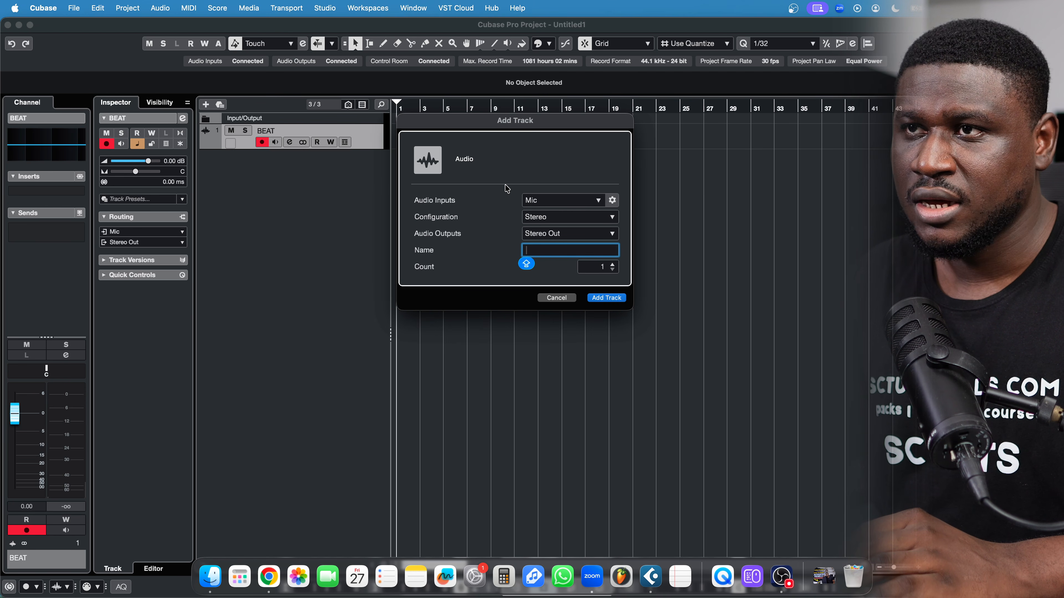
{"action": "left_click", "coordinate": [547, 202]}
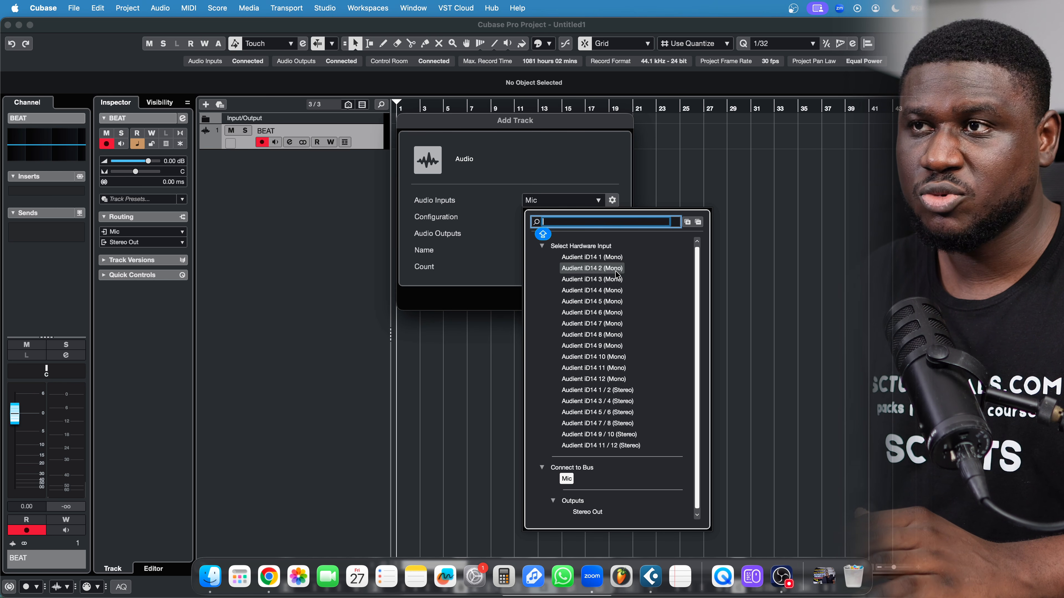
{"action": "left_click", "coordinate": [555, 171]}
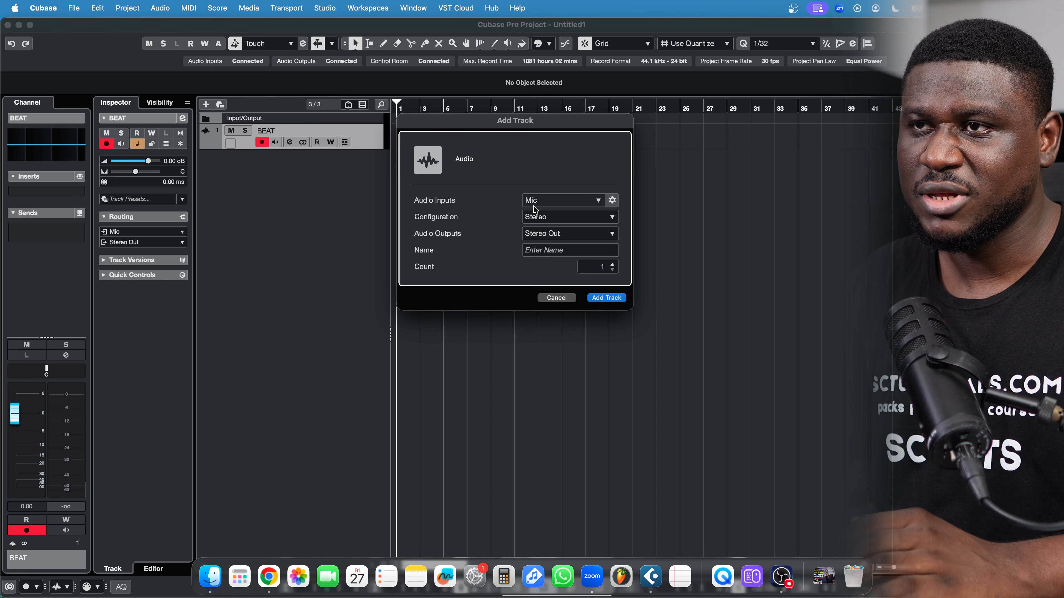
{"action": "left_click", "coordinate": [536, 251]}
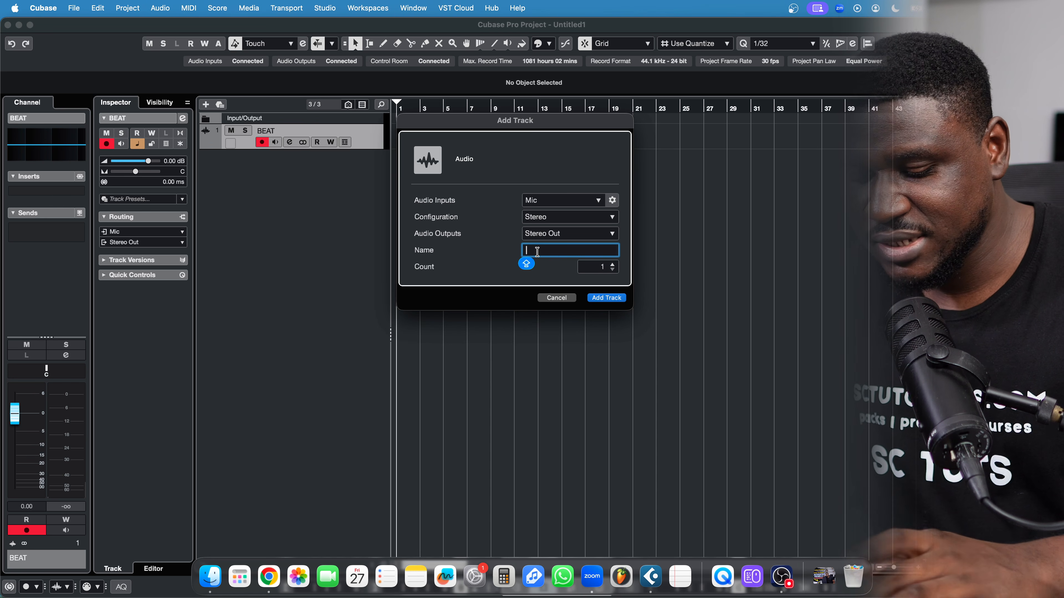
{"action": "type", "text": "LEAD VO"}
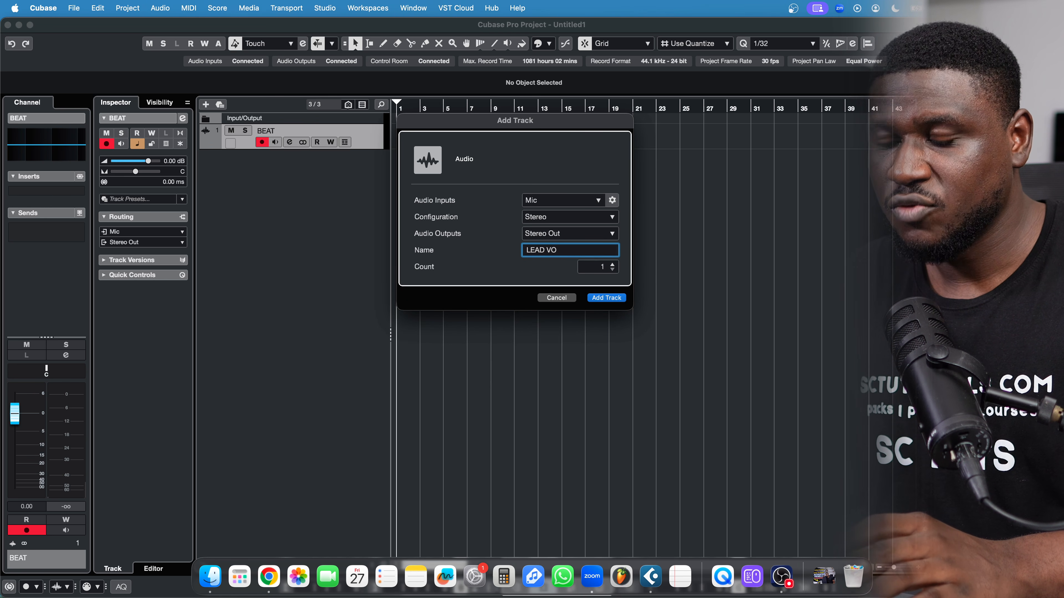
{"action": "type", "text": "X"}
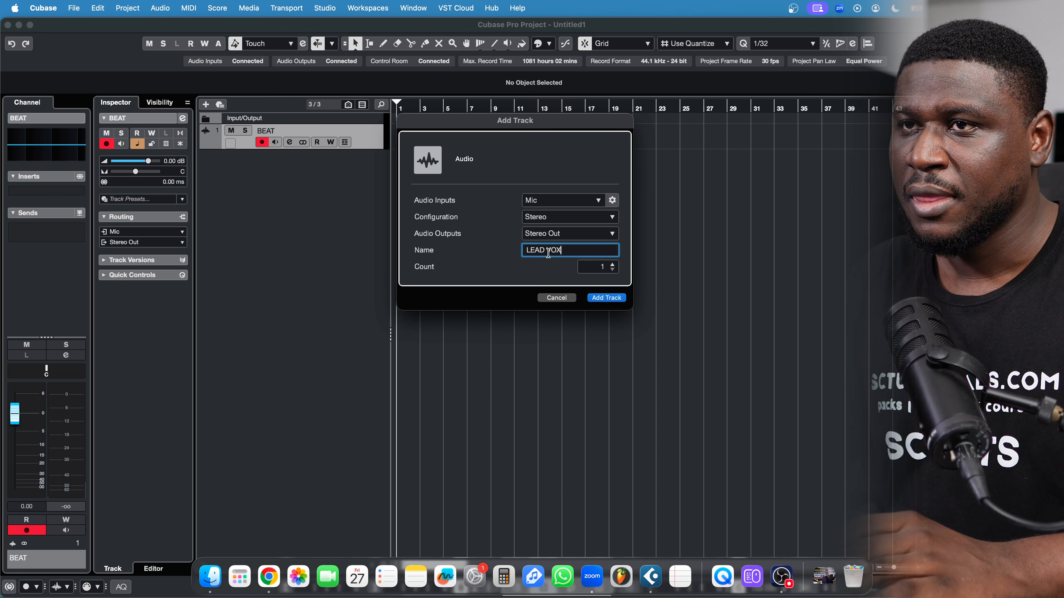
{"action": "key", "text": "Tab"}
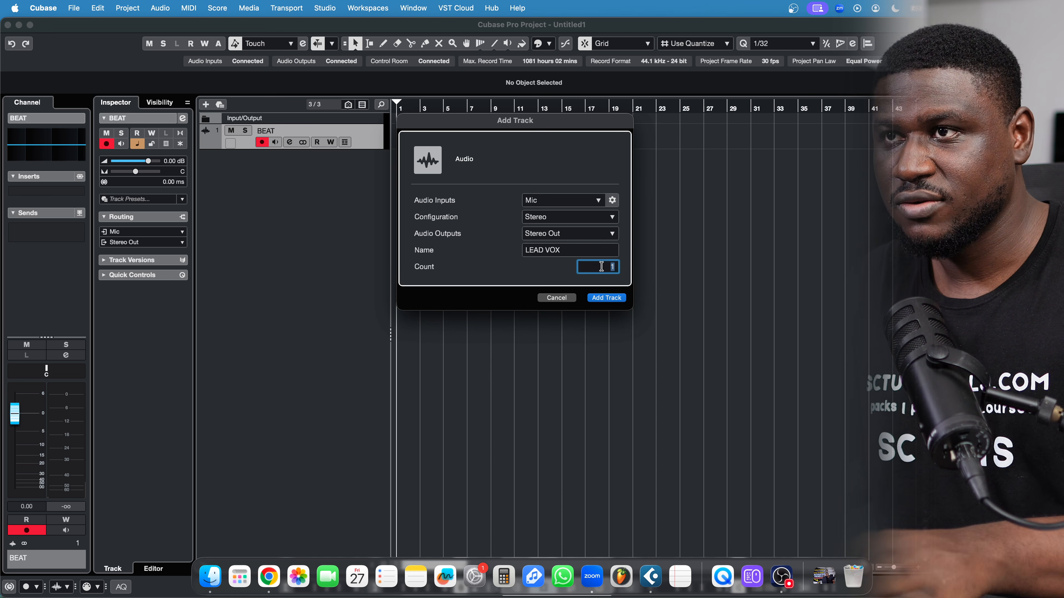
{"action": "type", "text": "4"}
{"action": "left_click", "coordinate": [613, 297]}
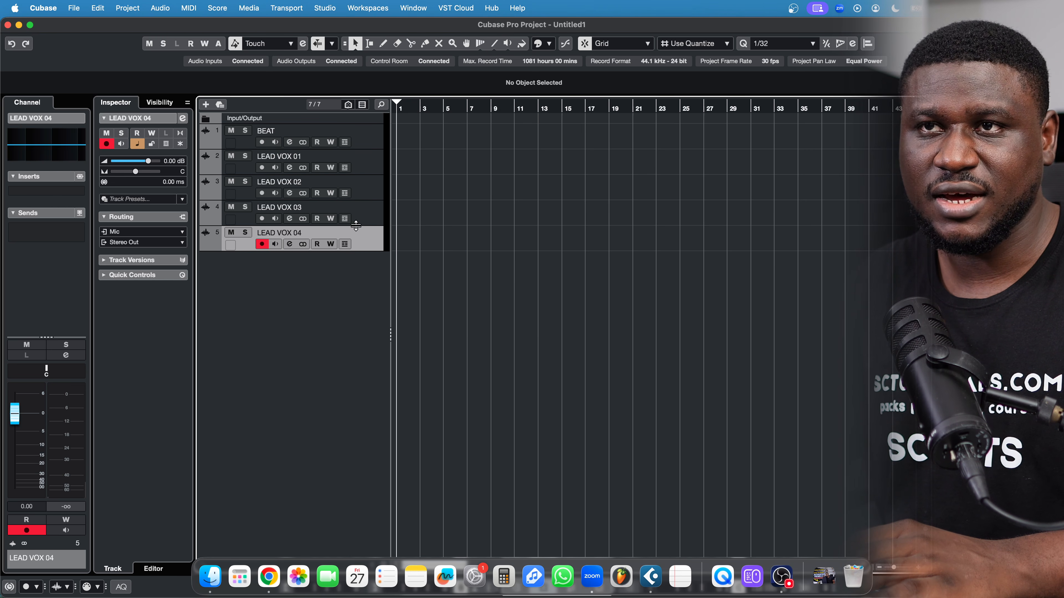
{"action": "key", "text": "super+z"}
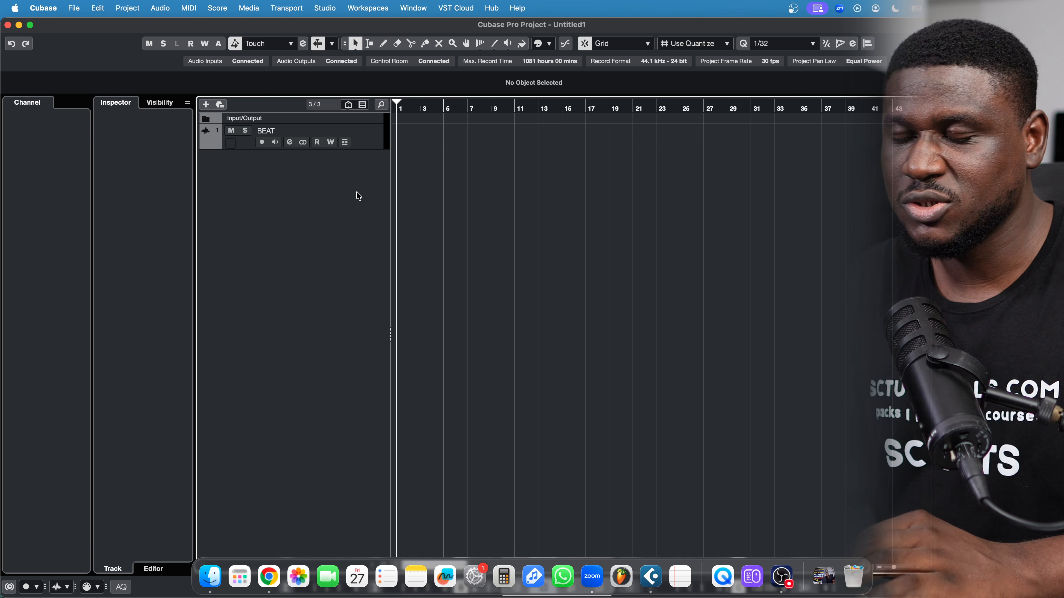
Create one audio track named 'LEAD VOX' beneath the BEAT track
{"action": "right_click", "coordinate": [357, 192]}
{"action": "left_click", "coordinate": [388, 200]}
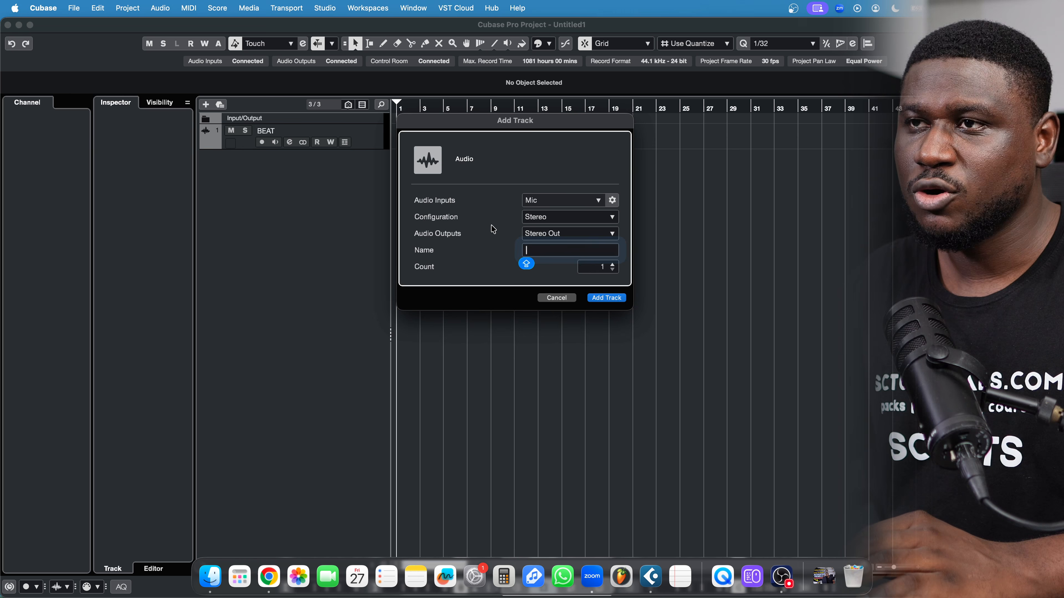
{"action": "type", "text": "LEAD VOX"}
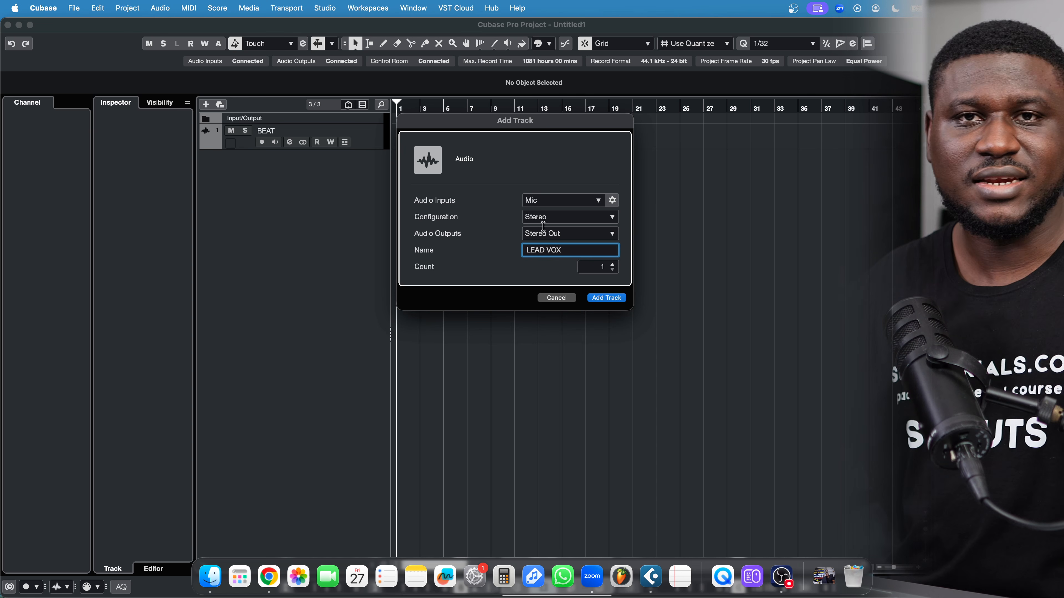
{"action": "left_click", "coordinate": [608, 297]}
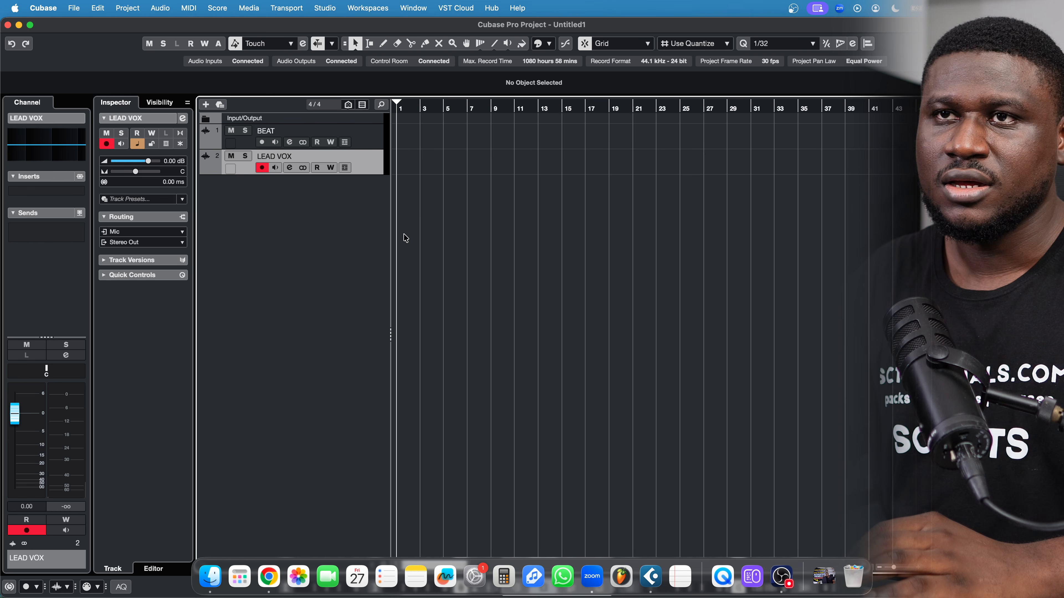
Search 'WAVES' to insert Waves Tune Real-Time Stereo on LEAD VOX, then close its editor
{"action": "left_click", "coordinate": [23, 191]}
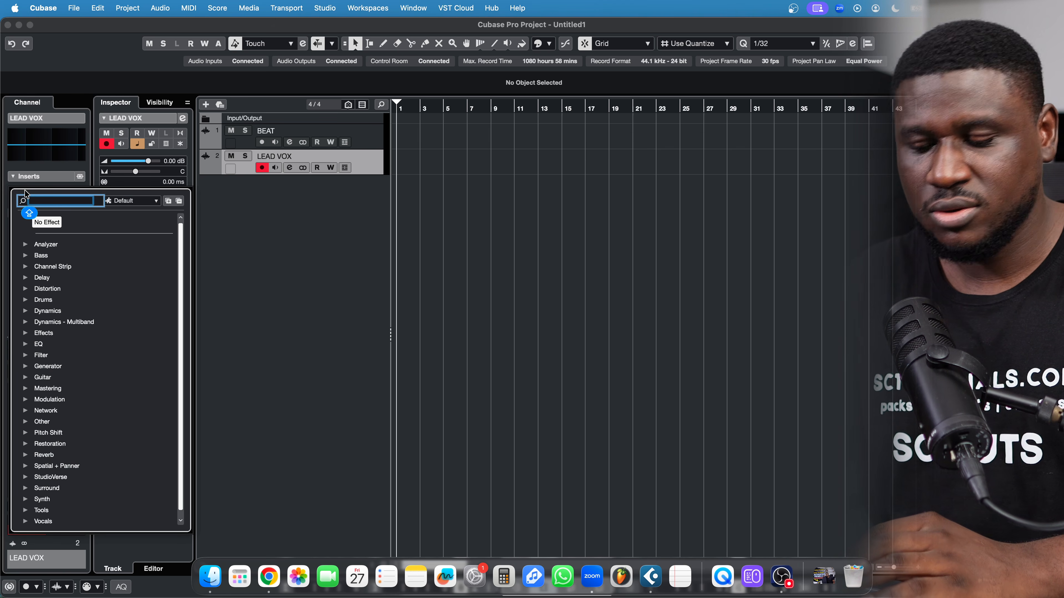
{"action": "type", "text": "WAVE"}
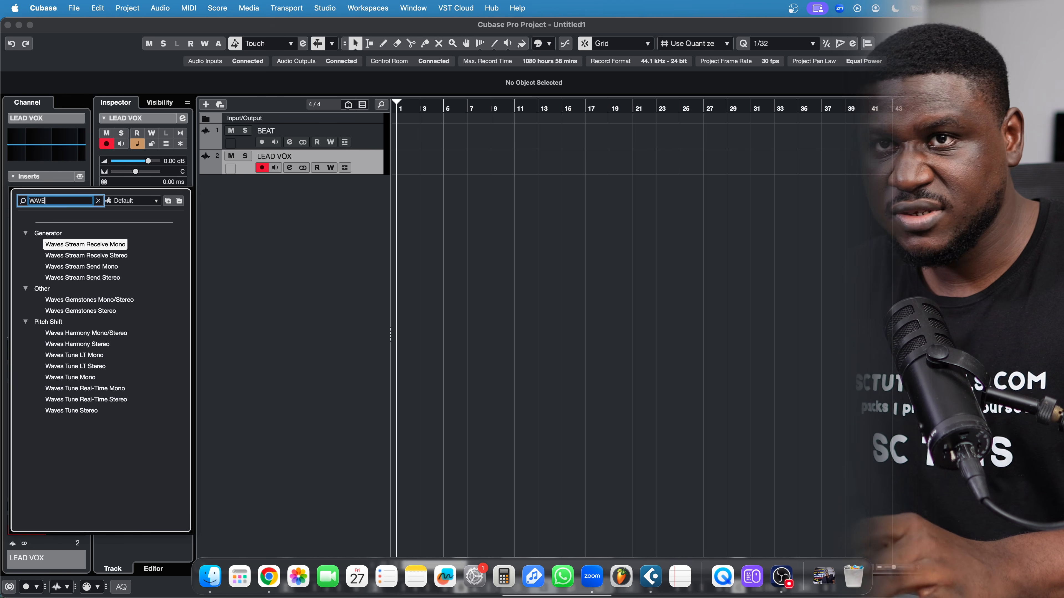
{"action": "type", "text": "S"}
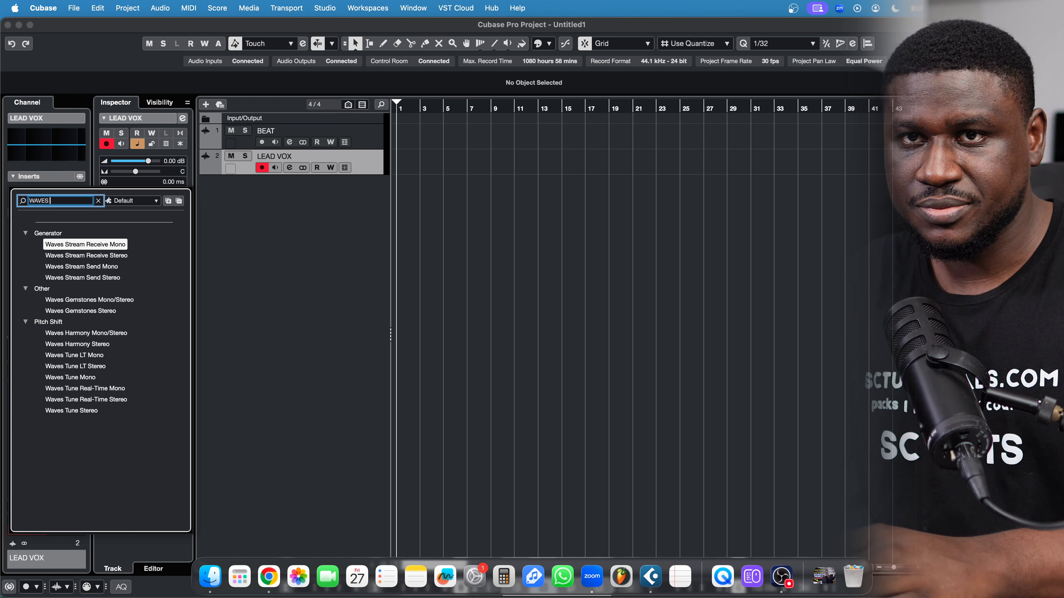
{"action": "left_click", "coordinate": [77, 400]}
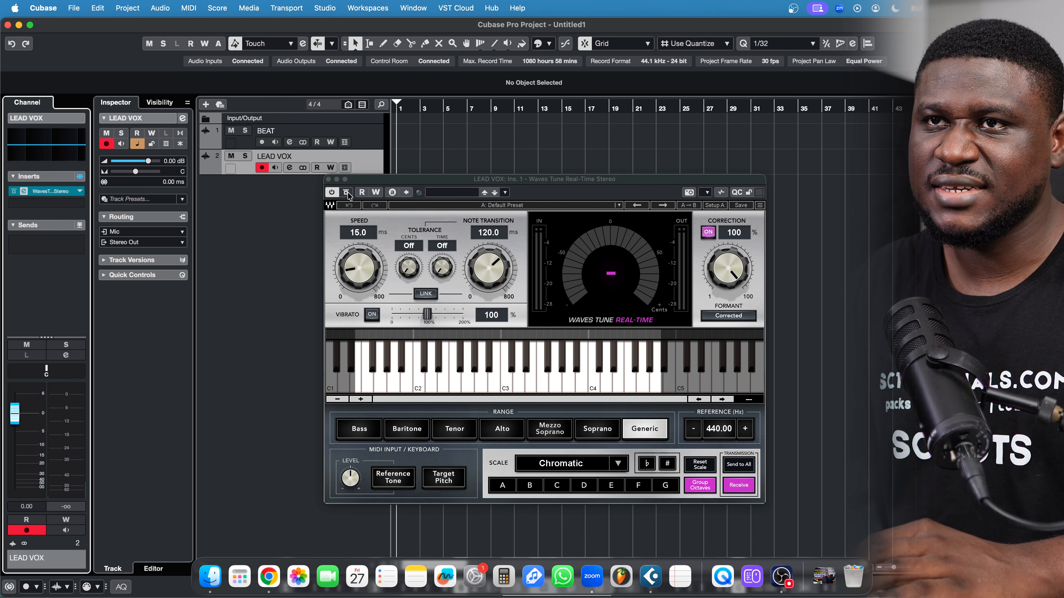
{"action": "left_click", "coordinate": [328, 180]}
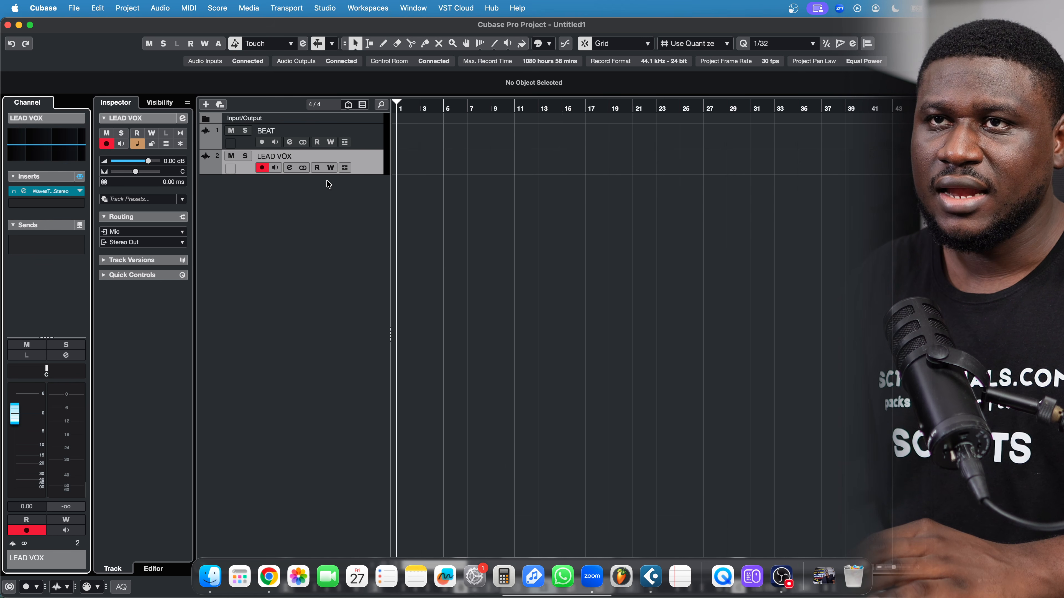
Duplicate LEAD VOX, then duplicate both vocal tracks to make three LEAD VOX (D) copies
{"action": "right_click", "coordinate": [370, 171]}
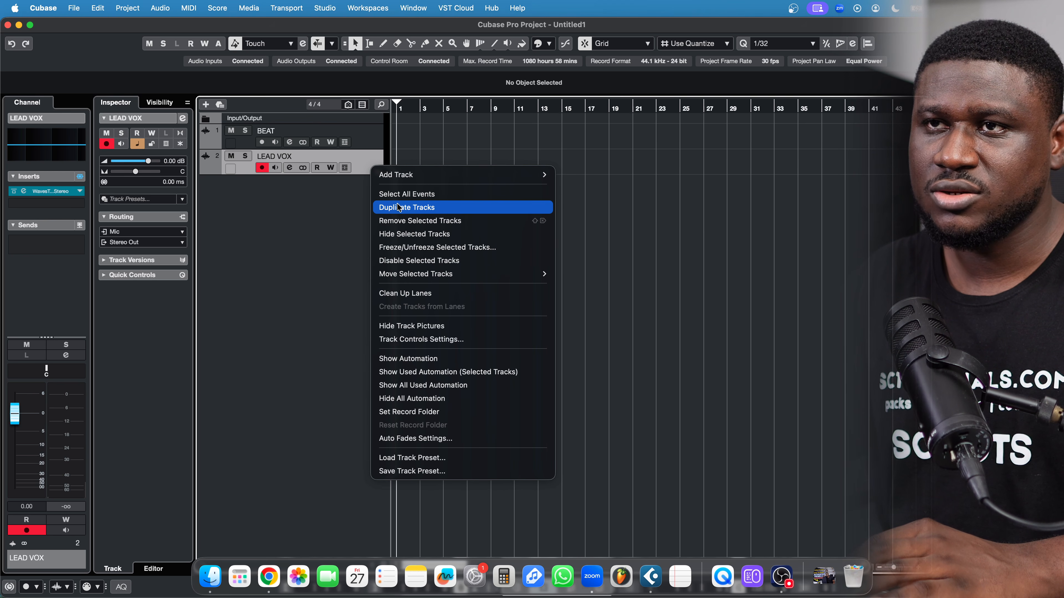
{"action": "left_click", "coordinate": [398, 208]}
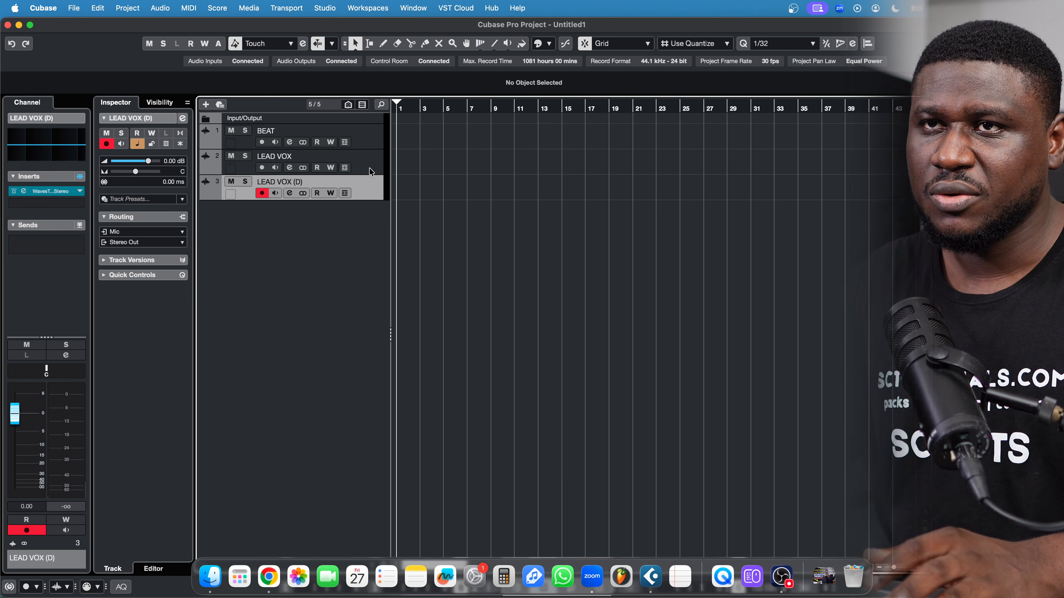
{"action": "left_click", "coordinate": [369, 168], "text": "shift"}
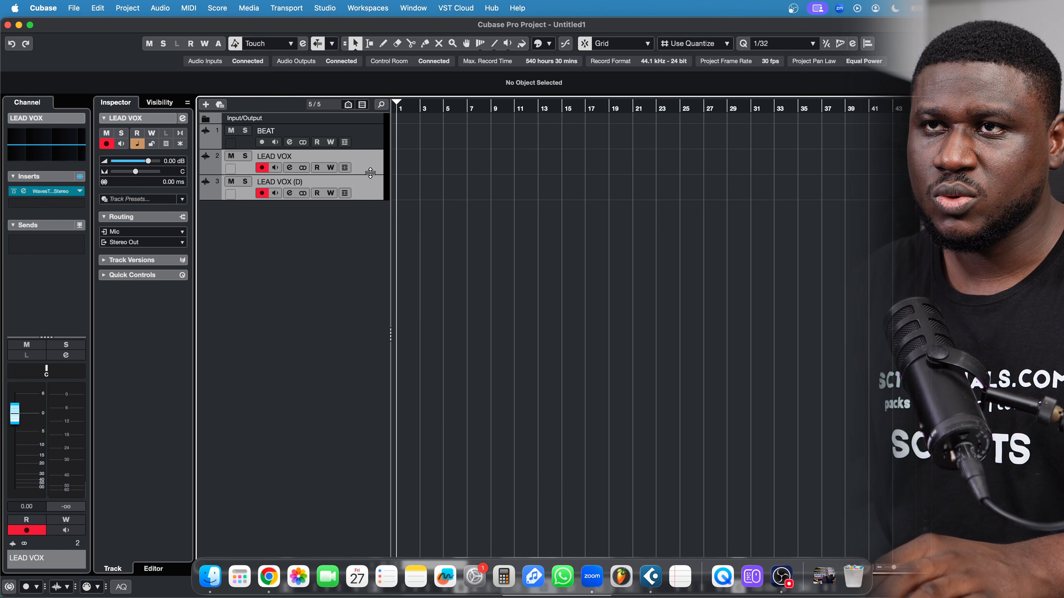
{"action": "right_click", "coordinate": [368, 192]}
{"action": "left_click", "coordinate": [402, 228]}
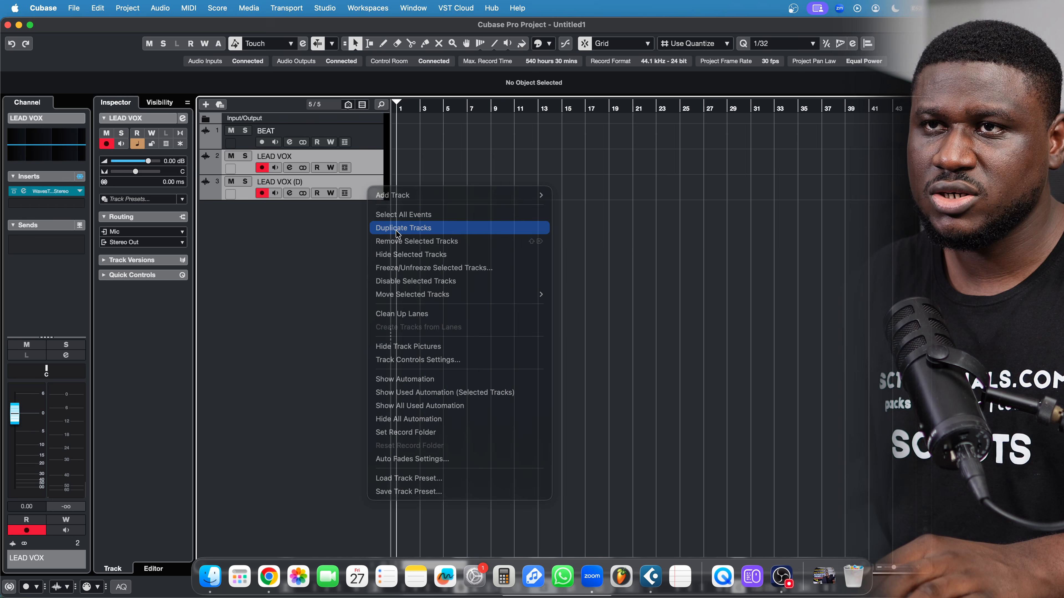
Select LEAD VOX and each of its three LEAD VOX (D) copies
{"action": "left_click", "coordinate": [365, 233]}
{"action": "left_click", "coordinate": [368, 166]}
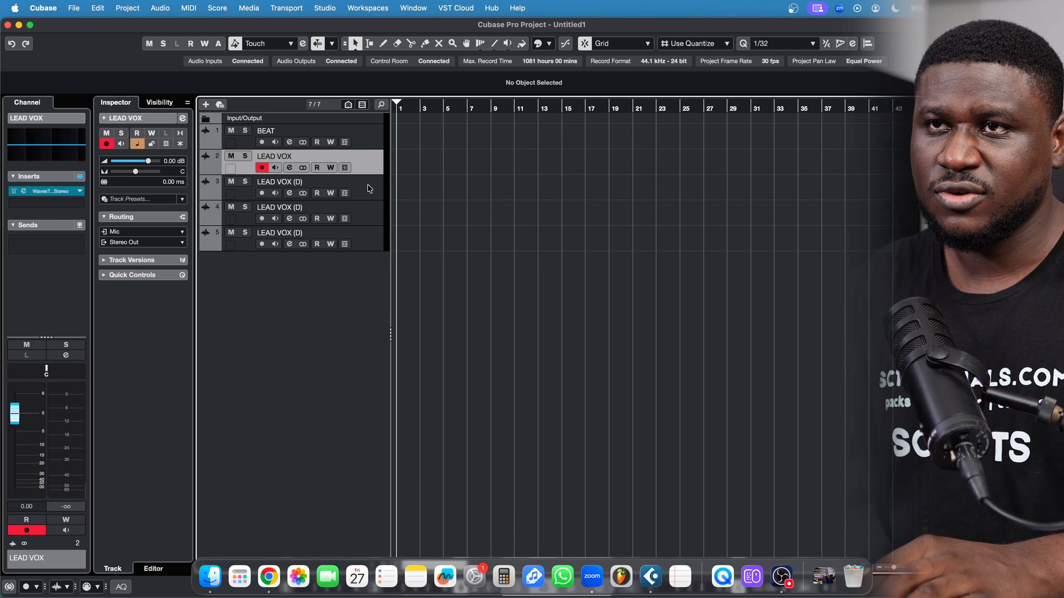
{"action": "left_click", "coordinate": [369, 187]}
{"action": "left_click", "coordinate": [371, 211]}
{"action": "left_click", "coordinate": [369, 237]}
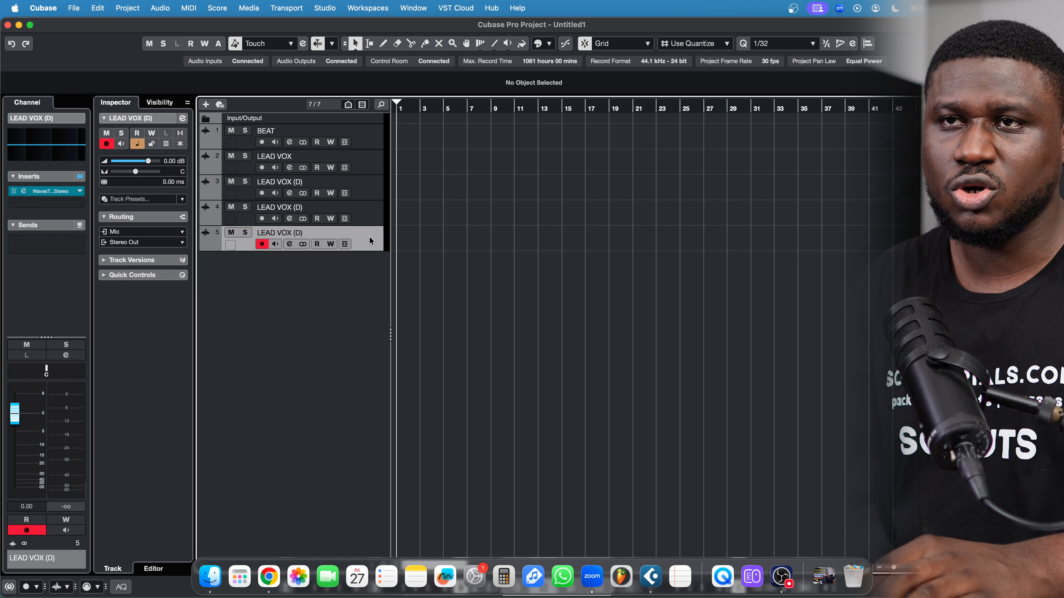
Select the four vocal tracks, LEAD VOX through track 5
{"action": "right_click", "coordinate": [369, 236]}
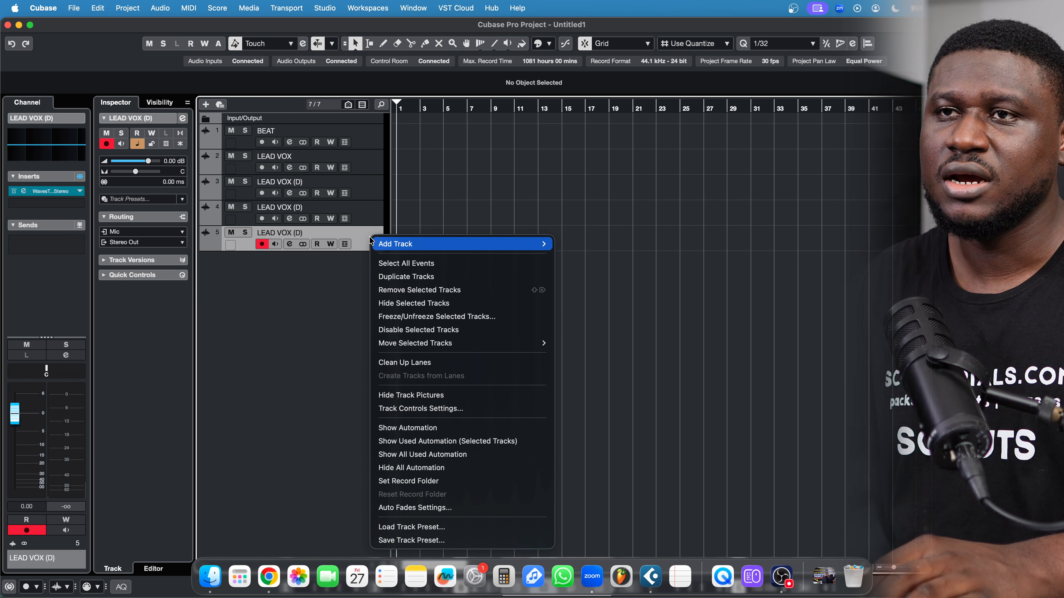
{"action": "left_click", "coordinate": [343, 305]}
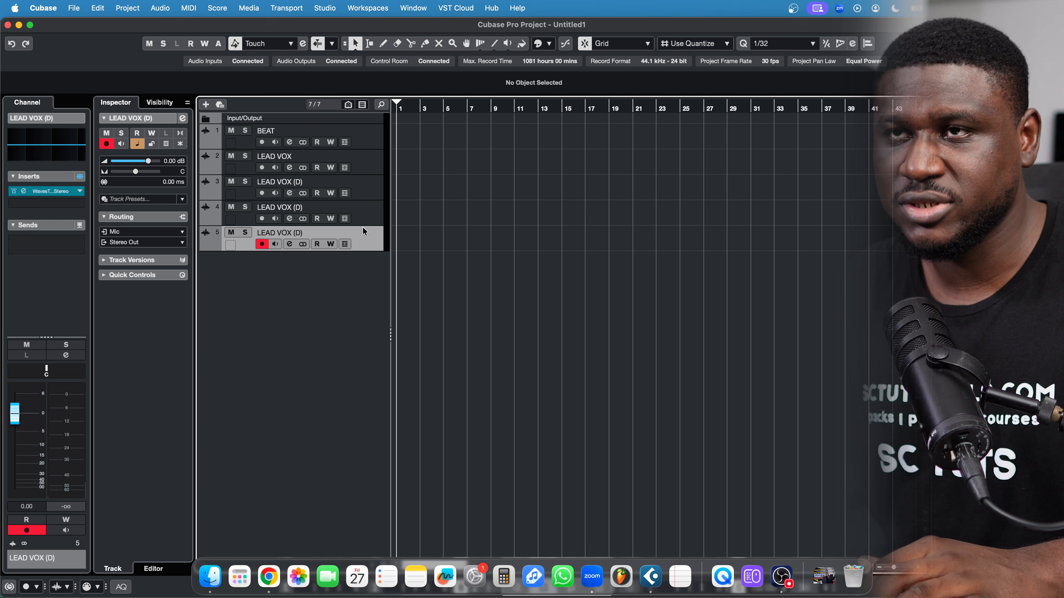
{"action": "left_click", "coordinate": [370, 161]}
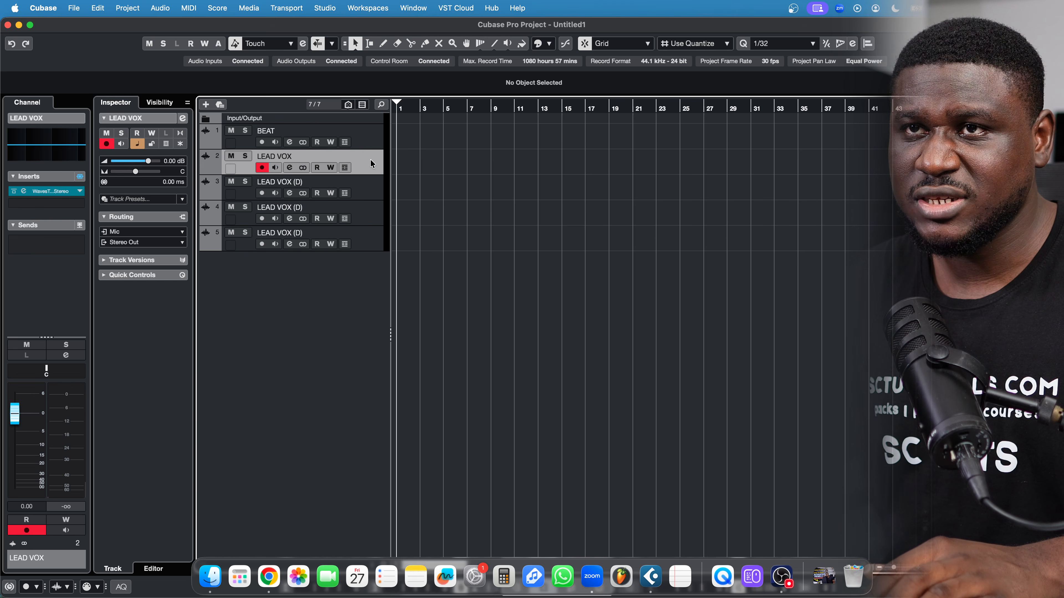
{"action": "left_click", "coordinate": [369, 183], "text": "shift"}
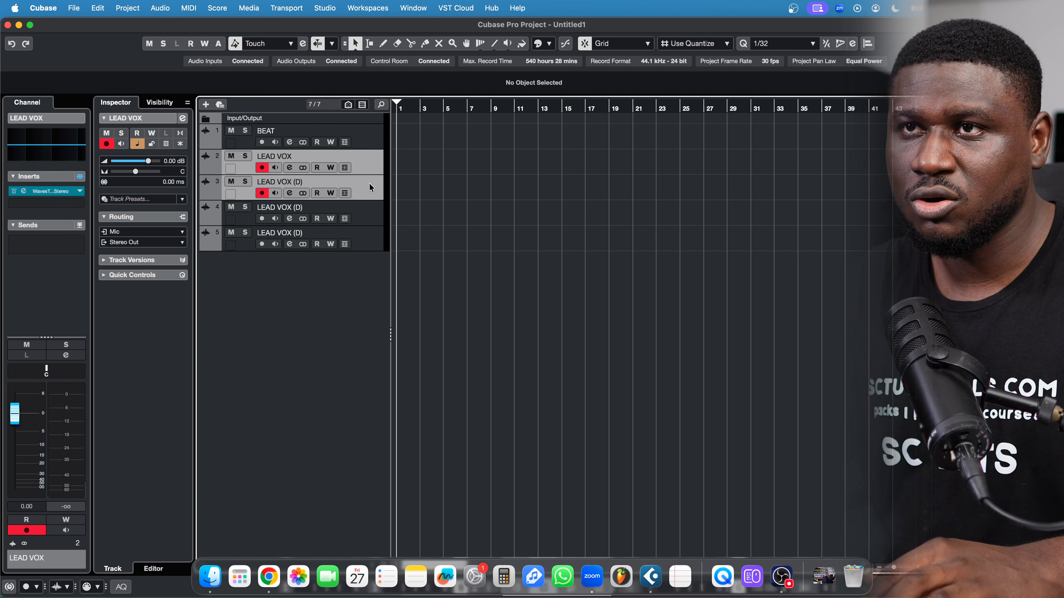
{"action": "left_click", "coordinate": [373, 223], "text": "shift"}
{"action": "left_click", "coordinate": [372, 240], "text": "shift"}
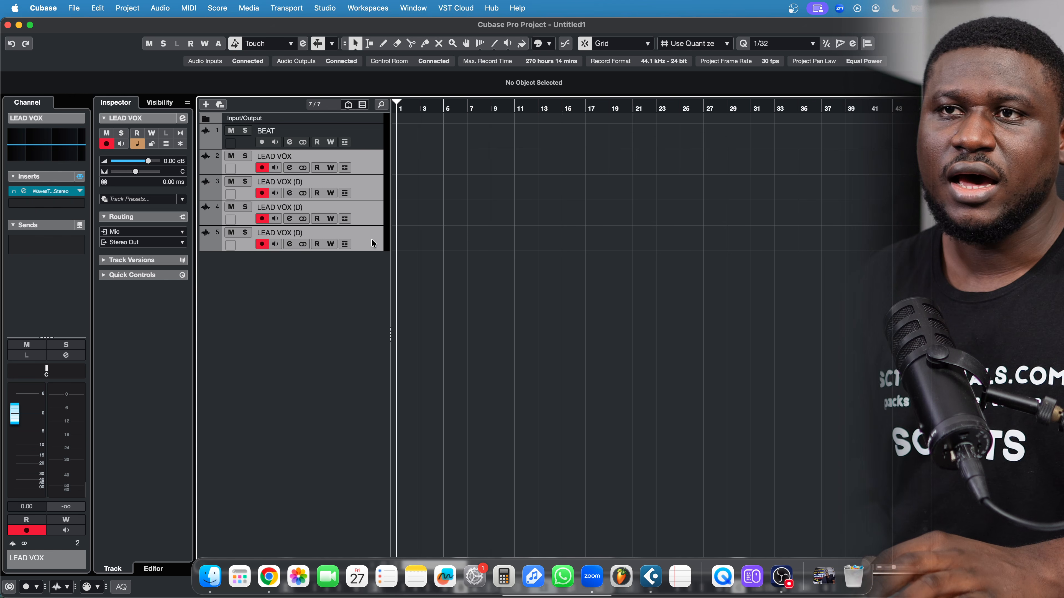
Add a group track 'BUSS - LEAD VOX' for the selected vocals, then mute-test it
{"action": "right_click", "coordinate": [372, 242]}
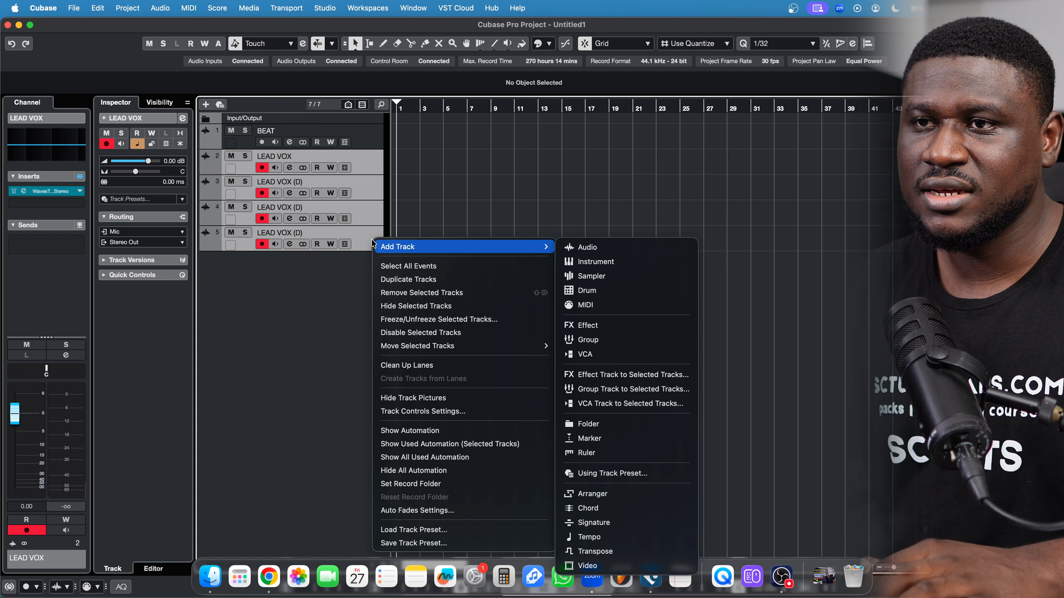
{"action": "mouse_move", "coordinate": [411, 345]}
{"action": "mouse_move", "coordinate": [524, 247]}
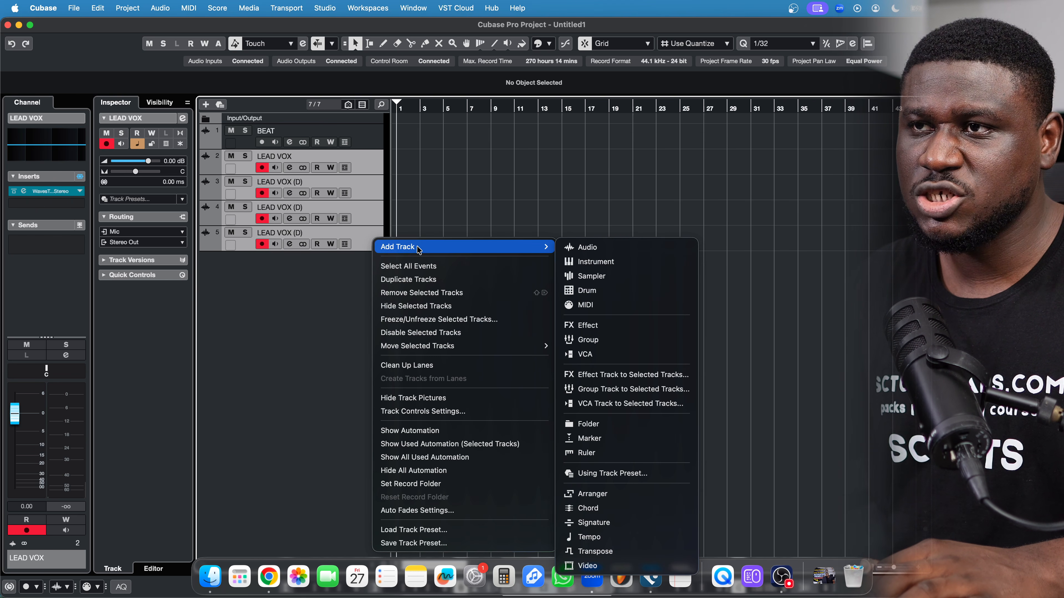
{"action": "left_click", "coordinate": [626, 390]}
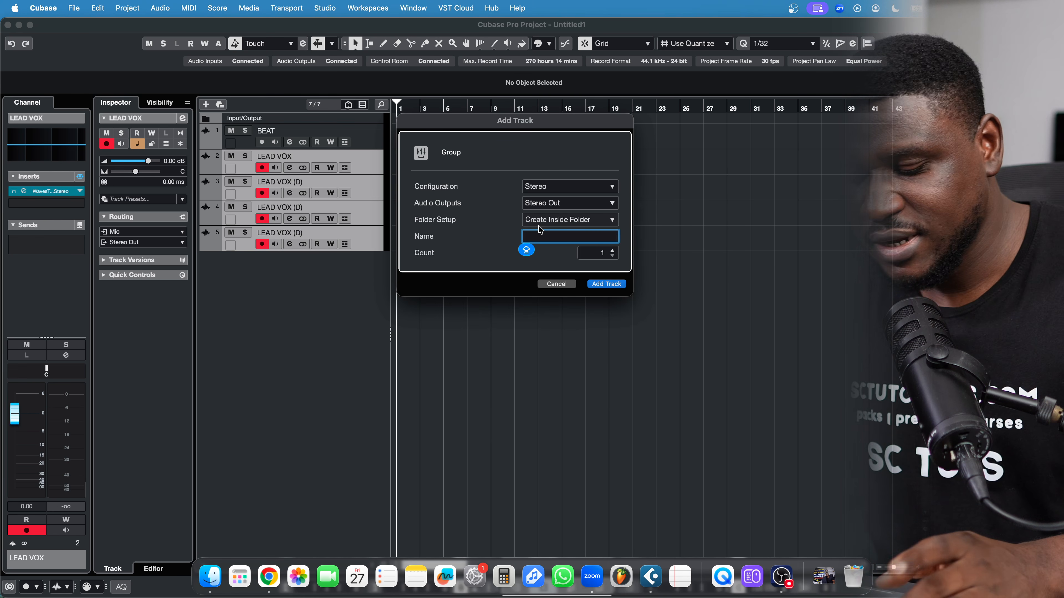
{"action": "type", "text": "LEAD VOX"}
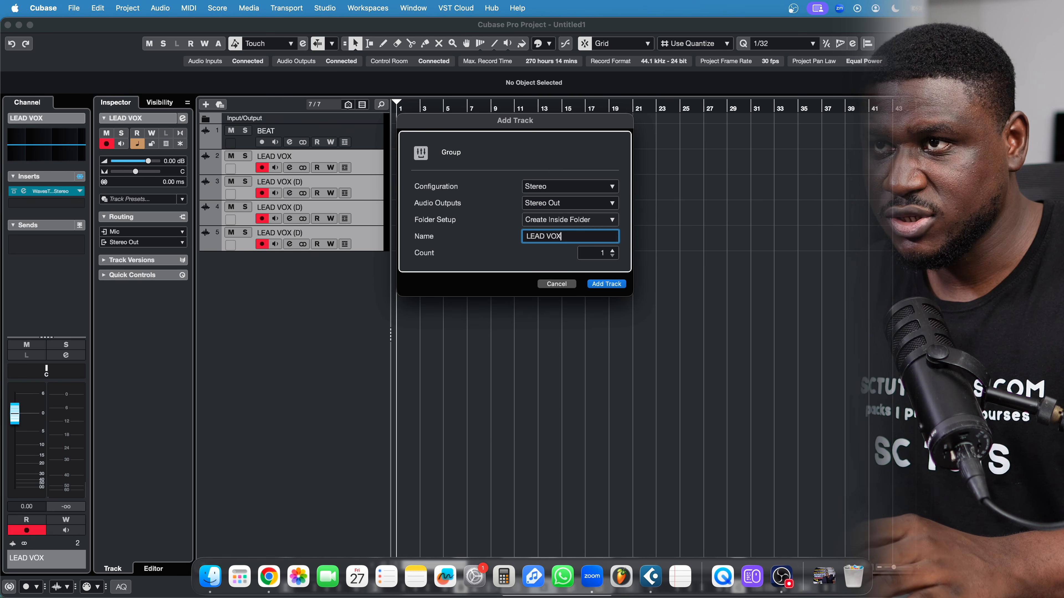
{"action": "left_click", "coordinate": [527, 237]}
{"action": "type", "text": "BUSS "}
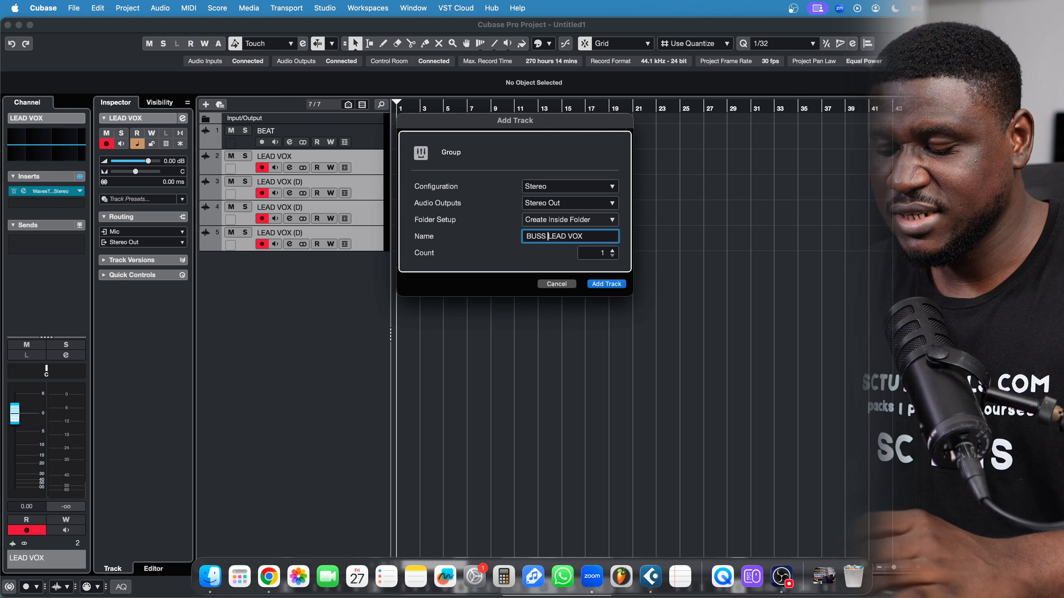
{"action": "type", "text": "-"}
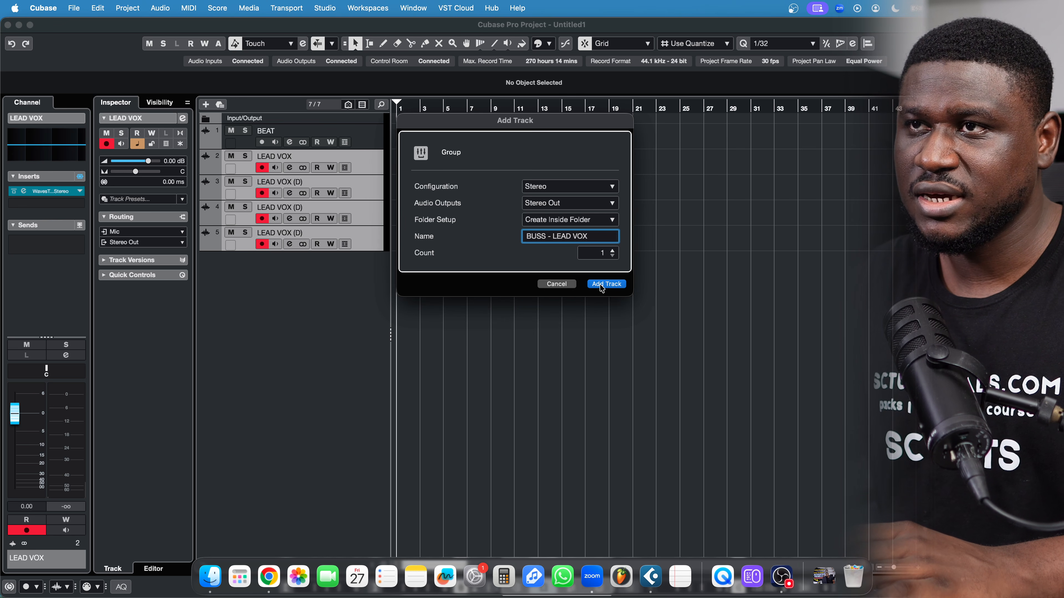
{"action": "left_click", "coordinate": [602, 287]}
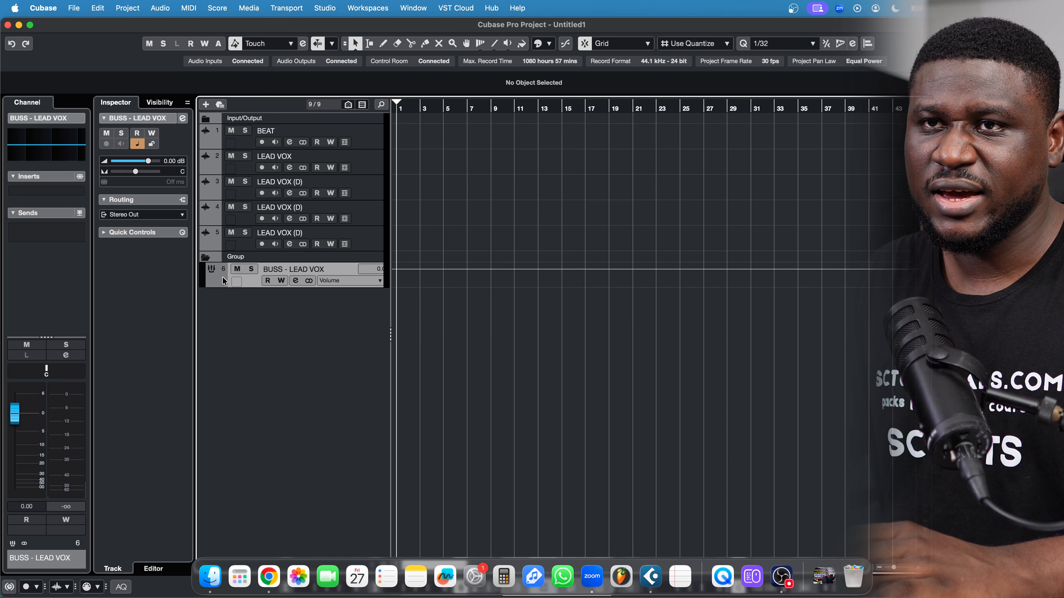
{"action": "left_click", "coordinate": [237, 271]}
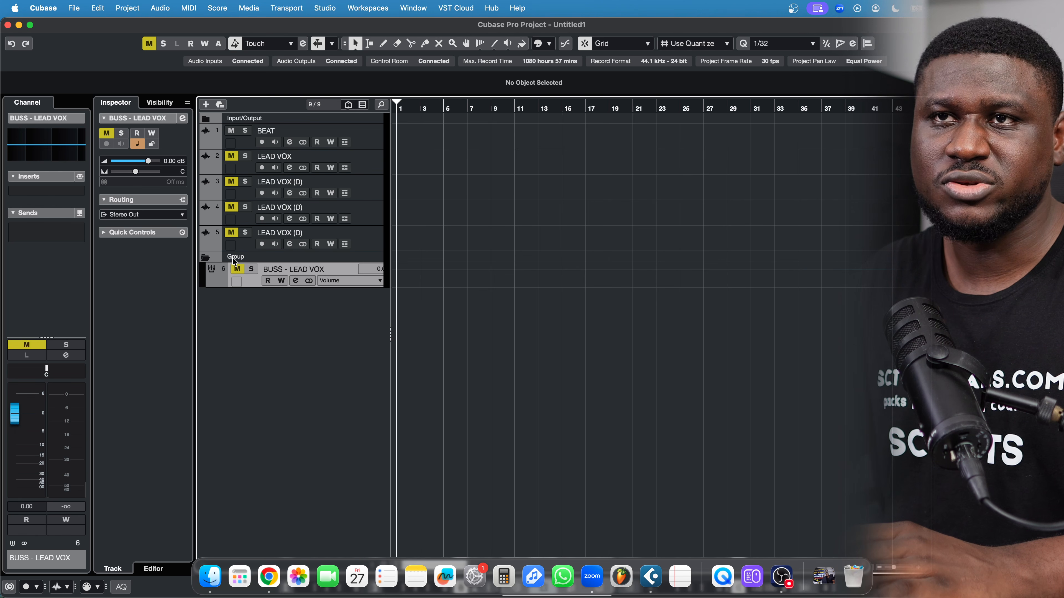
{"action": "left_click", "coordinate": [237, 274]}
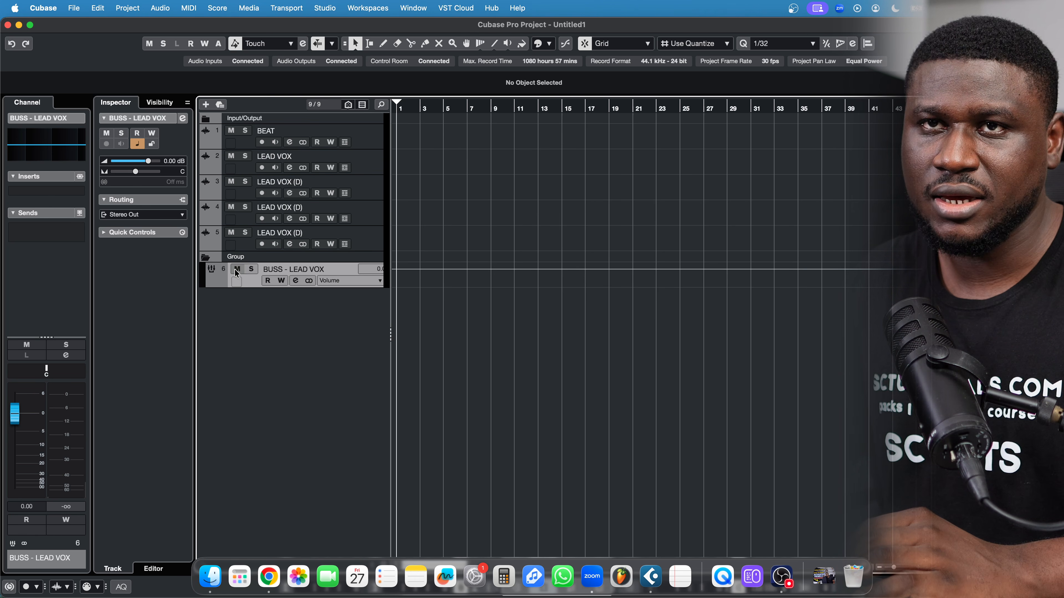
Load RX 10 Voice De-noise into the first insert slot of BUSS - LEAD VOX
{"action": "left_click", "coordinate": [50, 192]}
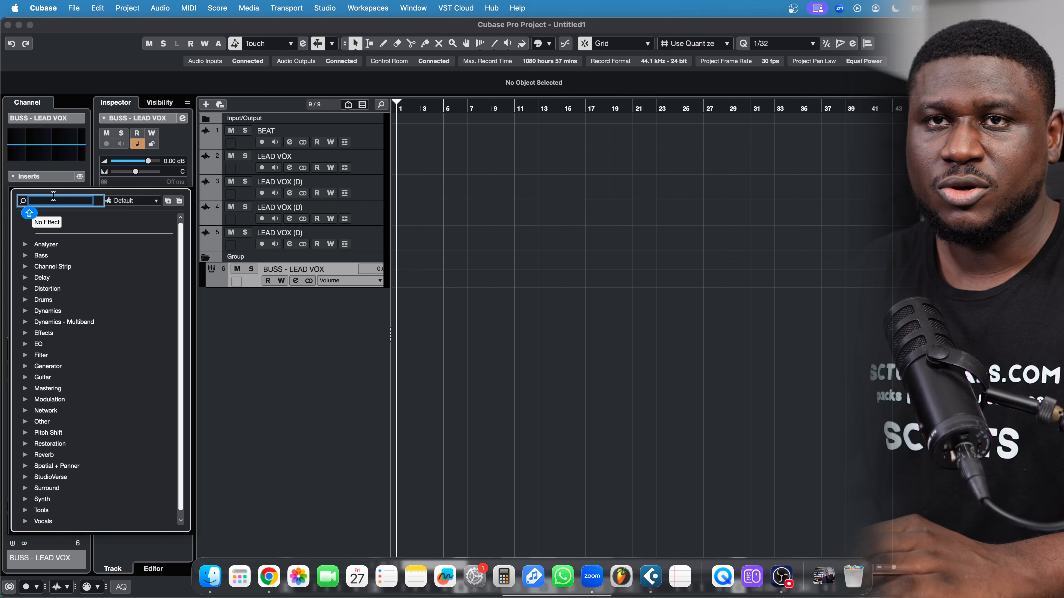
{"action": "type", "text": "RX"}
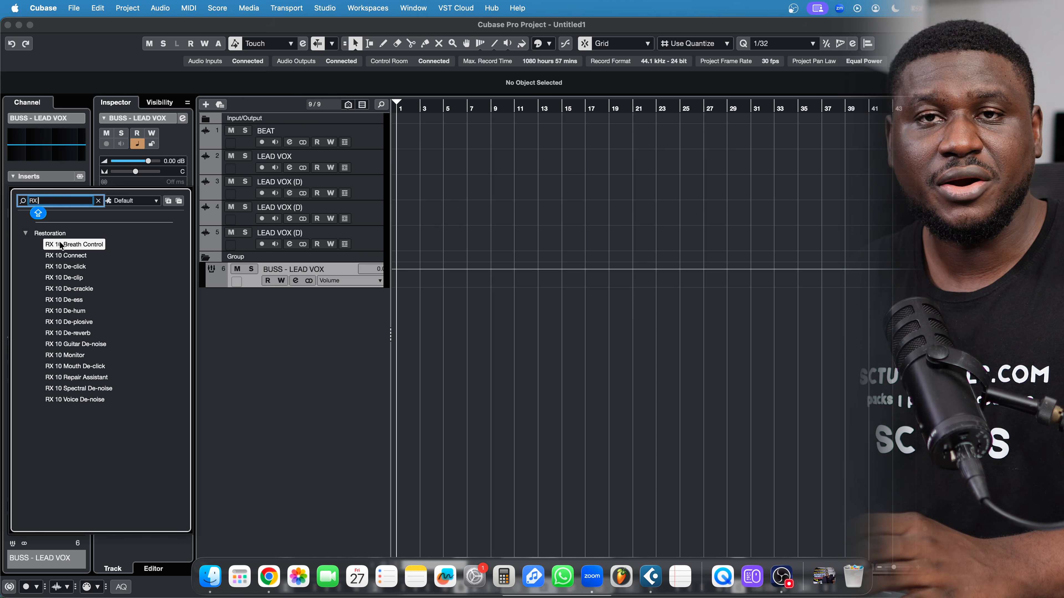
{"action": "key", "text": "BackSpace"}
{"action": "key", "text": "BackSpace"}
{"action": "type", "text": "GATE"}
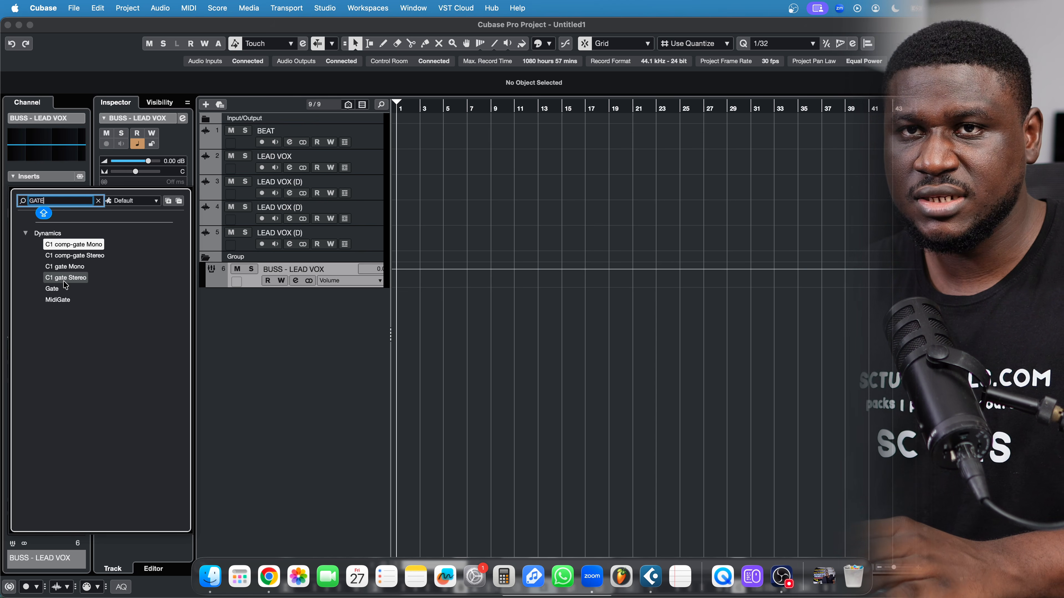
{"action": "key", "text": "BackSpace"}
{"action": "key", "text": "BackSpace"}
{"action": "type", "text": "RX"}
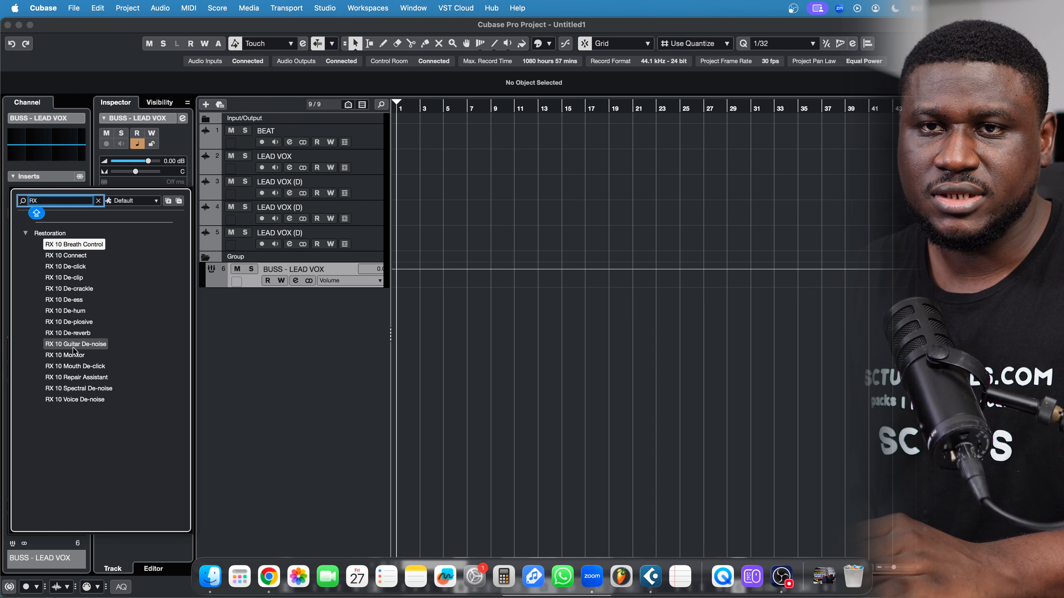
{"action": "left_click", "coordinate": [74, 400]}
Load RX 10 Breath Control into the second insert slot
{"action": "left_click", "coordinate": [56, 207]}
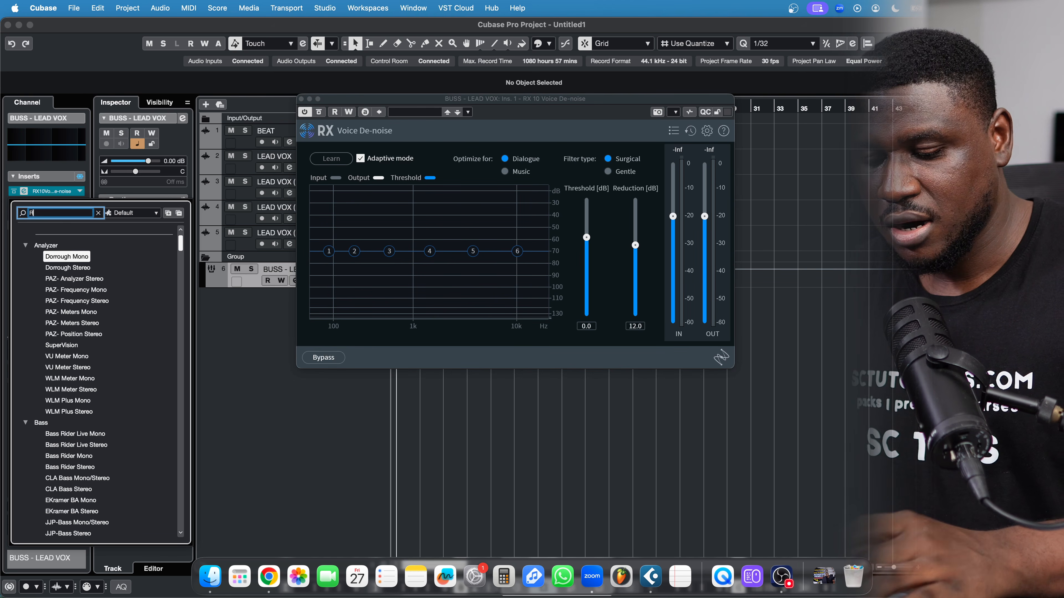
{"action": "left_click", "coordinate": [67, 258]}
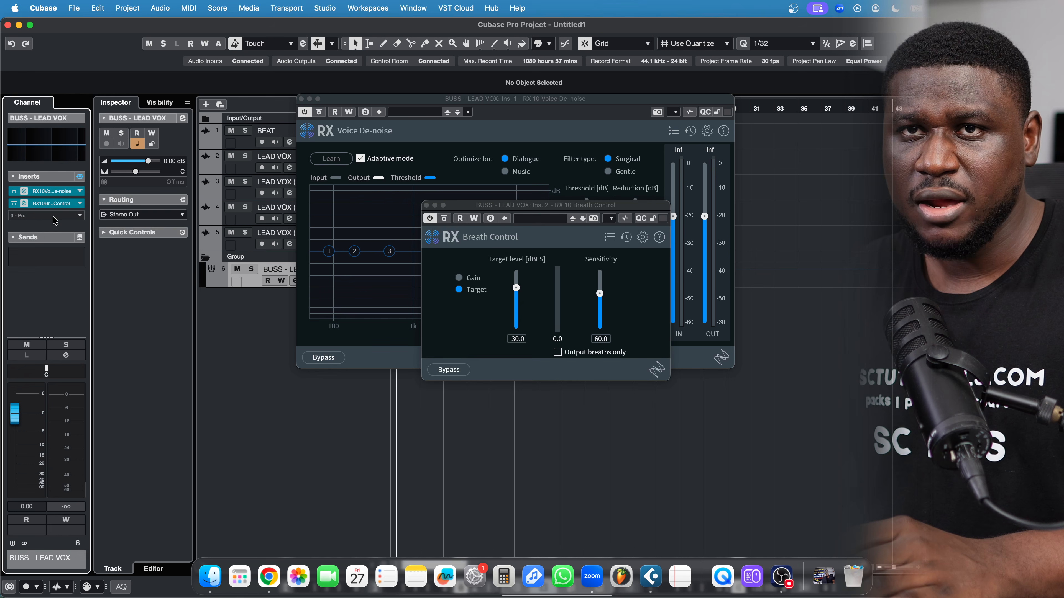
{"action": "left_click", "coordinate": [55, 216]}
Insert a Compressor in slot 3 with threshold near -28.9 dB and 10.5 ms attack
{"action": "type", "text": "COMPR"}
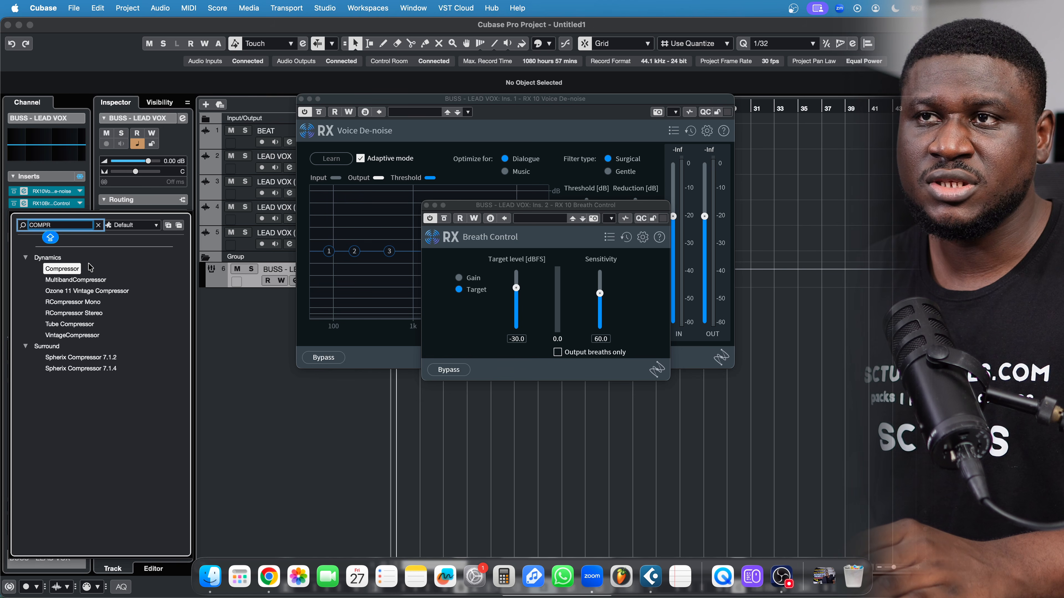
{"action": "left_click", "coordinate": [69, 272]}
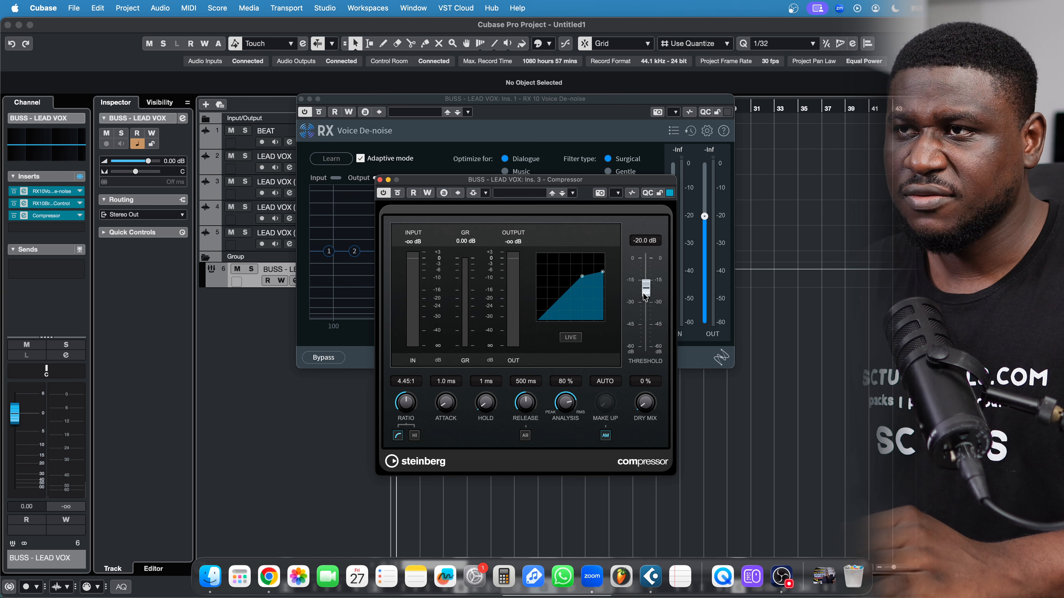
{"action": "mouse_move", "coordinate": [645, 296]}
{"action": "left_mouse_down"}
{"action": "mouse_move", "coordinate": [648, 305]}
{"action": "mouse_move", "coordinate": [645, 294]}
{"action": "left_mouse_up"}
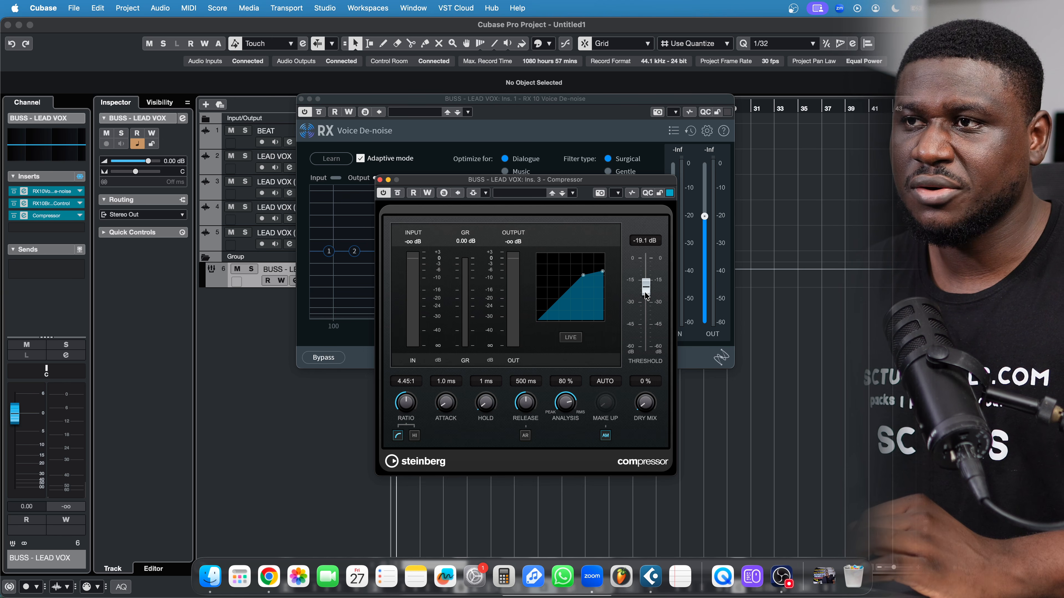
{"action": "left_click_drag", "start_coordinate": [644, 291], "coordinate": [645, 305]}
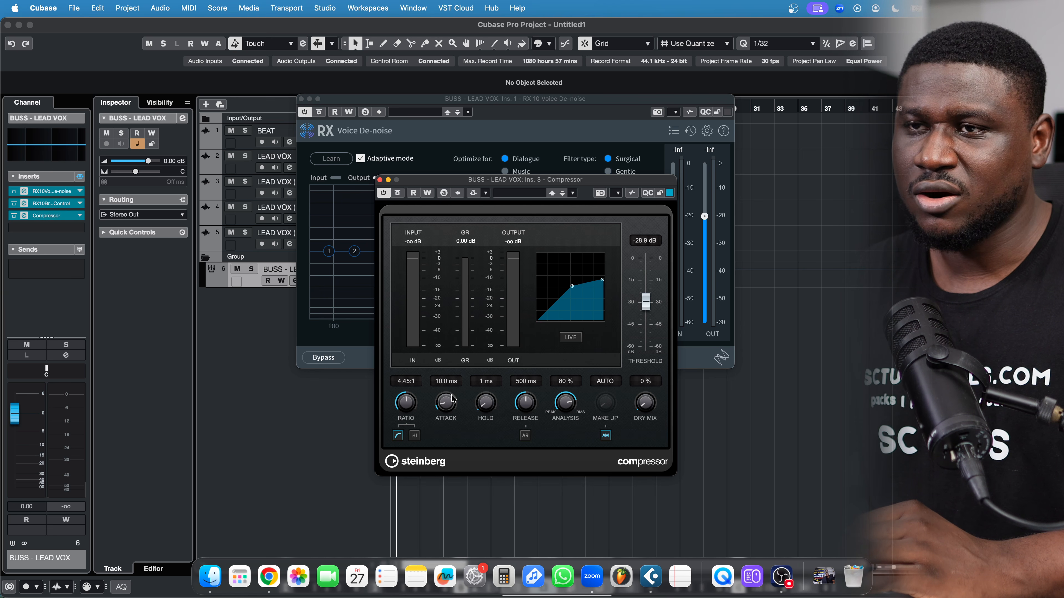
{"action": "scroll", "coordinate": [452, 400], "scroll_direction": "down", "scroll_amount": 1}
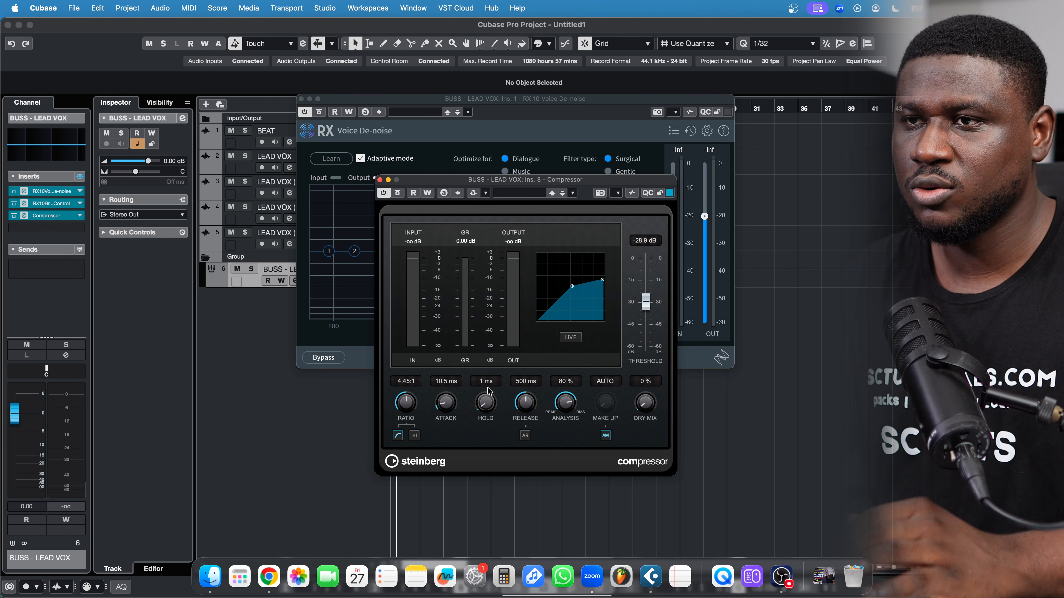
{"action": "left_click", "coordinate": [379, 179]}
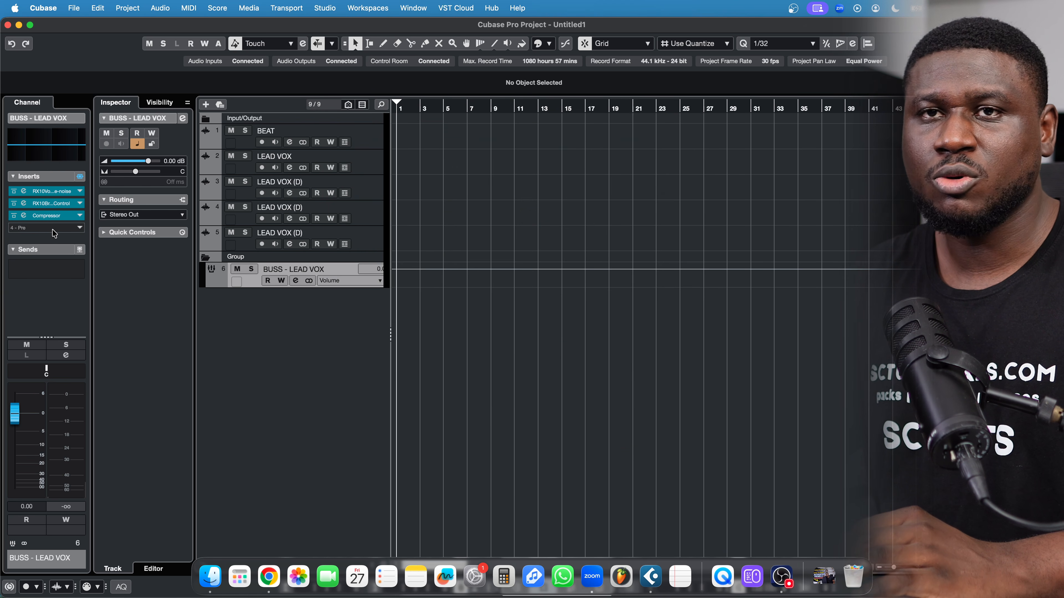
Add GEQ-30 as insert 4 and cut its low bands up to 125 Hz by 12 dB
{"action": "left_click", "coordinate": [54, 230]}
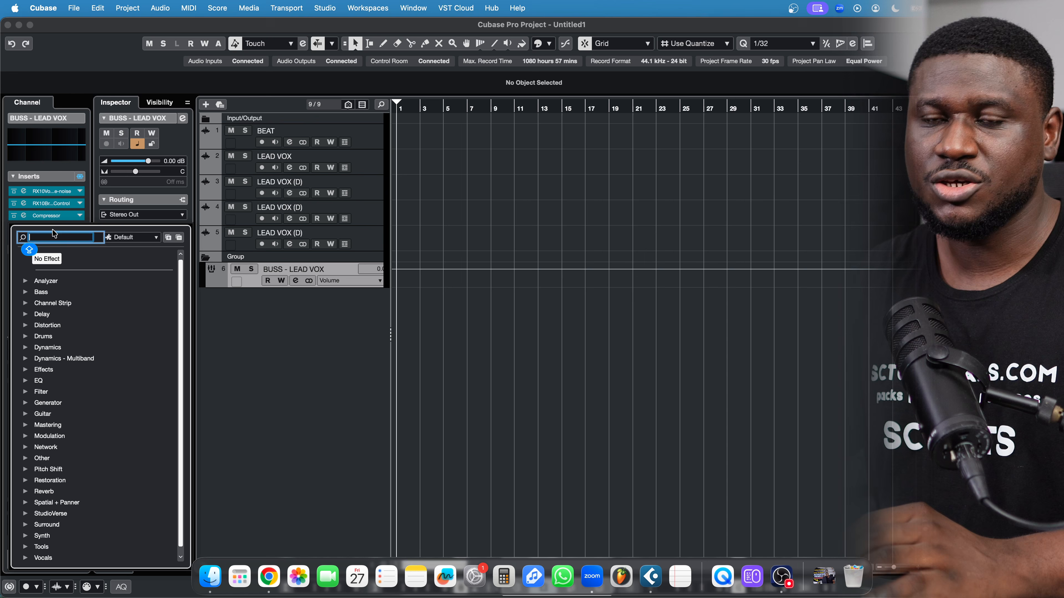
{"action": "type", "text": "EQ"}
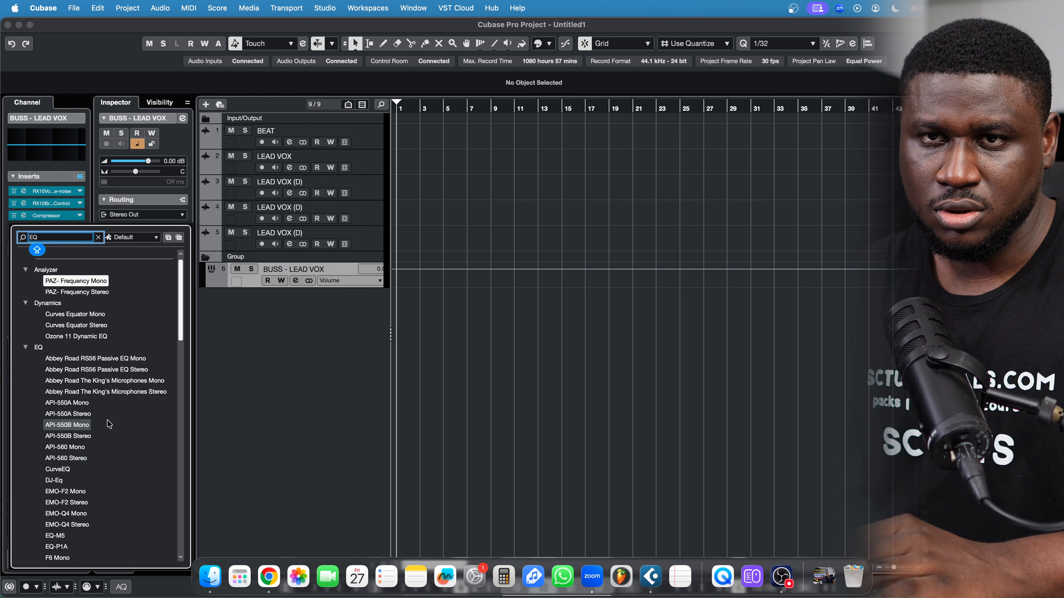
{"action": "scroll", "coordinate": [84, 462], "scroll_direction": "down", "scroll_amount": 3}
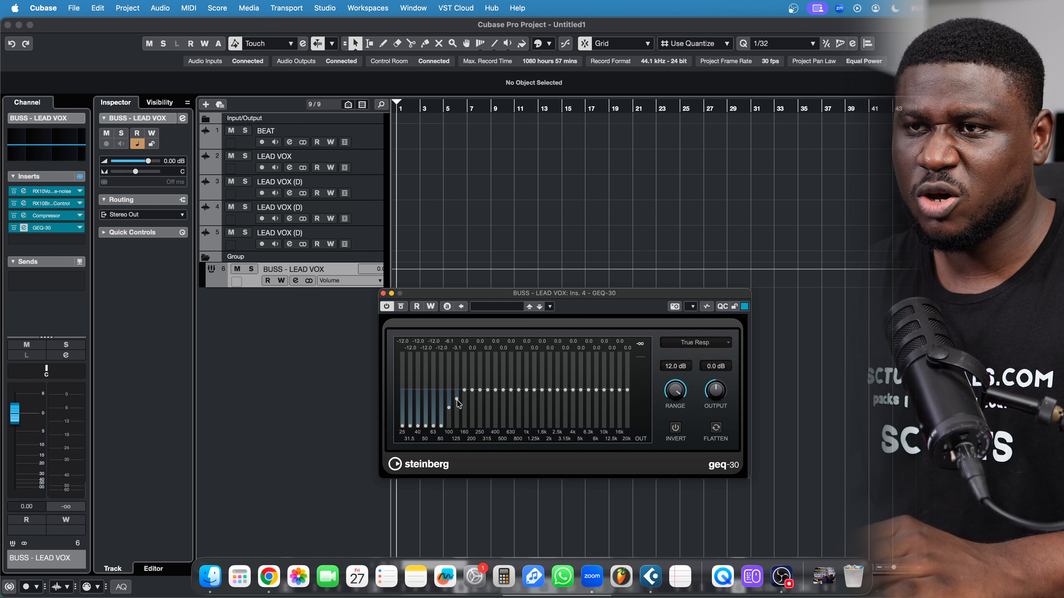
{"action": "left_click_drag", "start_coordinate": [457, 401], "coordinate": [456, 402]}
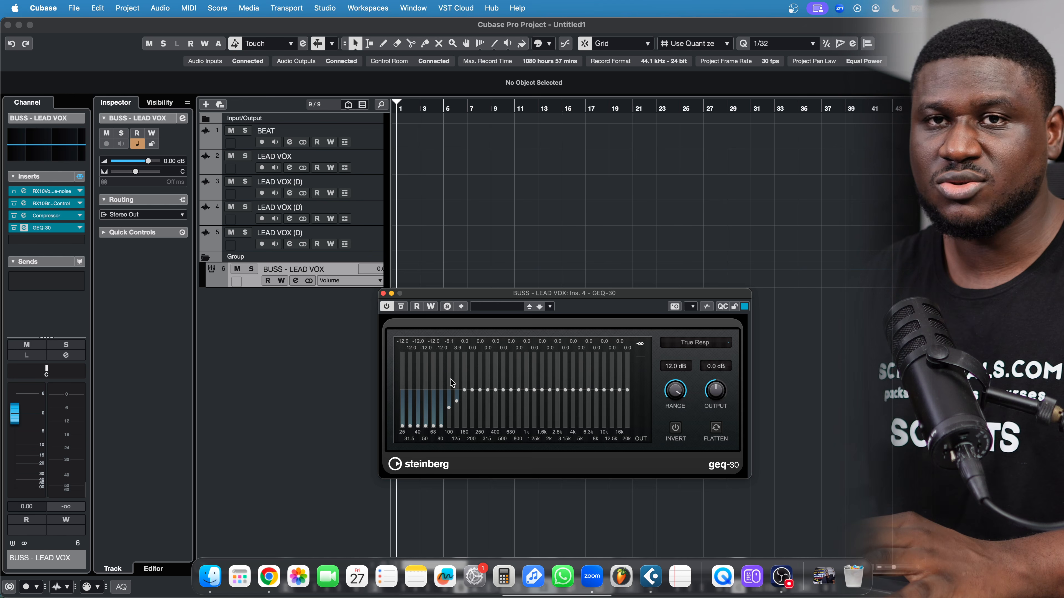
{"action": "left_click", "coordinate": [383, 294]}
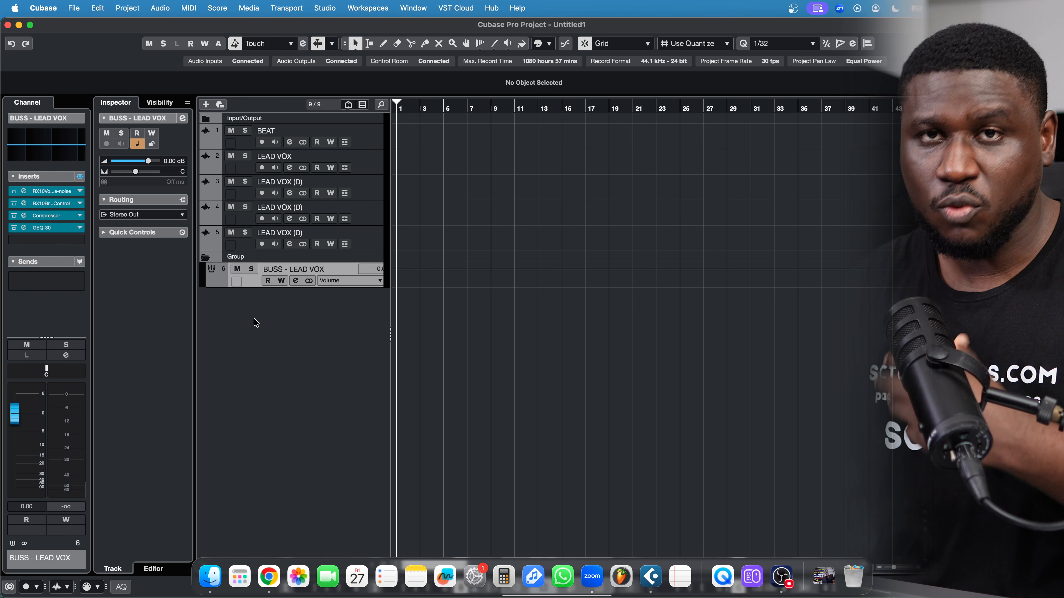
Set up a stereo effect track using Pro-R, named VOCAL REVERB, in the Add Track dialog
{"action": "right_click", "coordinate": [281, 341]}
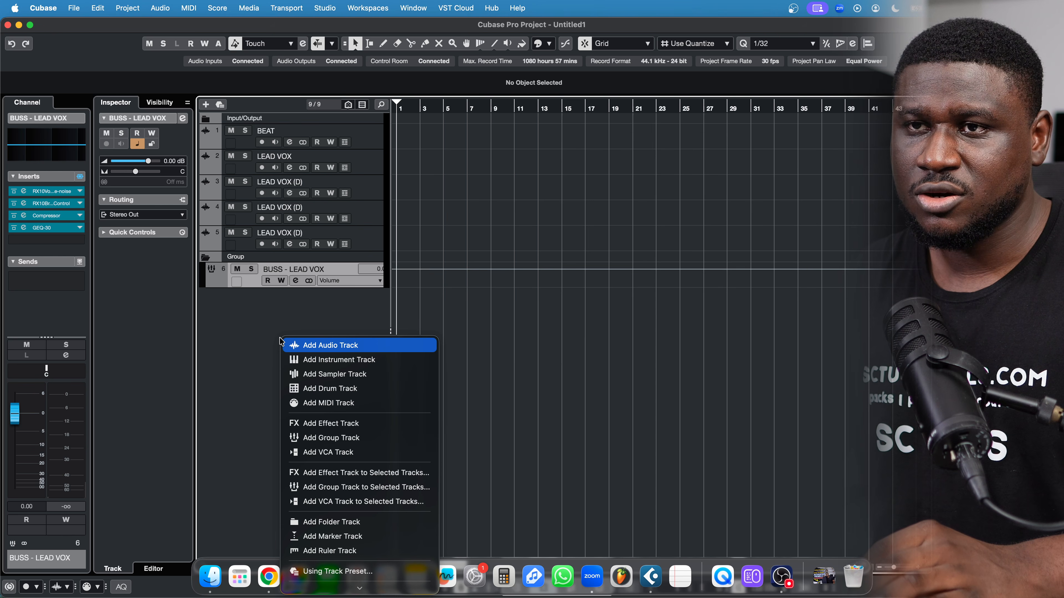
{"action": "left_click", "coordinate": [318, 422]}
{"action": "left_click", "coordinate": [549, 187]}
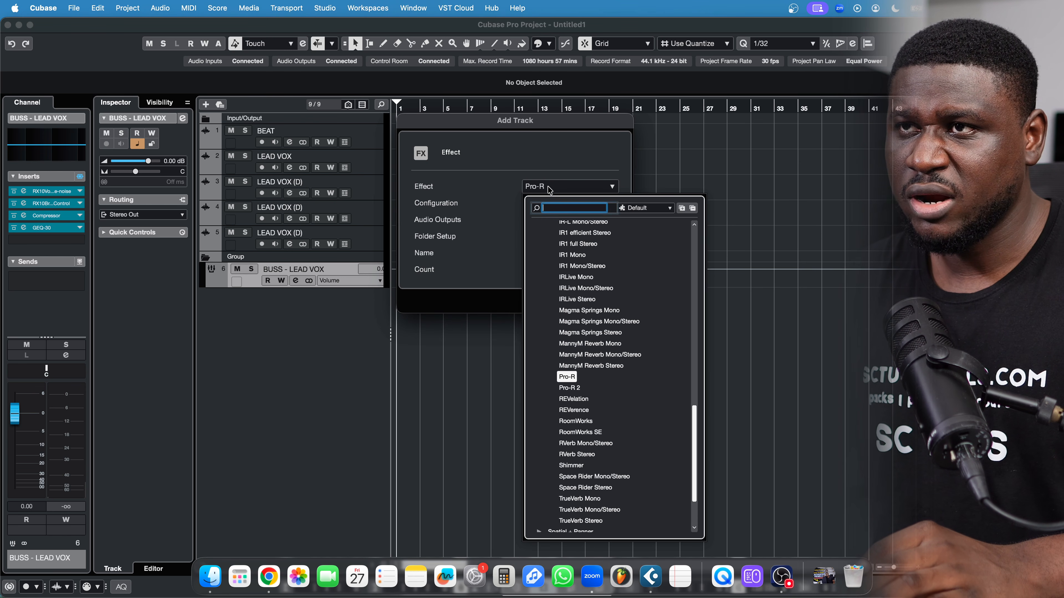
{"action": "type", "text": "REVERB"}
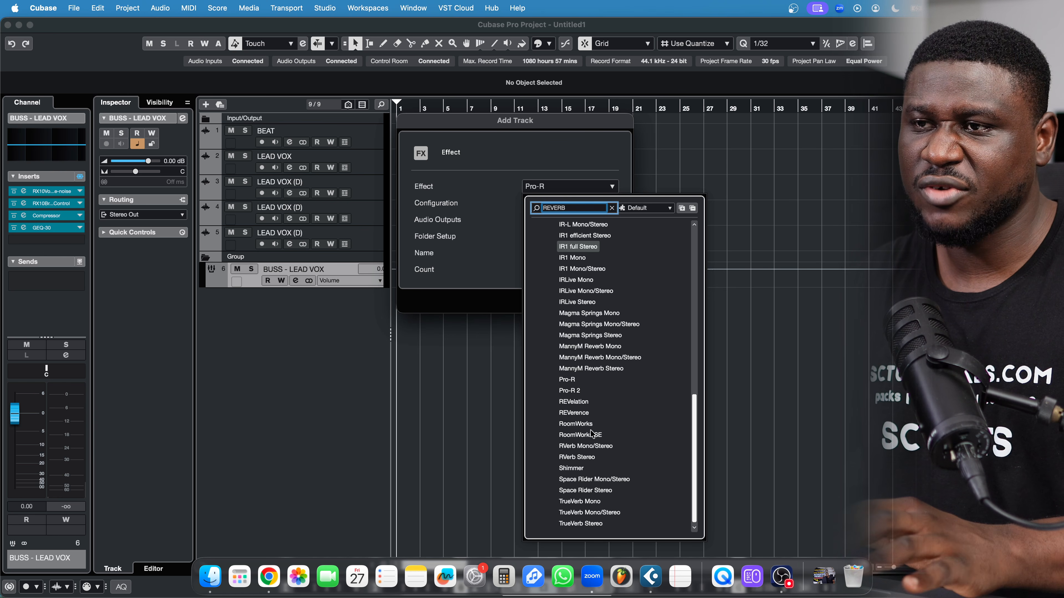
{"action": "key", "text": "BackSpace"}
{"action": "key", "text": "BackSpace"}
{"action": "key", "text": "BackSpace"}
{"action": "key", "text": "BackSpace"}
{"action": "key", "text": "BackSpace"}
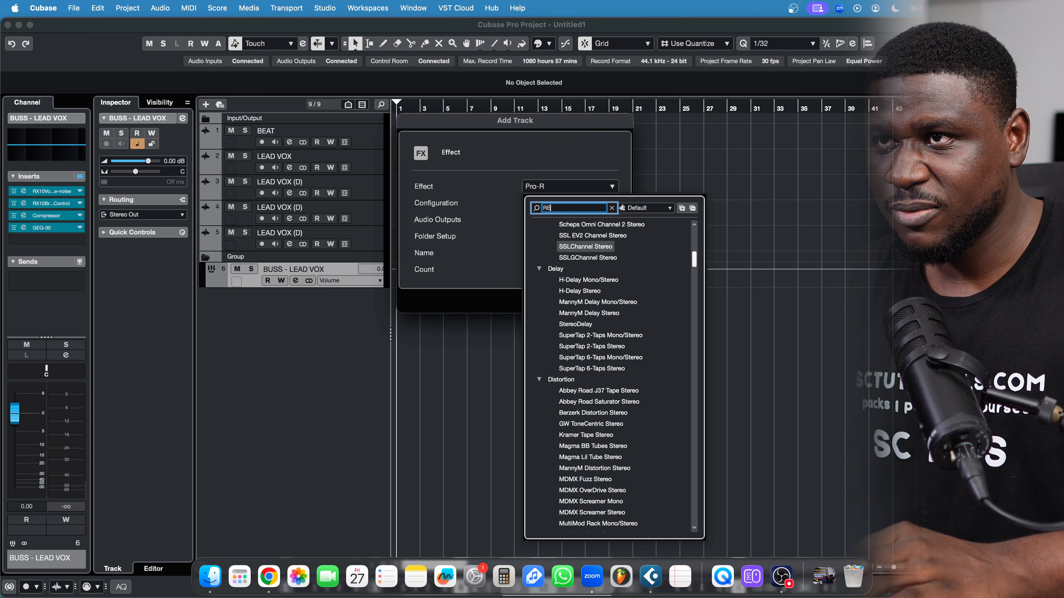
{"action": "type", "text": "PRO R"}
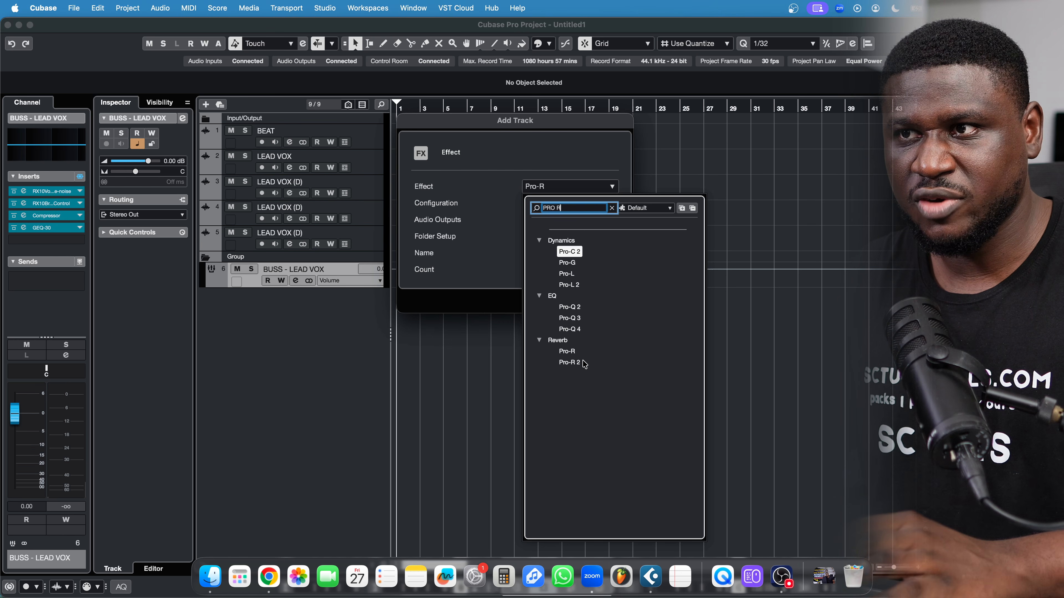
{"action": "left_click", "coordinate": [570, 352]}
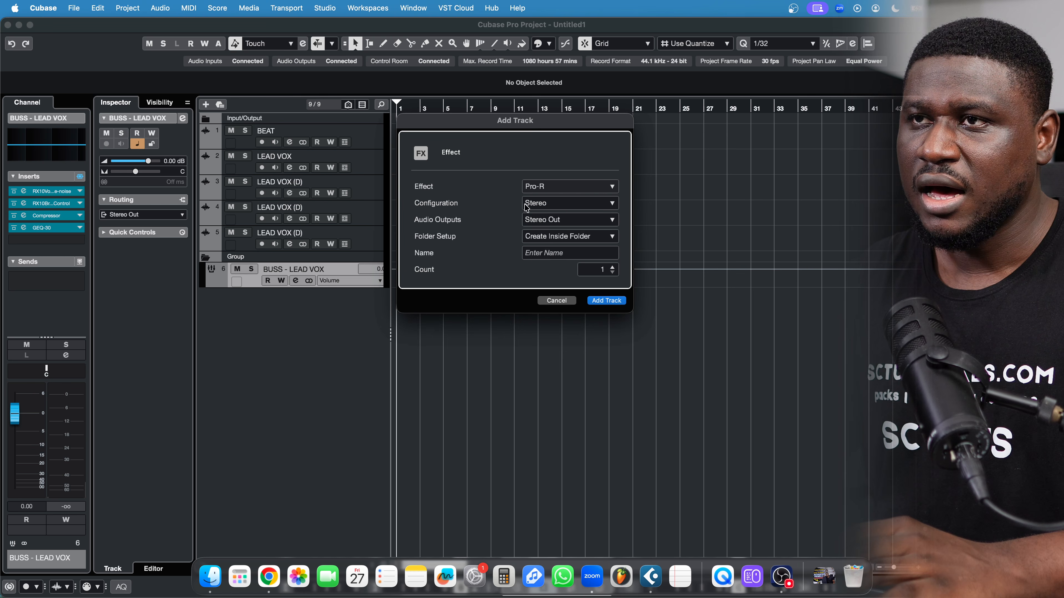
{"action": "left_click", "coordinate": [544, 252]}
{"action": "type", "text": "VOC"}
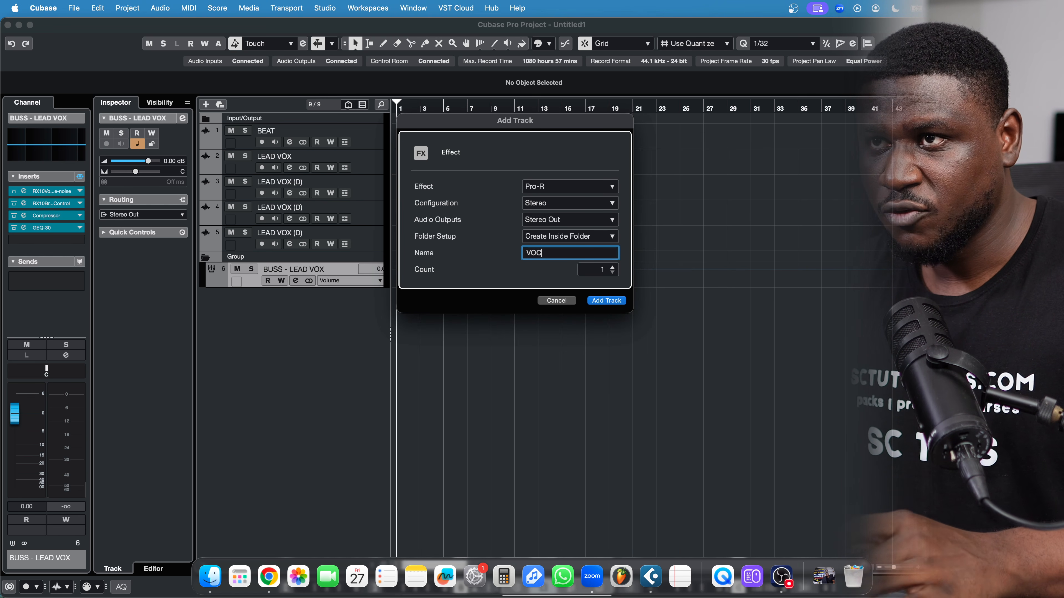
{"action": "type", "text": "AL REVERB"}
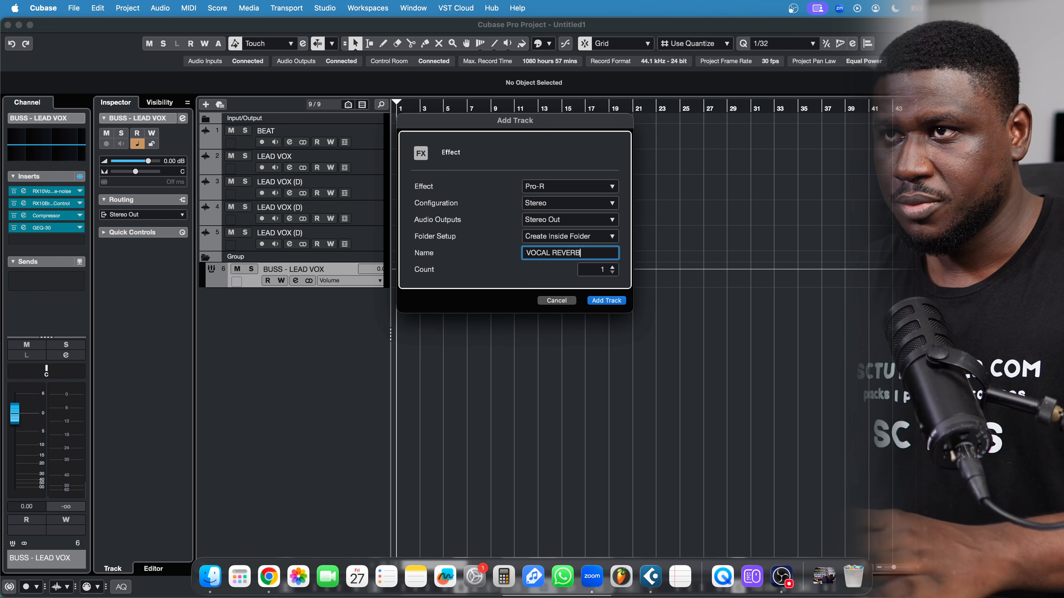
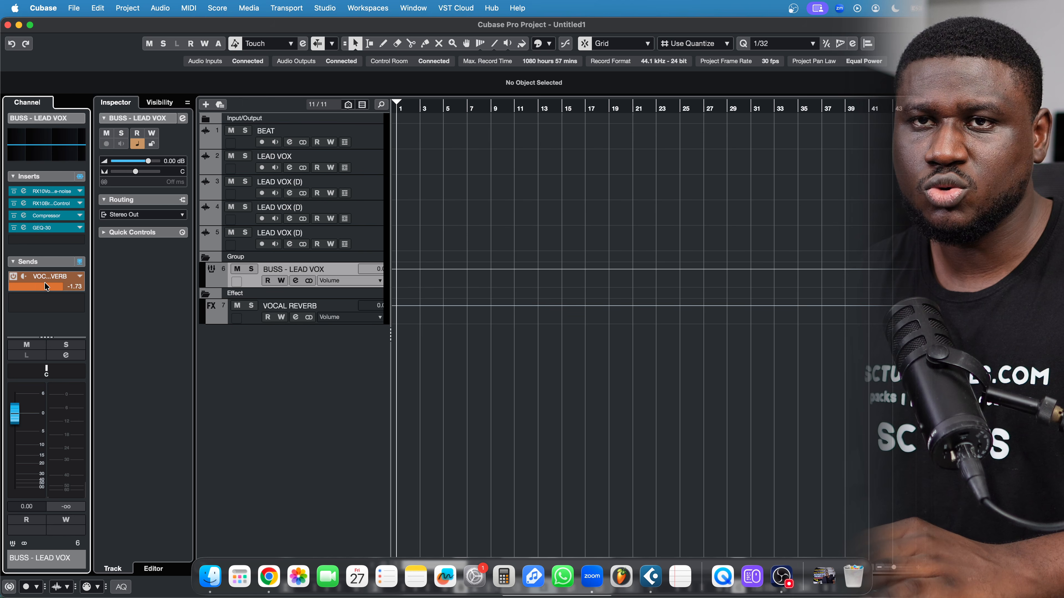
Adjust the BUSS - LEAD VOX send level to VOCAL REVERB, then select the VOCAL REVERB track
{"action": "mouse_move", "coordinate": [33, 287]}
{"action": "left_mouse_down"}
{"action": "mouse_move", "coordinate": [55, 292]}
{"action": "mouse_move", "coordinate": [44, 289]}
{"action": "left_mouse_up"}
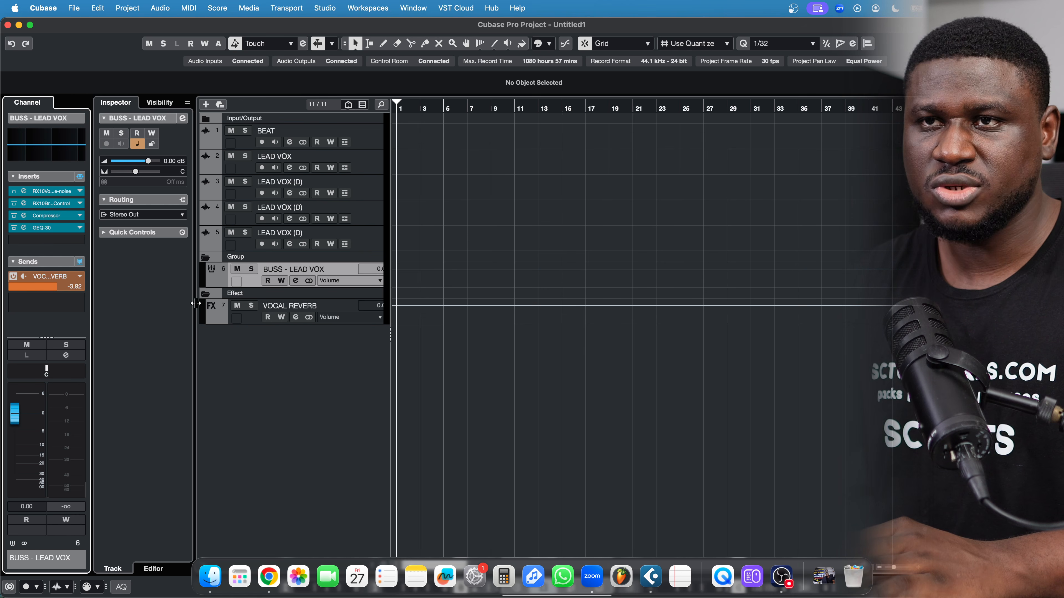
{"action": "left_click", "coordinate": [246, 318]}
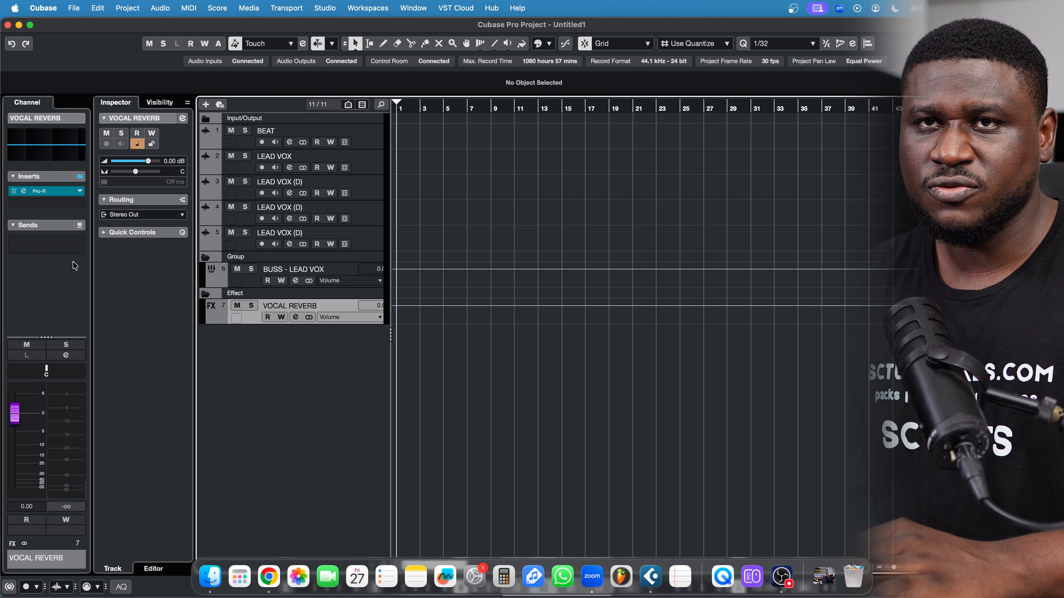
Load GEQ-30 on VOCAL REVERB and pull its low bands up to about 400 Hz down 12 dB
{"action": "left_click", "coordinate": [35, 204]}
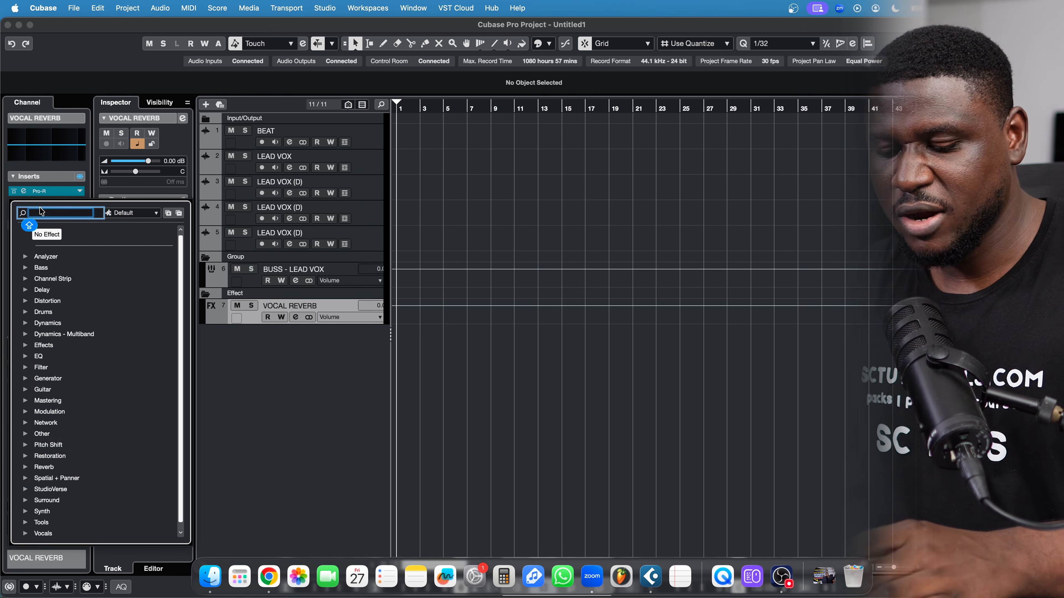
{"action": "type", "text": "EQ"}
{"action": "scroll", "coordinate": [69, 494], "scroll_direction": "down", "scroll_amount": 3}
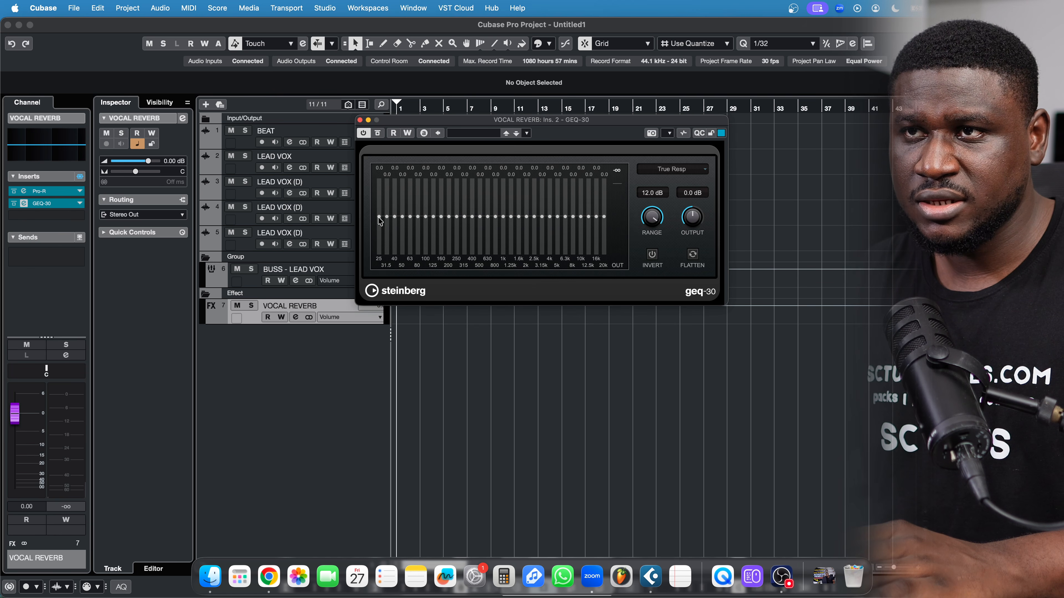
{"action": "mouse_move", "coordinate": [380, 221]}
{"action": "left_mouse_down"}
{"action": "mouse_move", "coordinate": [415, 254]}
{"action": "mouse_move", "coordinate": [458, 257]}
{"action": "left_mouse_up"}
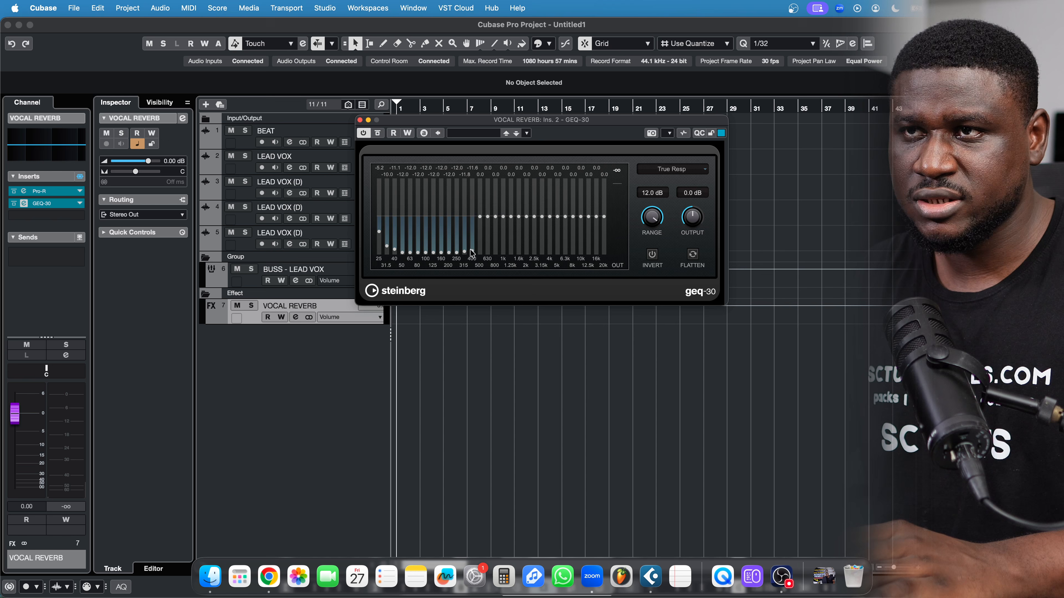
{"action": "left_click", "coordinate": [360, 121]}
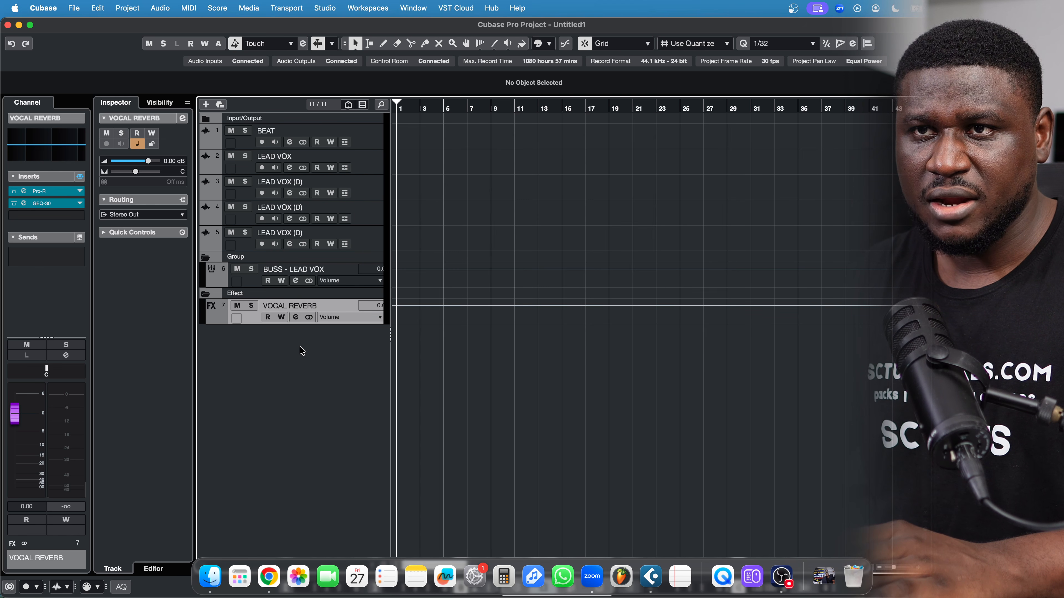
Create an effect track named VOCAL DELAY running PingPongDelay
{"action": "right_click", "coordinate": [281, 347]}
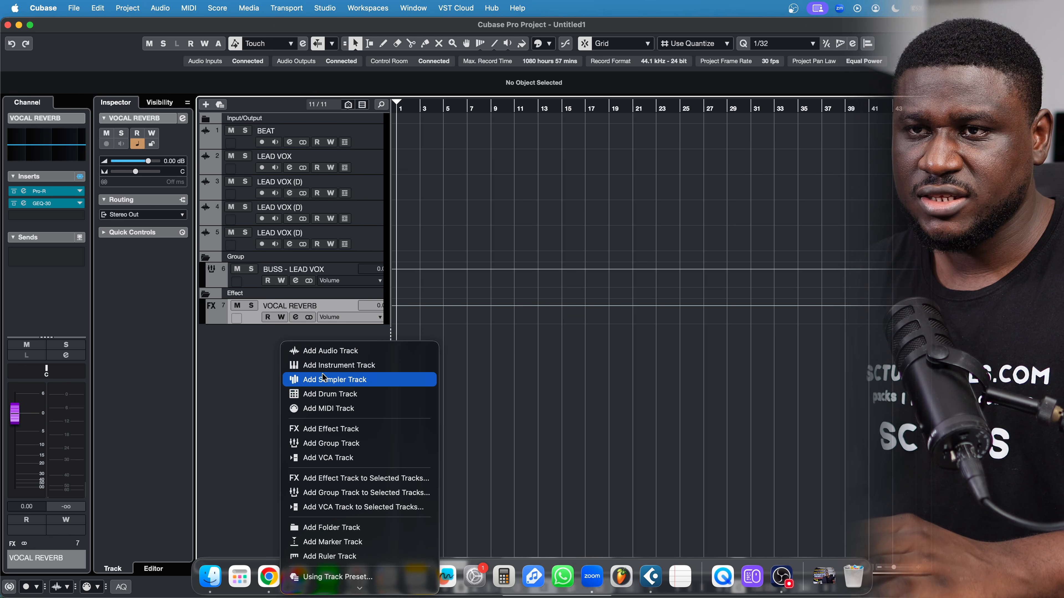
{"action": "left_click", "coordinate": [325, 429]}
{"action": "left_click", "coordinate": [557, 188]}
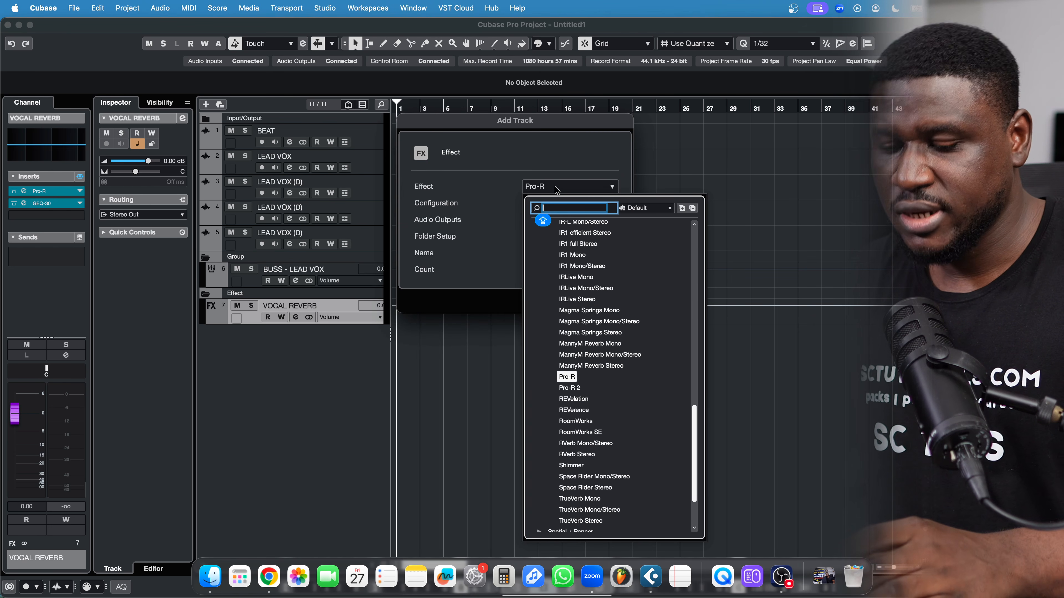
{"action": "type", "text": "DELAY"}
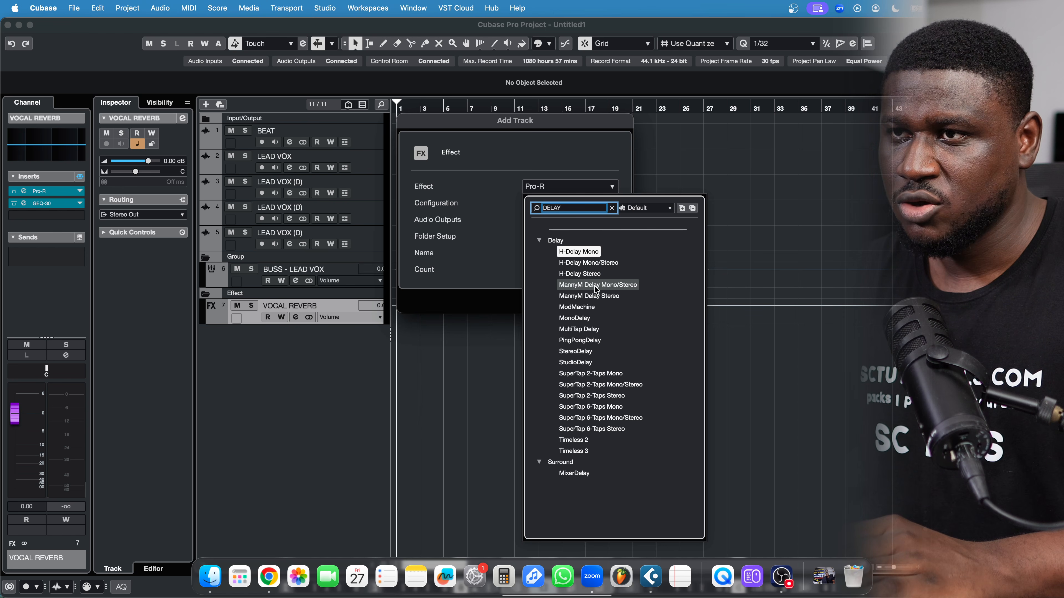
{"action": "left_click", "coordinate": [585, 340]}
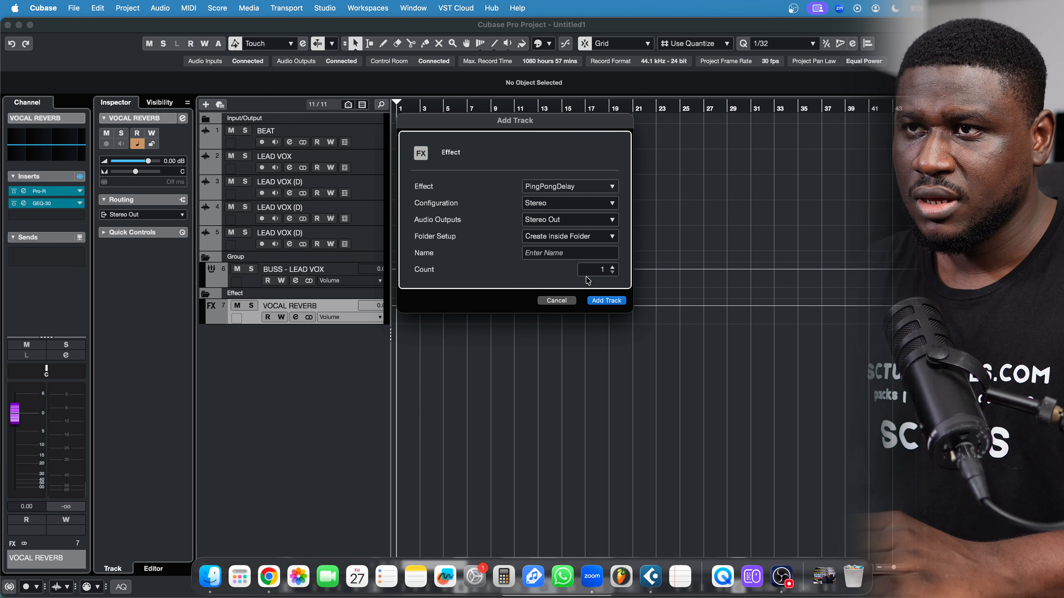
{"action": "left_click", "coordinate": [582, 253]}
{"action": "type", "text": "VOCA"}
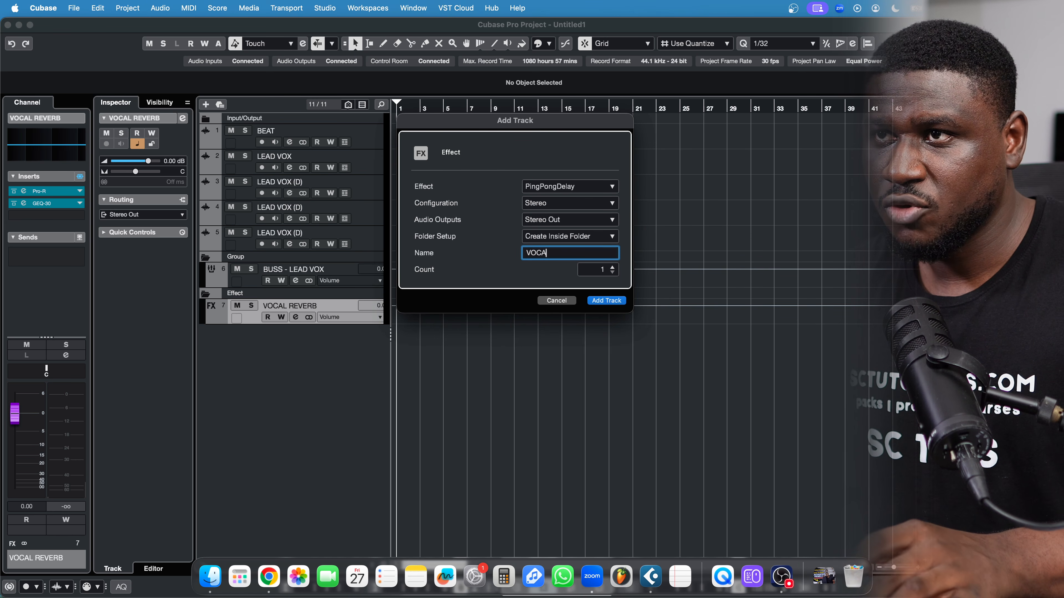
{"action": "type", "text": "L DELAY"}
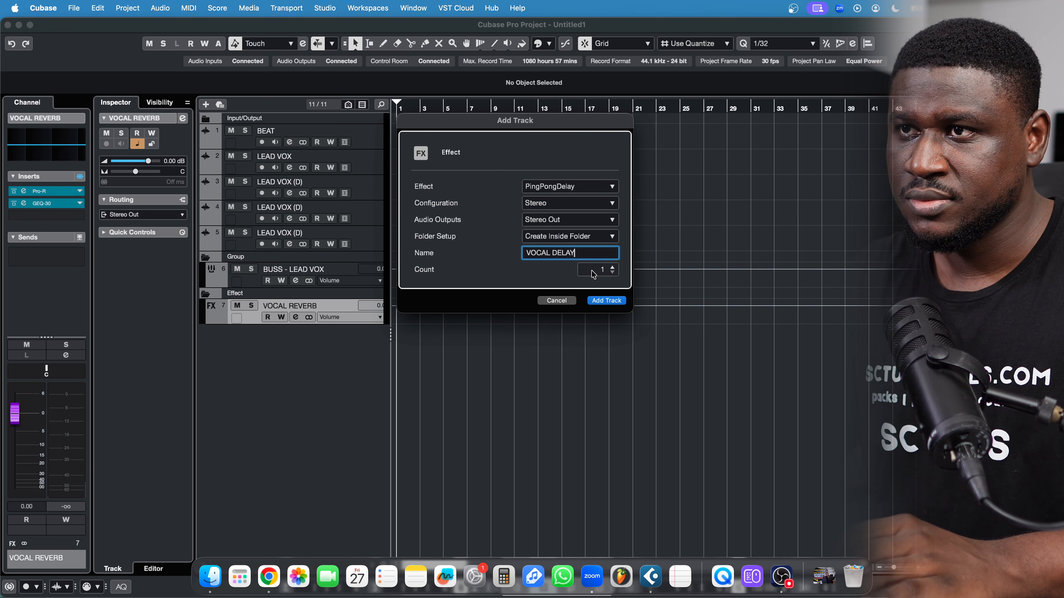
{"action": "left_click", "coordinate": [606, 302]}
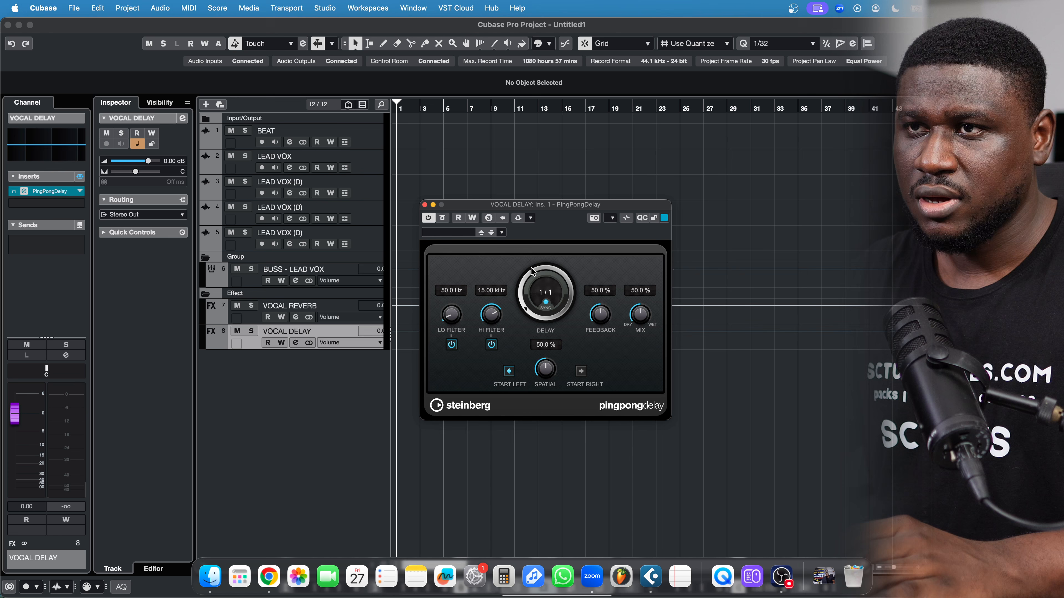
Set PingPongDelay's synced delay time to 1/4 with the mix at 100%
{"action": "left_click", "coordinate": [544, 293]}
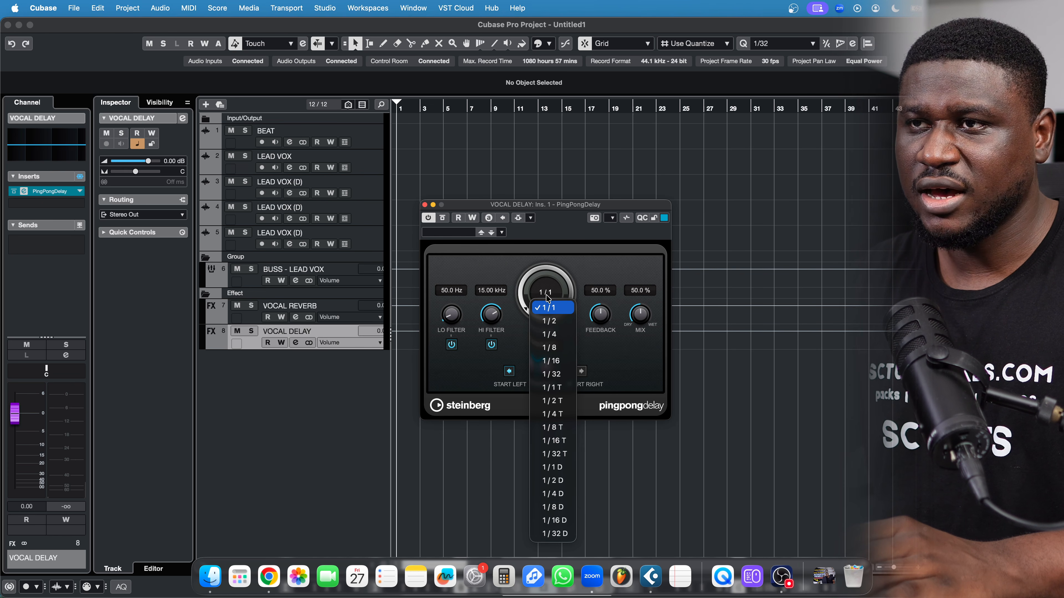
{"action": "left_click", "coordinate": [551, 334]}
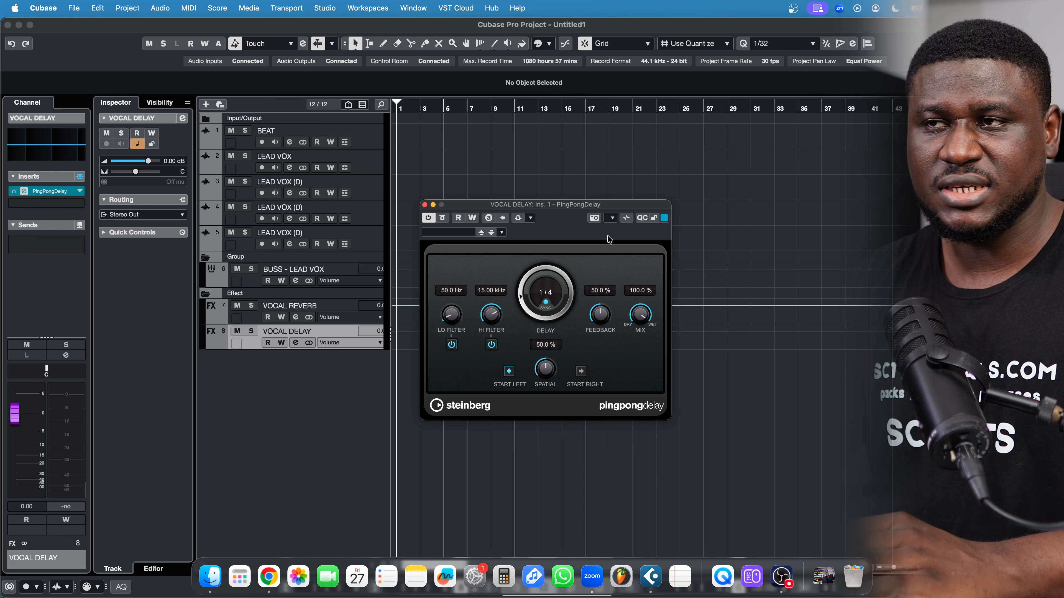
{"action": "left_click", "coordinate": [425, 205]}
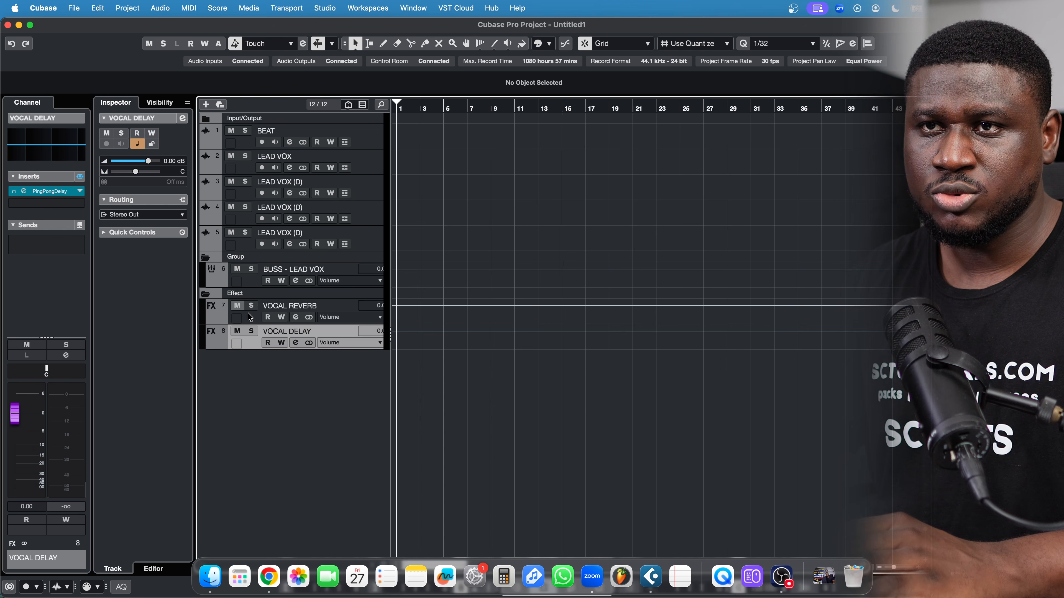
Add an enabled BUSS - LEAD VOX send to VOCAL DELAY and mute the VOCAL DELAY track
{"action": "left_click", "coordinate": [253, 284]}
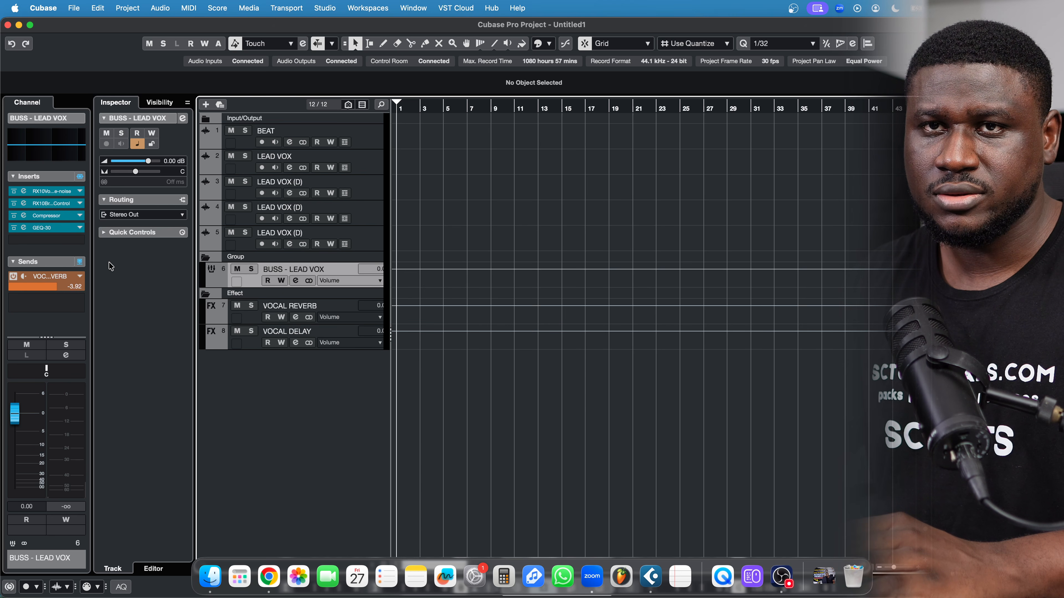
{"action": "left_click", "coordinate": [40, 308]}
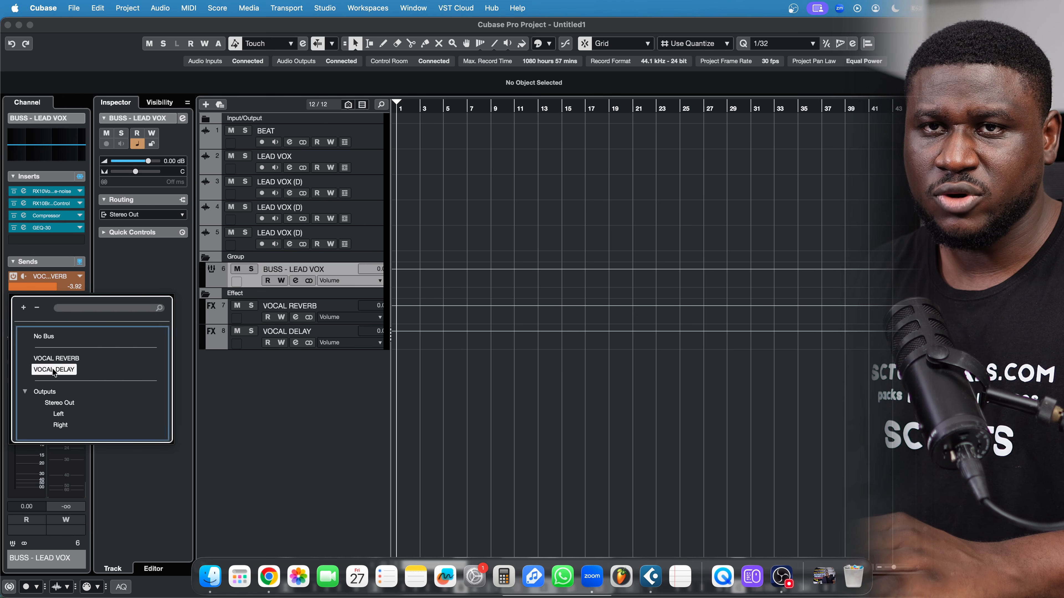
{"action": "left_click", "coordinate": [55, 369]}
{"action": "left_click", "coordinate": [14, 299]}
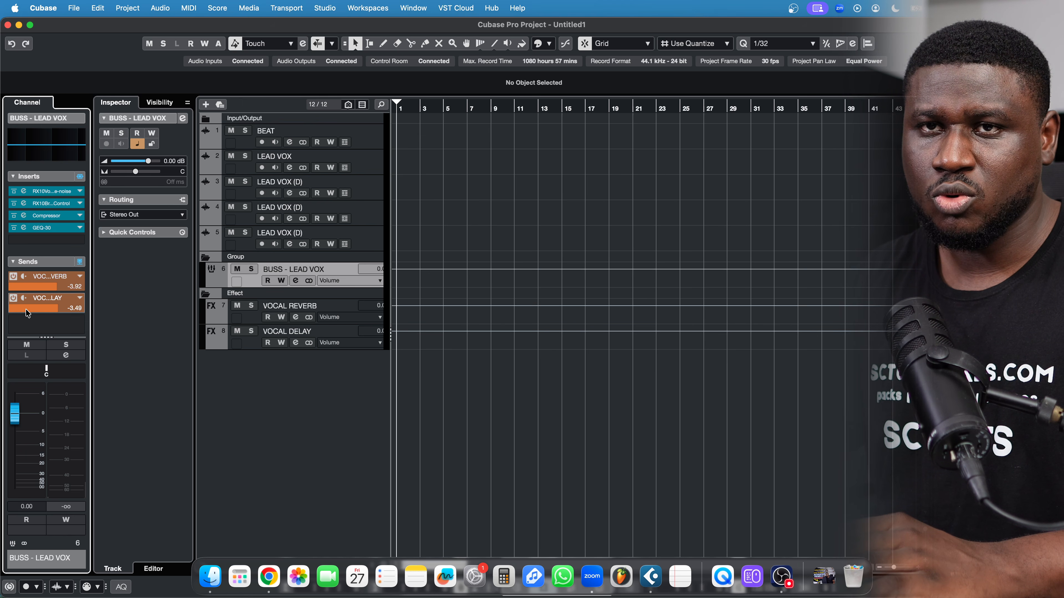
{"action": "left_click", "coordinate": [246, 344]}
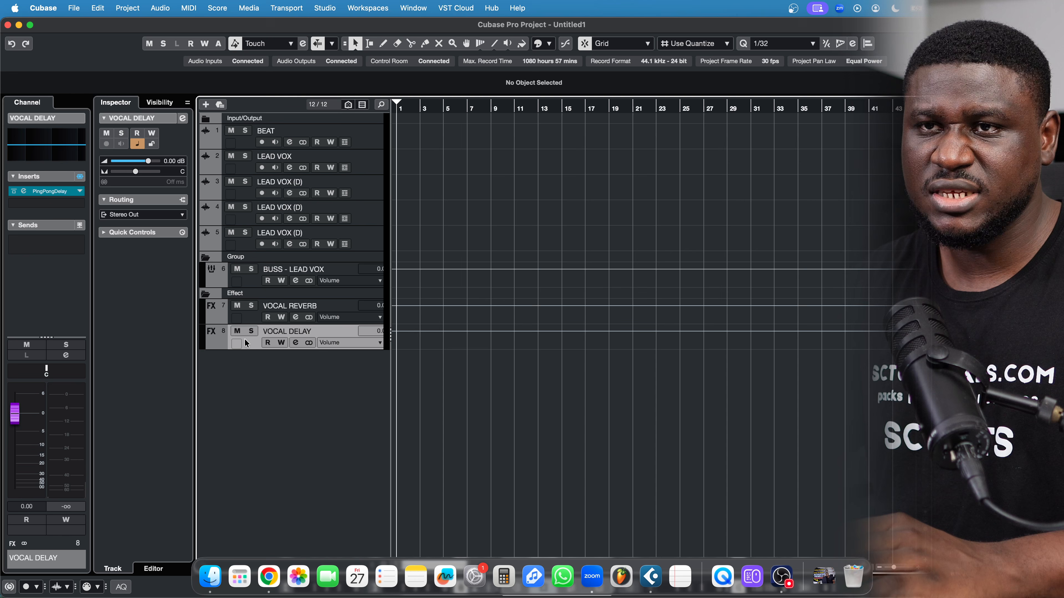
{"action": "left_click", "coordinate": [237, 332]}
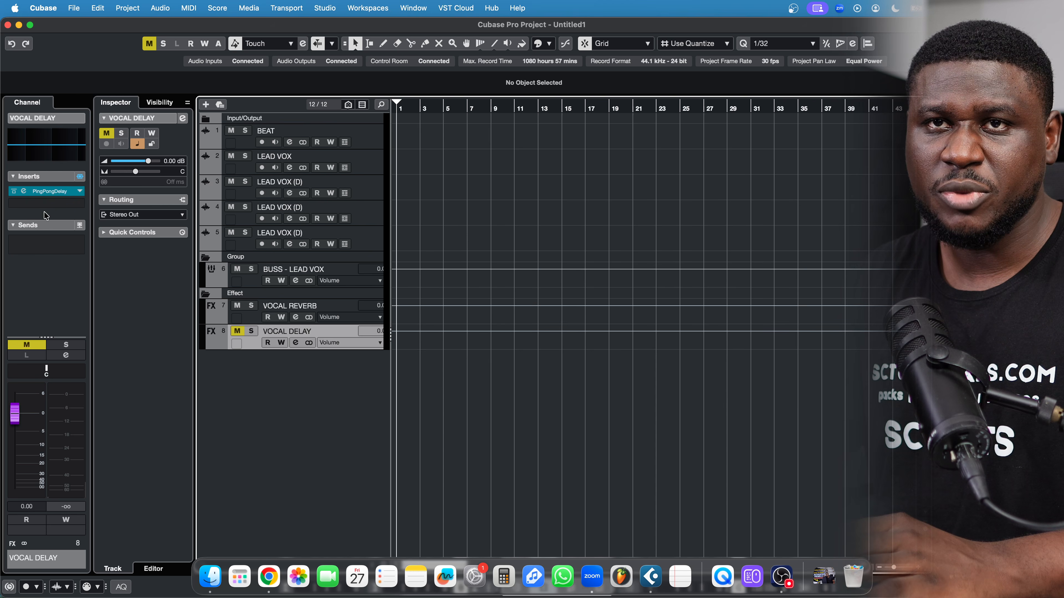
Assign BUSS - LEAD VOX as PingPongDelay's side-chain source, then switch the side-chain off
{"action": "left_click", "coordinate": [26, 191]}
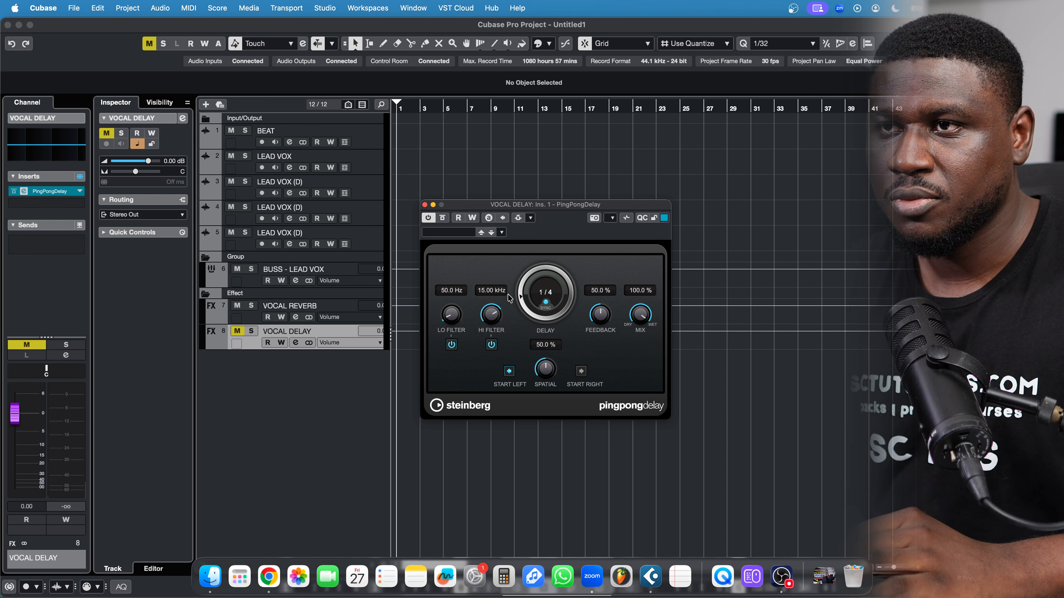
{"action": "left_click", "coordinate": [518, 218]}
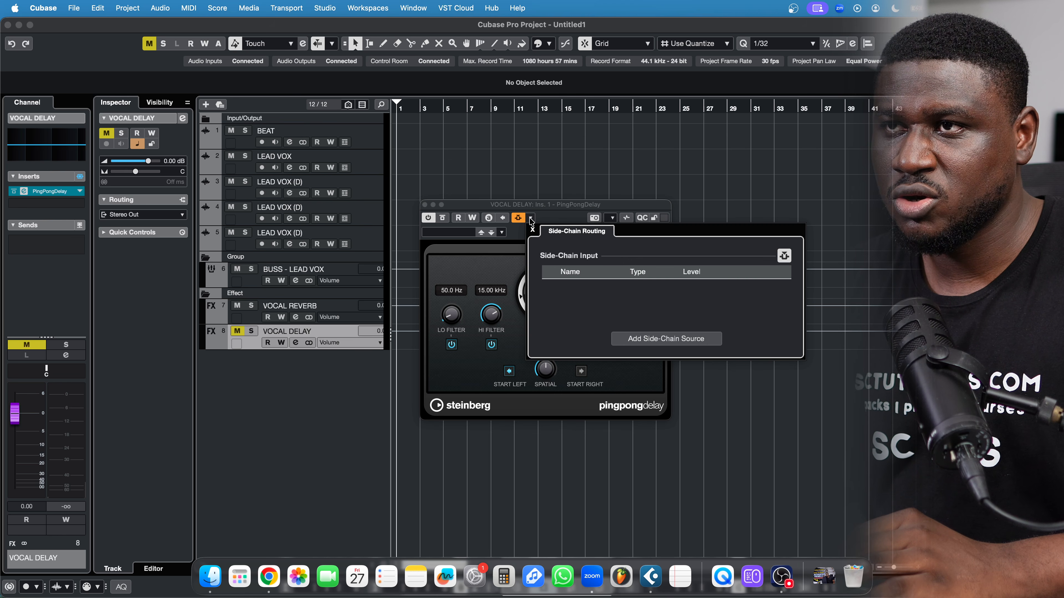
{"action": "left_click", "coordinate": [642, 341]}
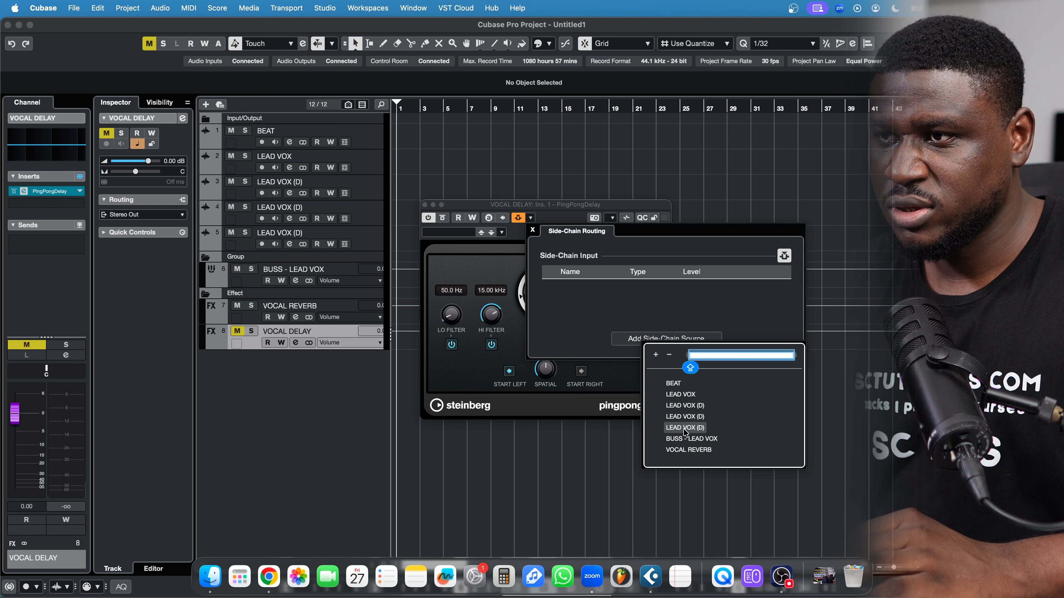
{"action": "left_click", "coordinate": [687, 439]}
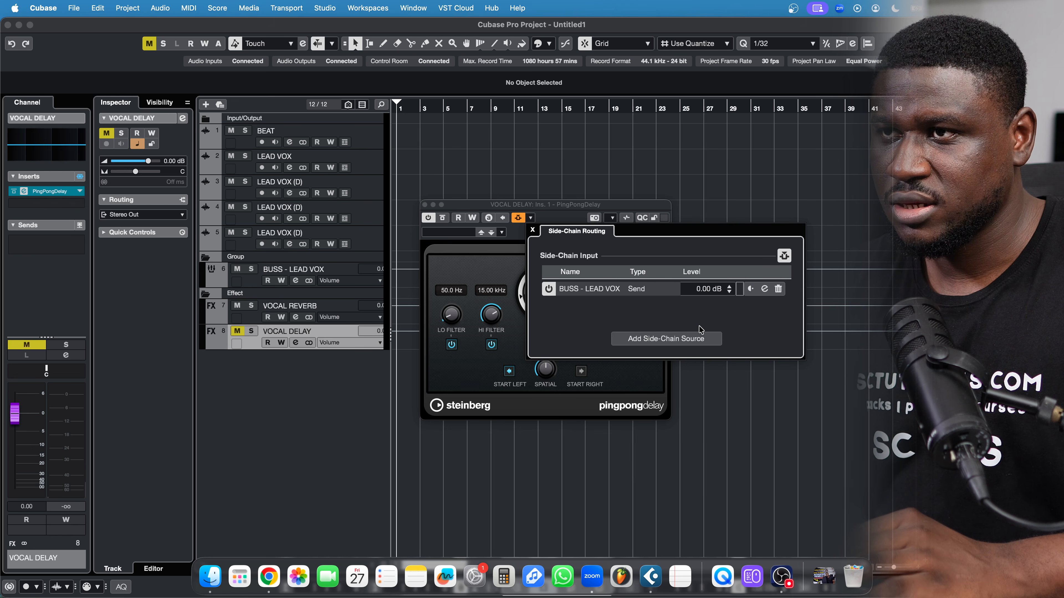
{"action": "left_click", "coordinate": [533, 229]}
{"action": "left_click", "coordinate": [518, 219]}
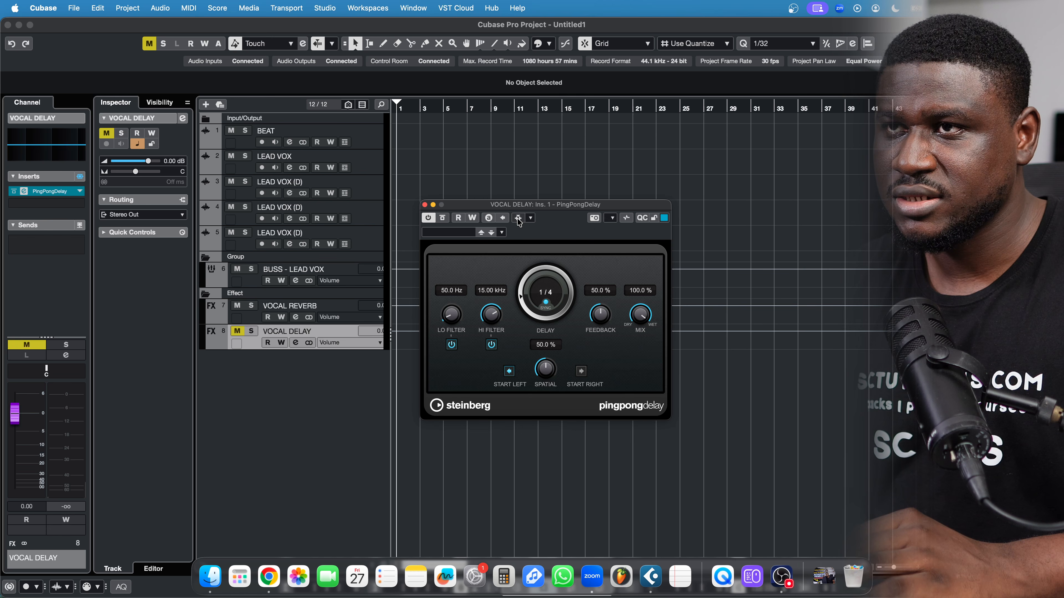
{"action": "left_click", "coordinate": [425, 205]}
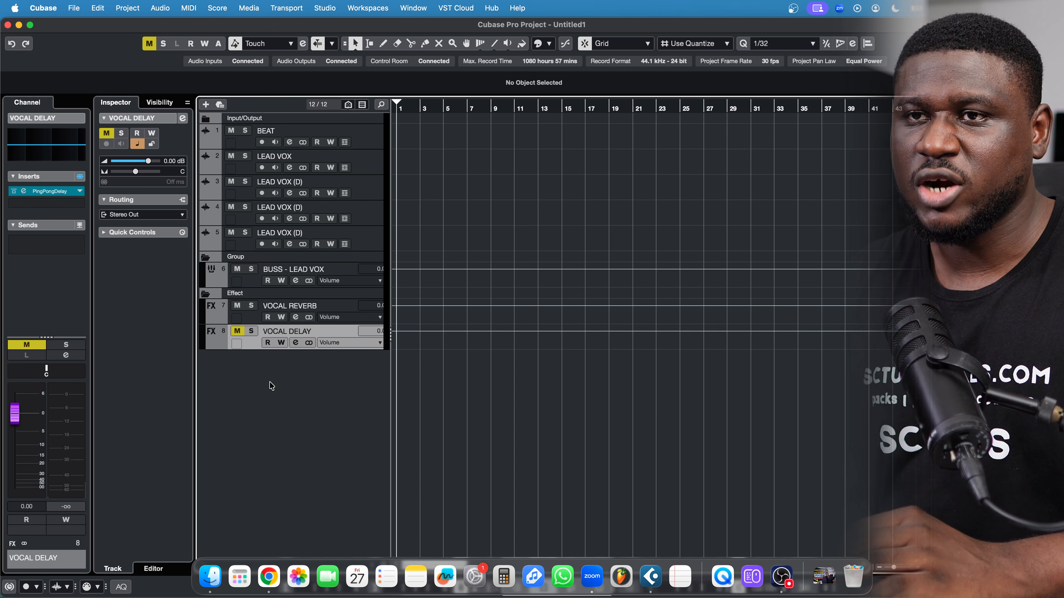
Add a stereo audio track named BACK UP VOX on the Mic input and pick a plugin for Insert 1
{"action": "right_click", "coordinate": [277, 381]}
{"action": "left_click", "coordinate": [309, 388]}
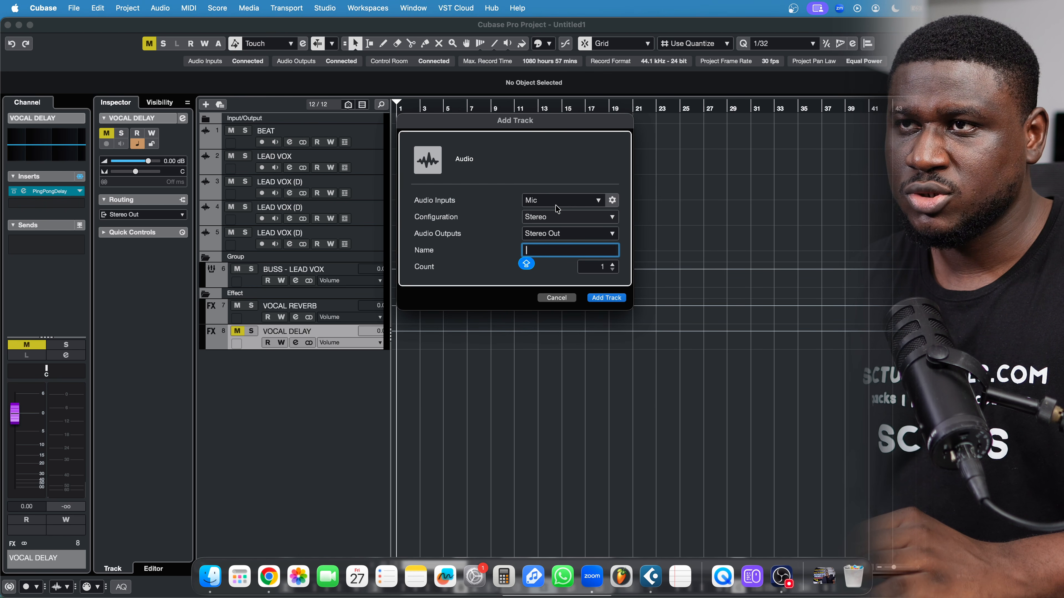
{"action": "type", "text": "BACK"}
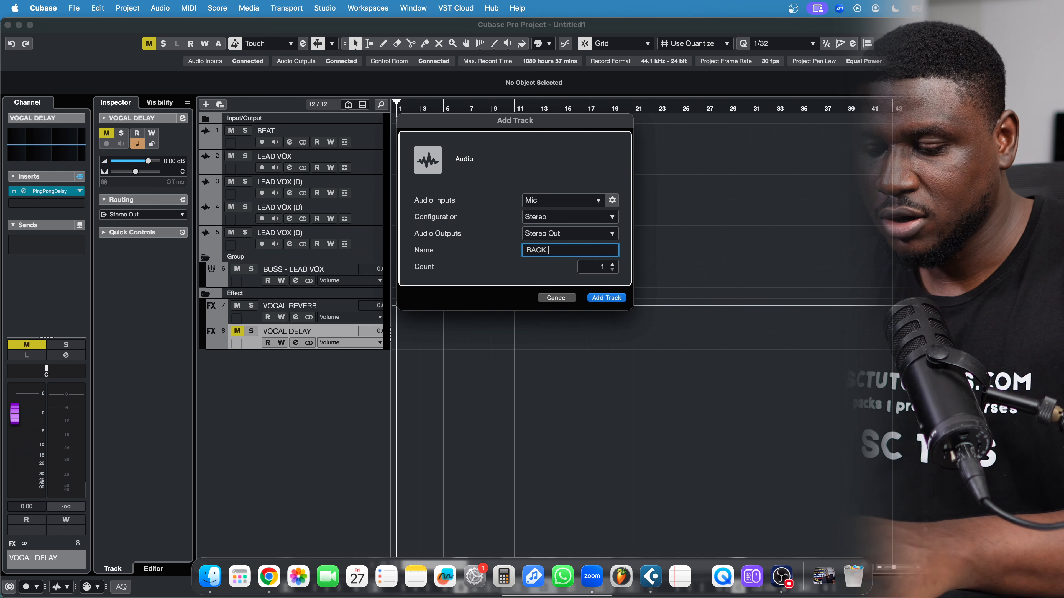
{"action": "type", "text": " UP VOX"}
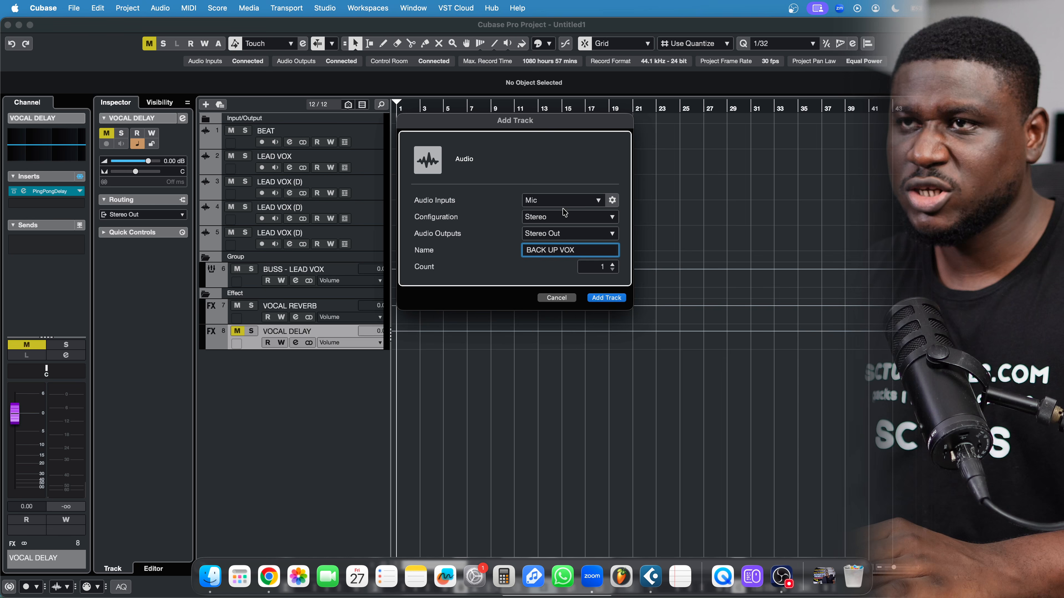
{"action": "left_click", "coordinate": [550, 203]}
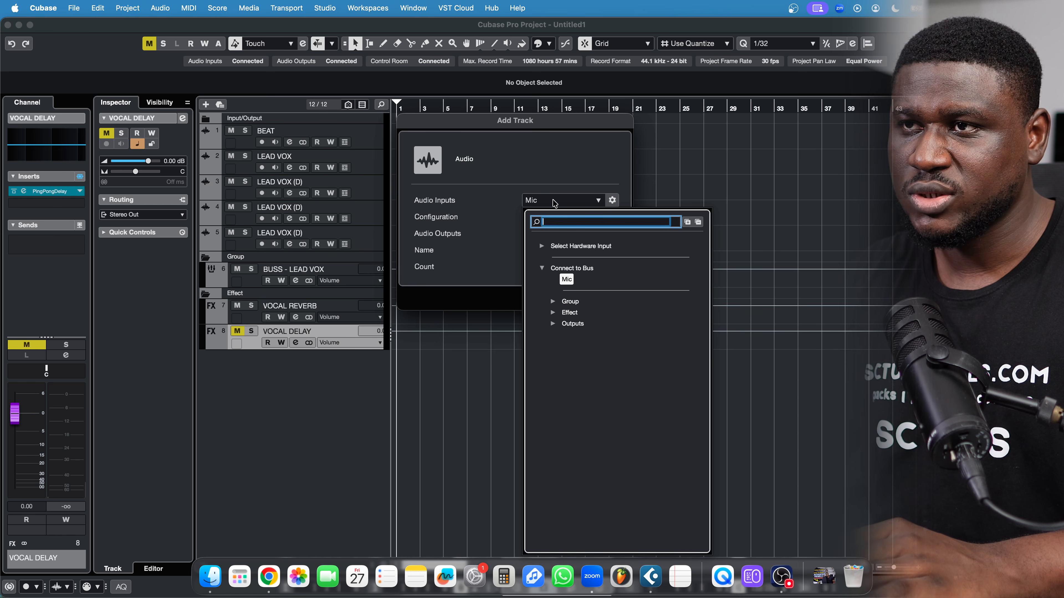
{"action": "left_click", "coordinate": [534, 178]}
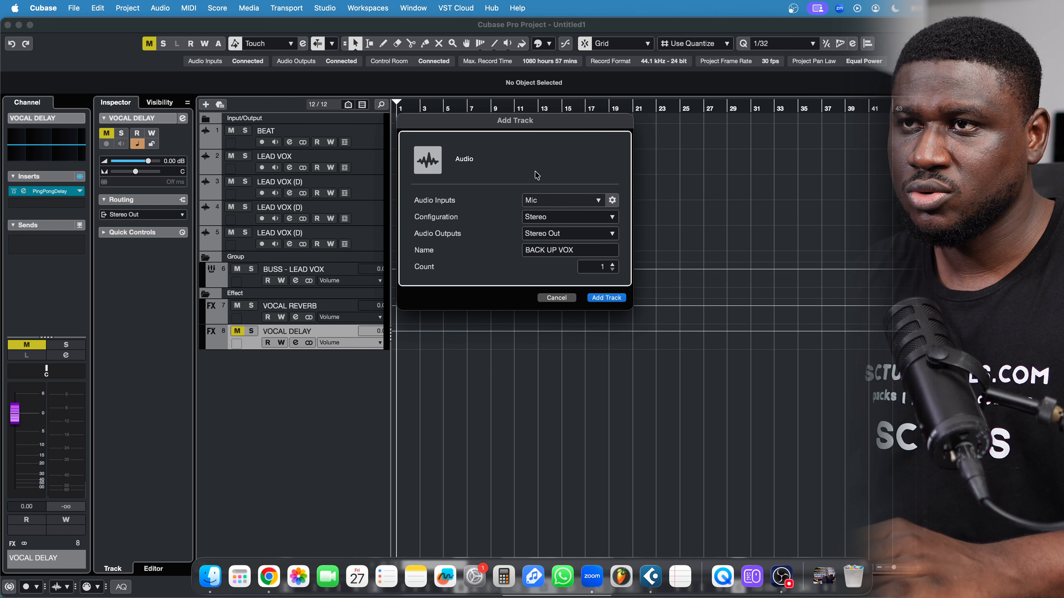
{"action": "left_click", "coordinate": [606, 298]}
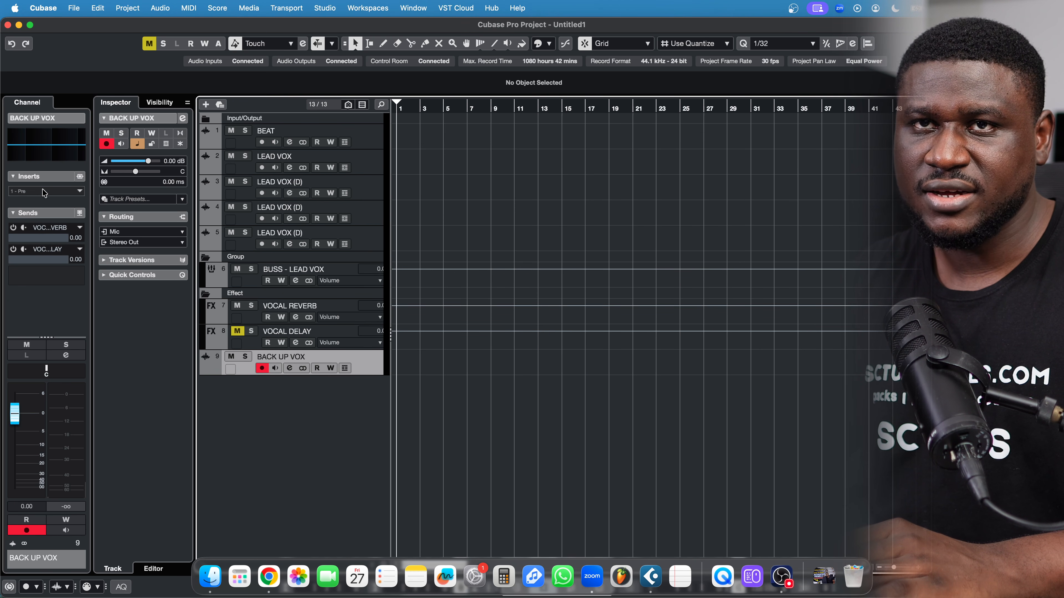
{"action": "left_click", "coordinate": [44, 192]}
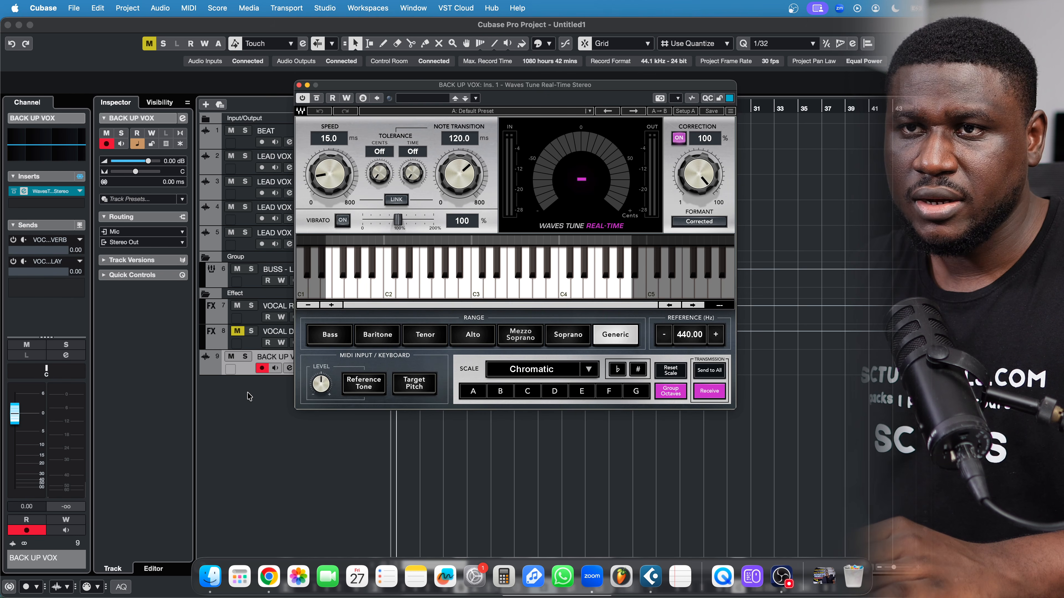
Load Waves Tune Real-Time on BACK UP VOX and duplicate the backup vocal tracks
{"action": "left_click", "coordinate": [249, 397]}
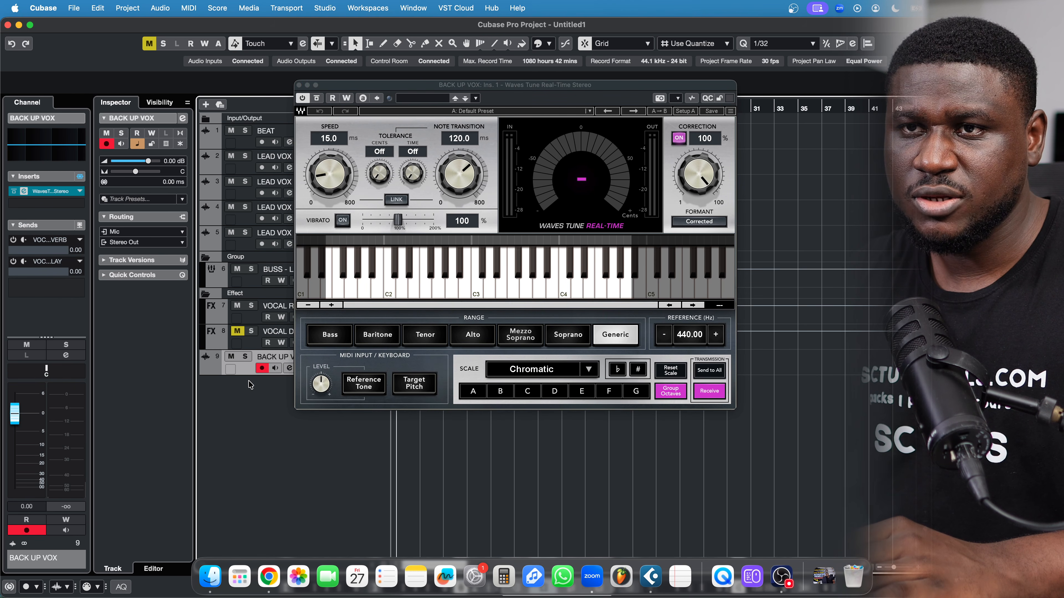
{"action": "left_click", "coordinate": [299, 85]}
{"action": "key", "text": "super+d"}
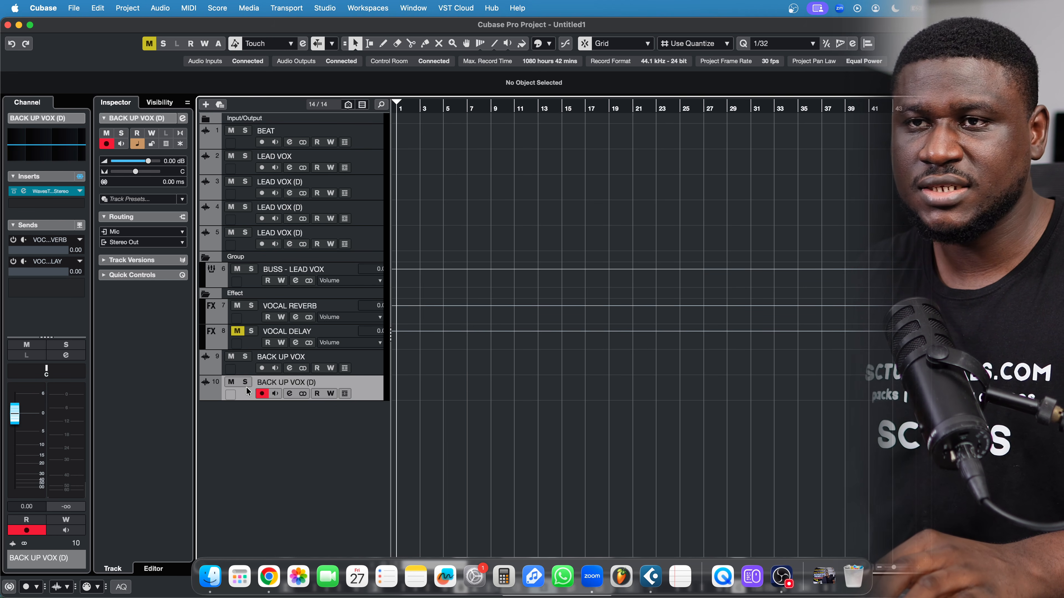
{"action": "left_click", "coordinate": [242, 372], "text": "shift"}
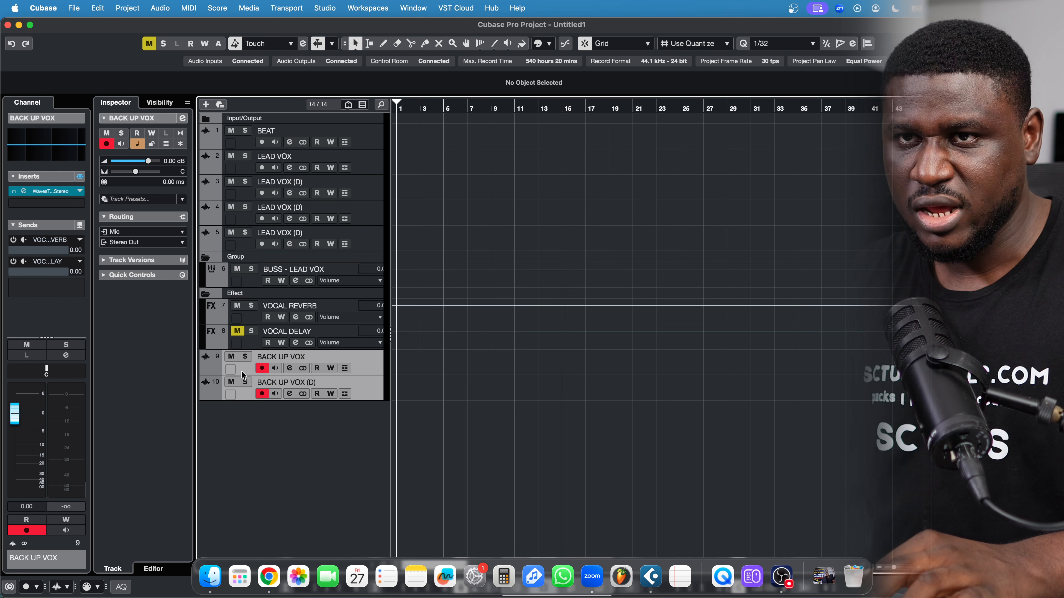
{"action": "right_click", "coordinate": [241, 371]}
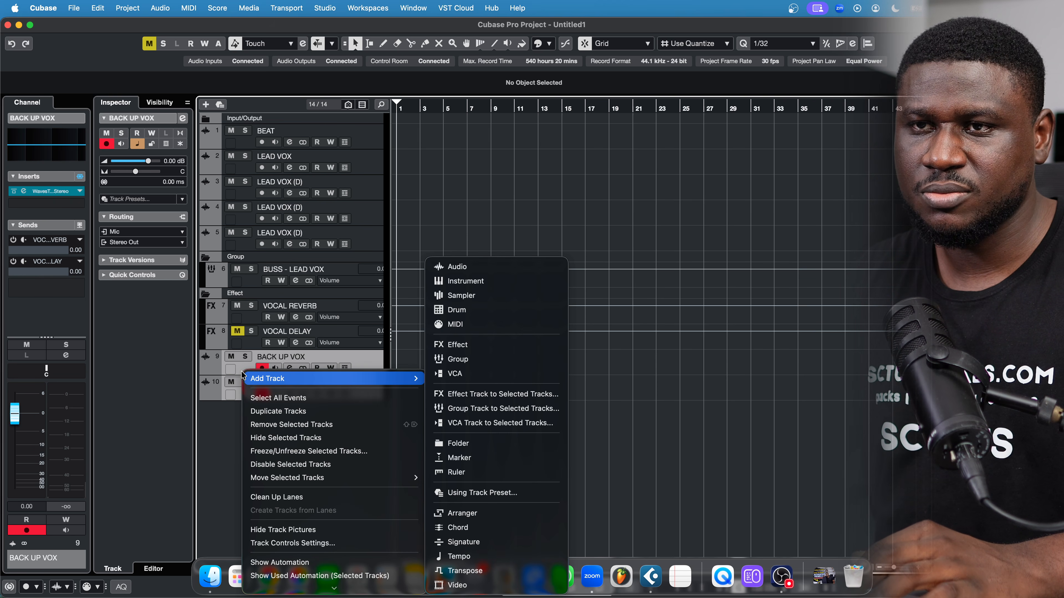
{"action": "left_click", "coordinate": [272, 407]}
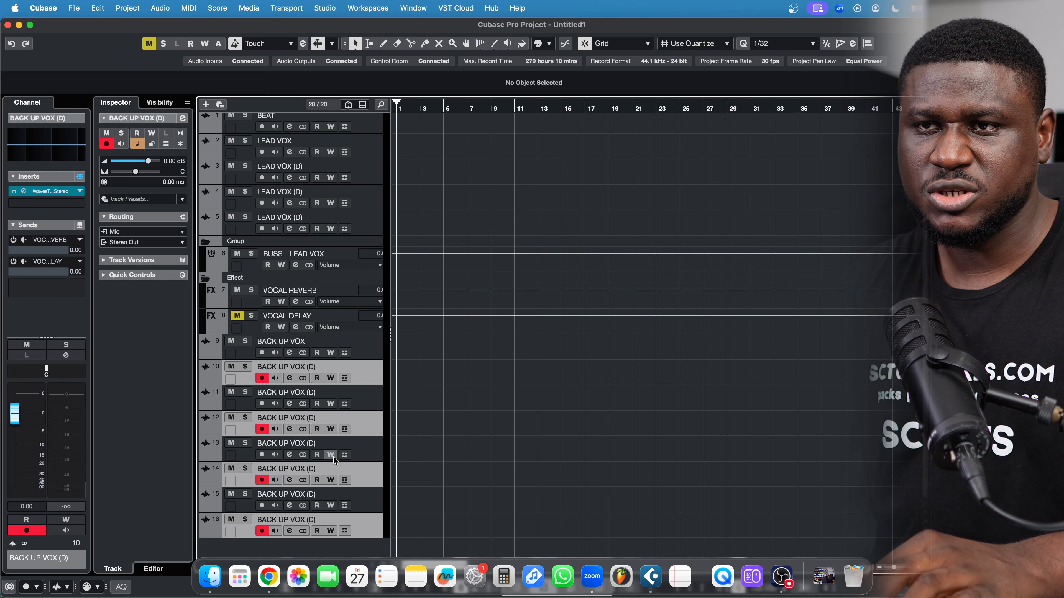
Select backup vocal tracks 9 through 16 and bring up their context menu
{"action": "left_click", "coordinate": [358, 351]}
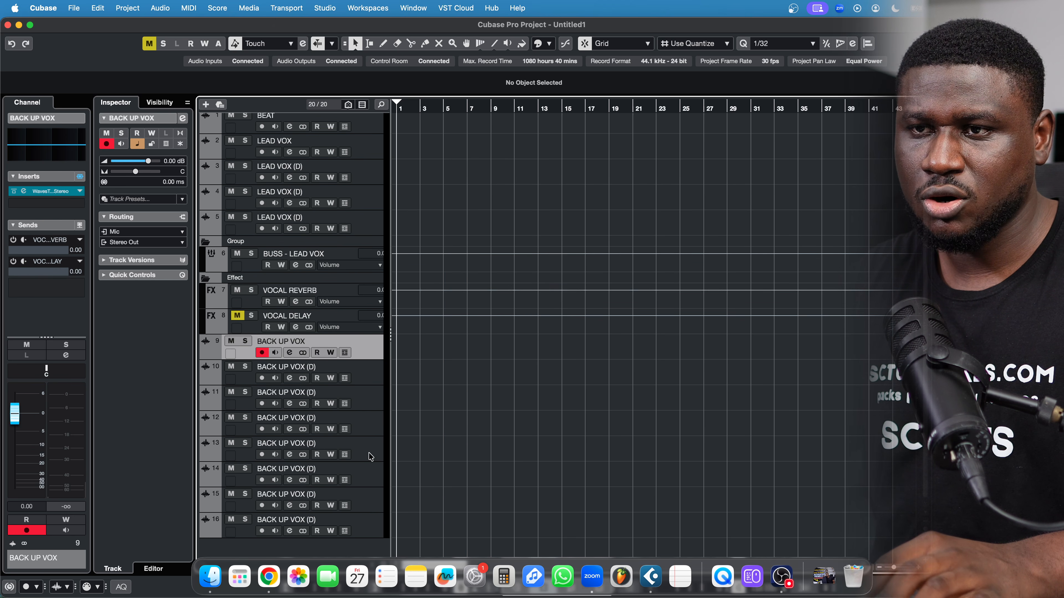
{"action": "left_click", "coordinate": [372, 527], "text": "shift"}
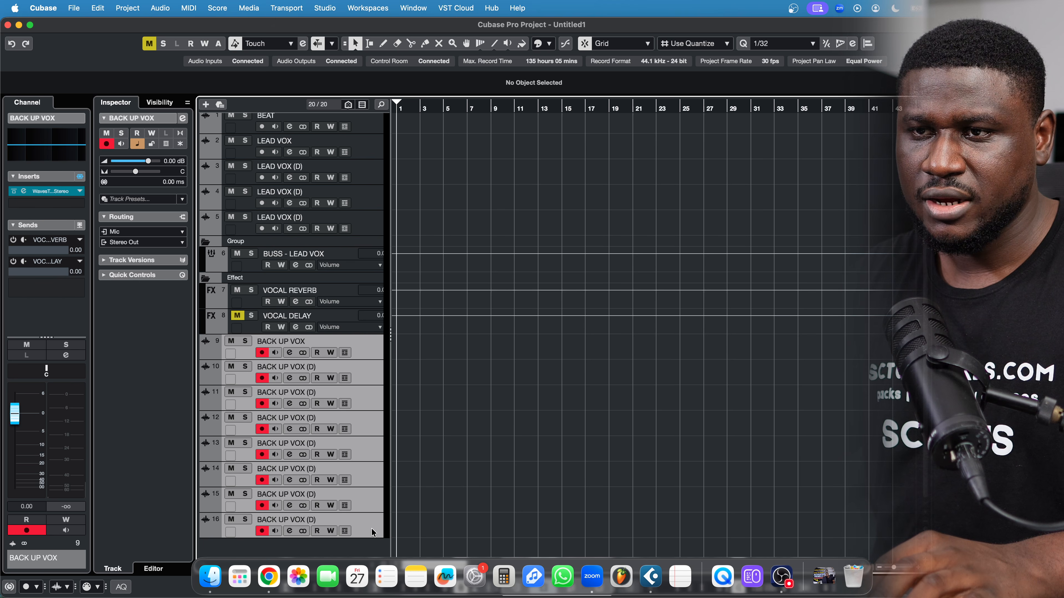
{"action": "right_click", "coordinate": [371, 529]}
{"action": "mouse_move", "coordinate": [373, 532]}
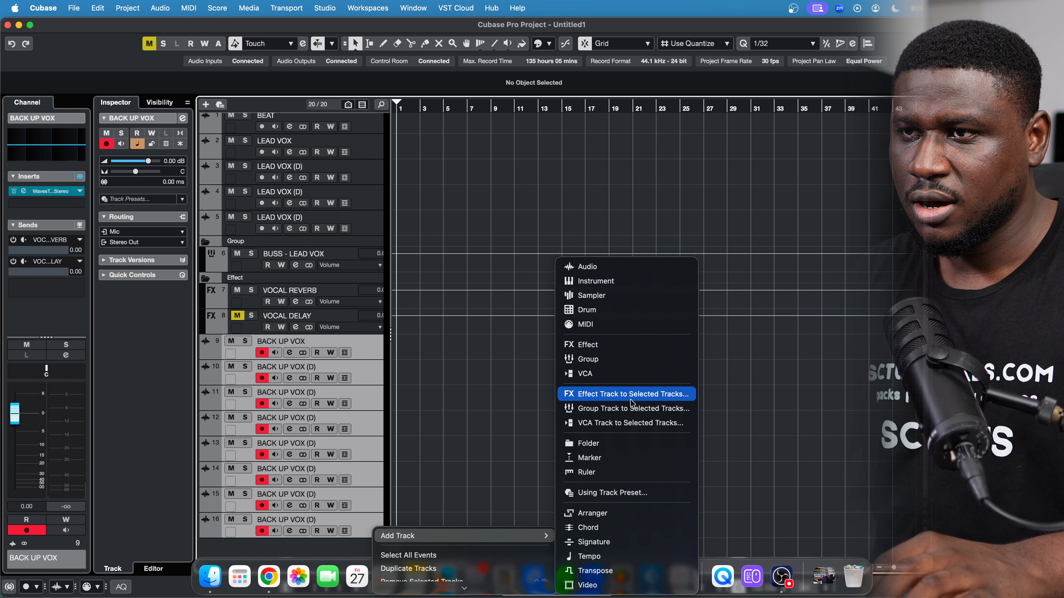
Create a group track named BUSS - BACK UP fed by the selected backup tracks
{"action": "left_click", "coordinate": [635, 416]}
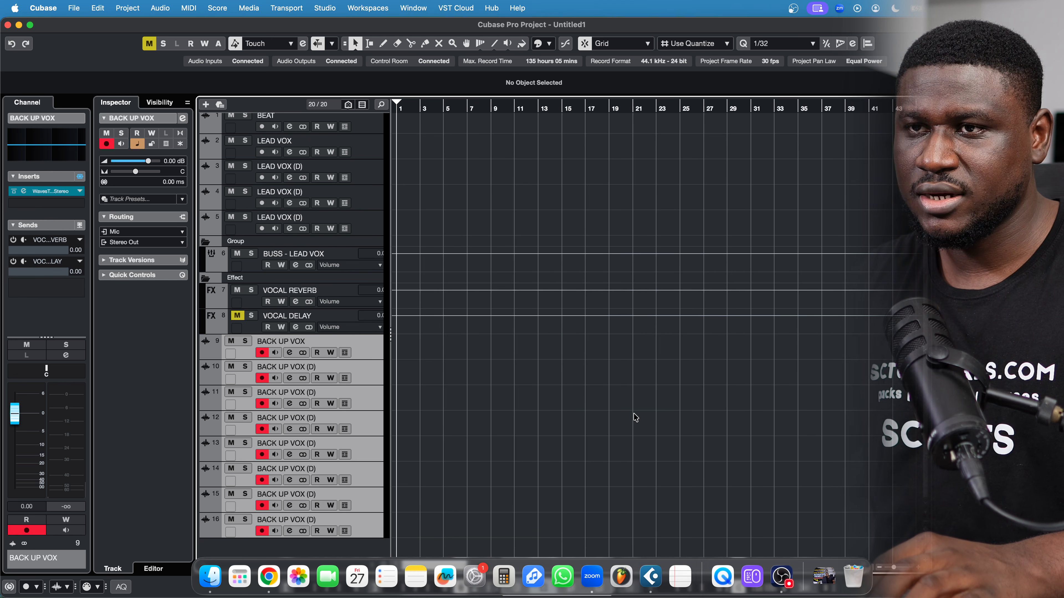
{"action": "type", "text": "BACK UP"}
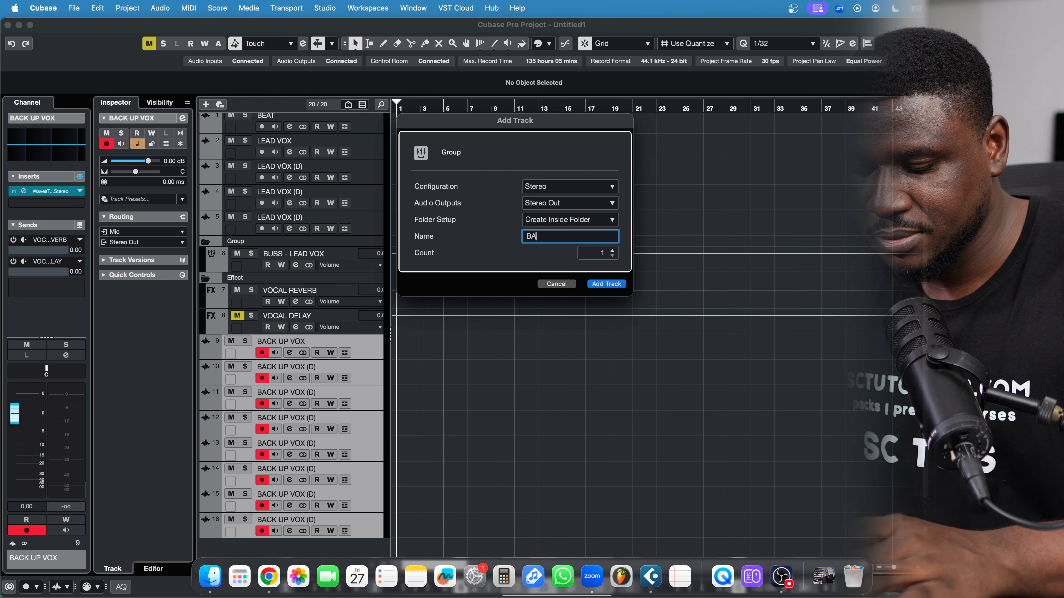
{"action": "key", "text": "Left"}
{"action": "key", "text": "Left"}
{"action": "key", "text": "Left"}
{"action": "key", "text": "Left"}
{"action": "key", "text": "Left"}
{"action": "key", "text": "Left"}
{"action": "key", "text": "Left"}
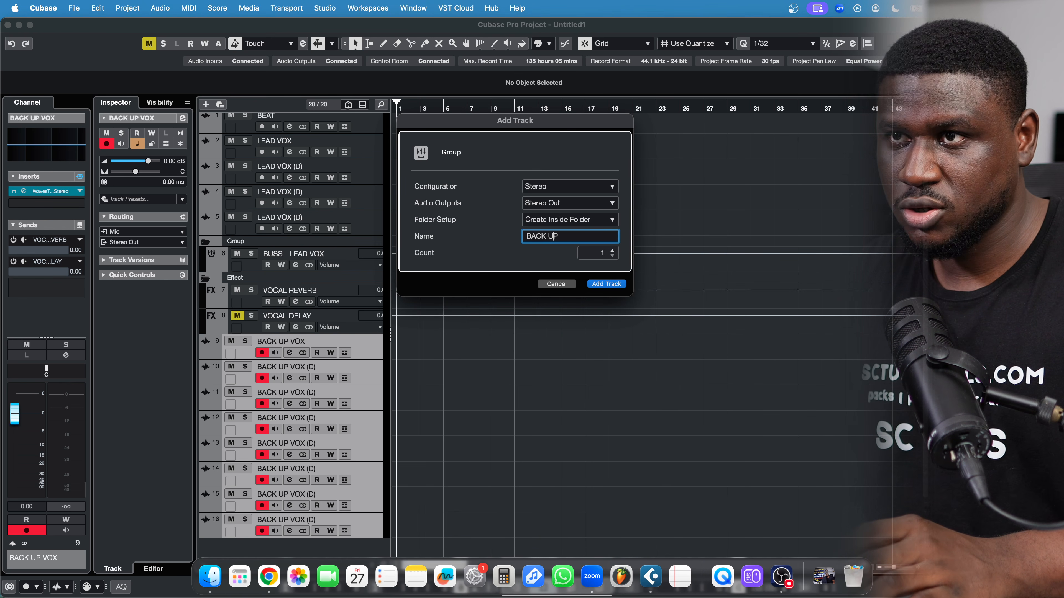
{"action": "type", "text": "BUSS -"}
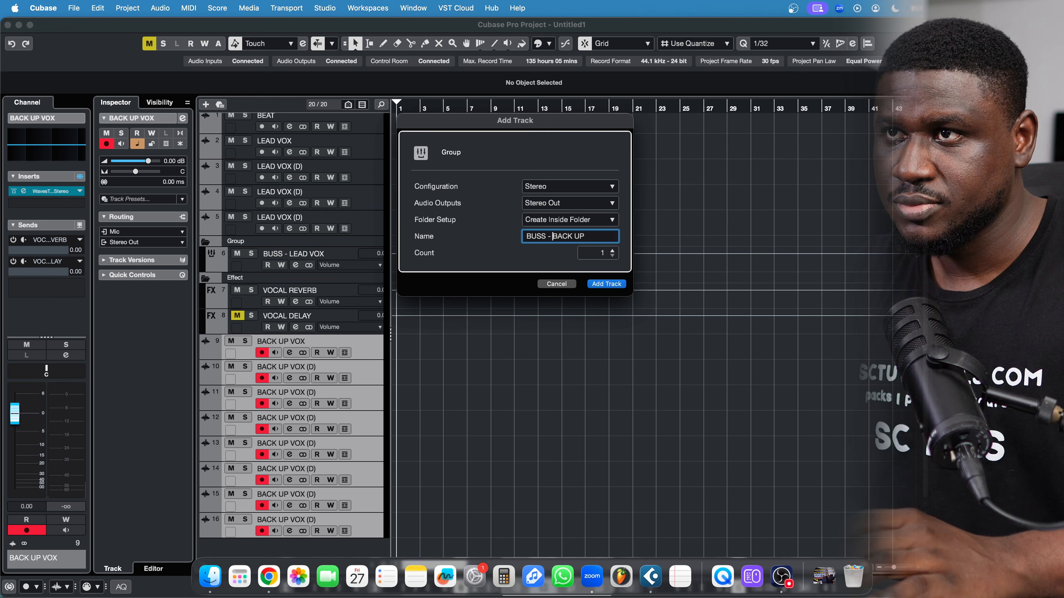
{"action": "left_click", "coordinate": [610, 285]}
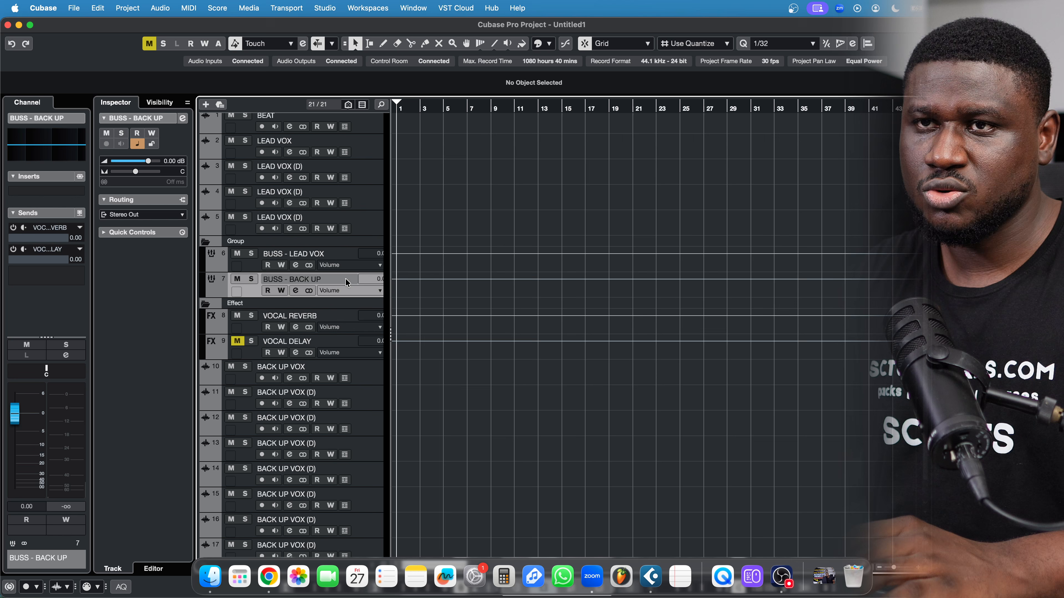
Move BUSS - BACK UP below the last backup track and test its mute and solo
{"action": "left_click_drag", "start_coordinate": [345, 278], "coordinate": [302, 526]}
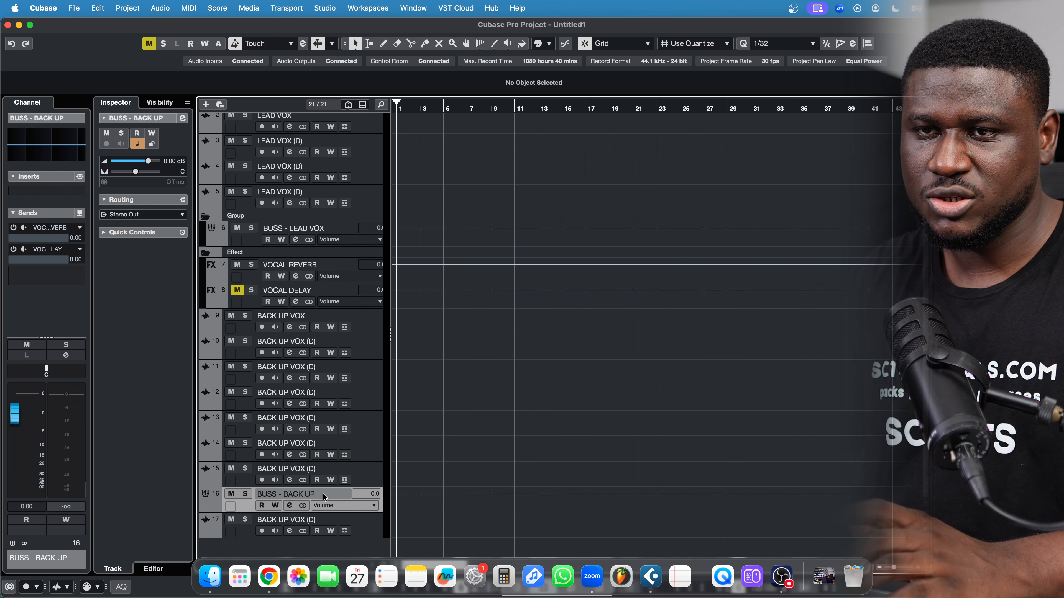
{"action": "left_click_drag", "start_coordinate": [323, 492], "coordinate": [322, 550]}
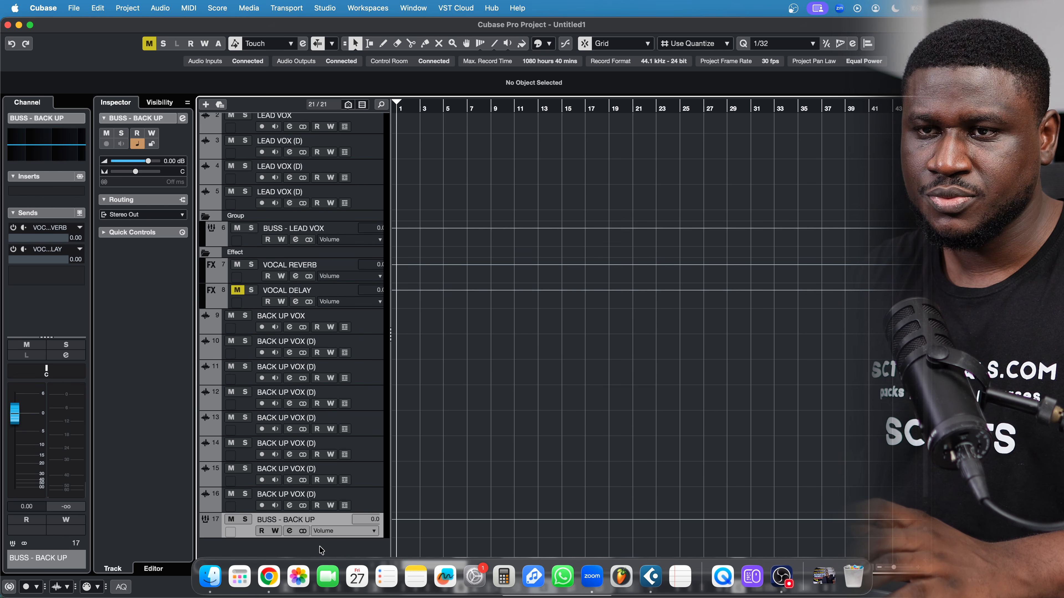
{"action": "left_click", "coordinate": [231, 520]}
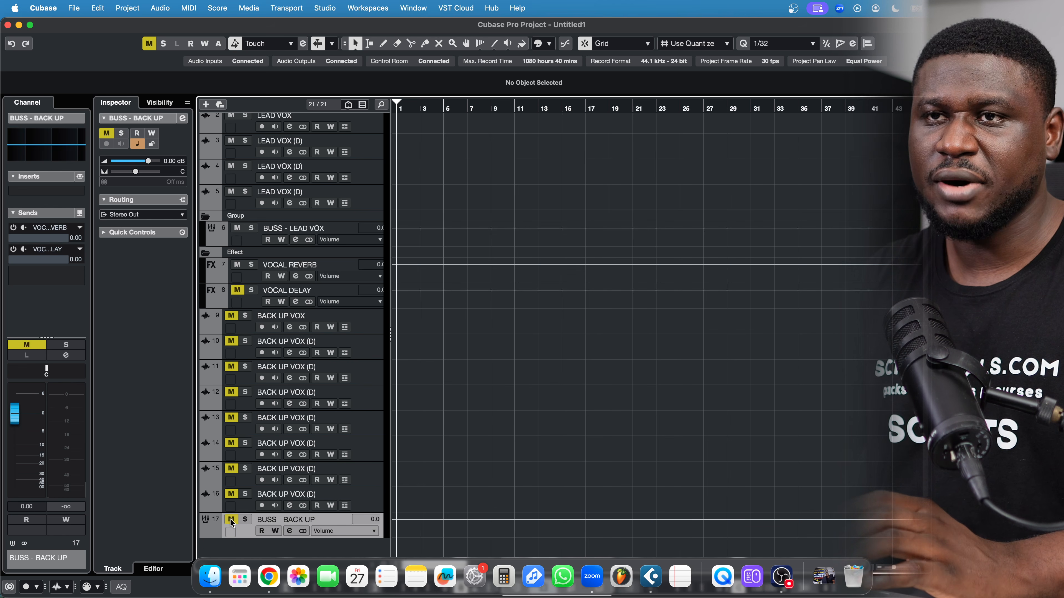
{"action": "left_click", "coordinate": [231, 520]}
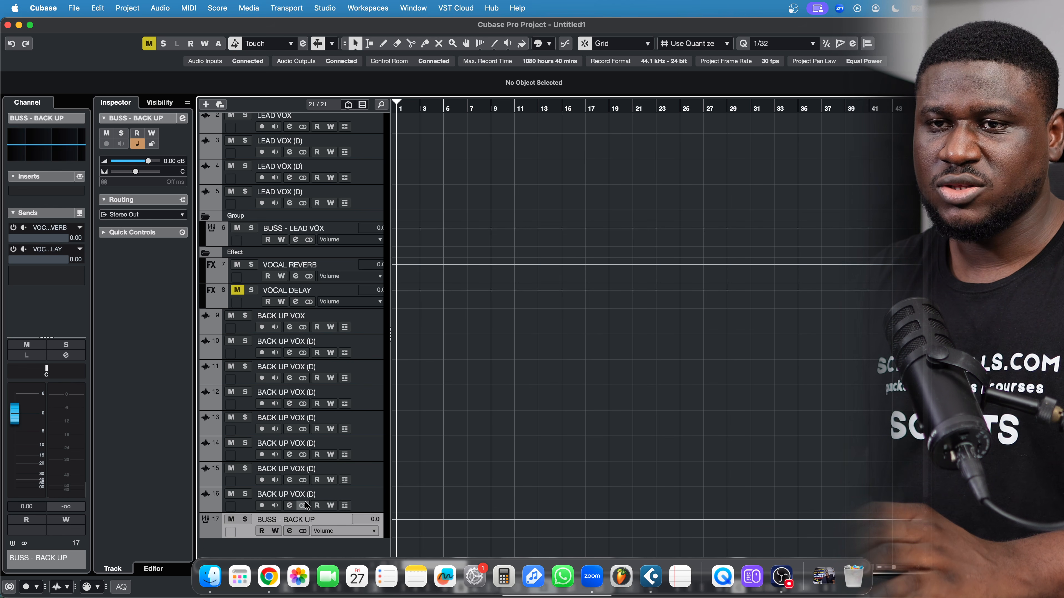
{"action": "left_click", "coordinate": [245, 519]}
{"action": "left_click", "coordinate": [244, 519]}
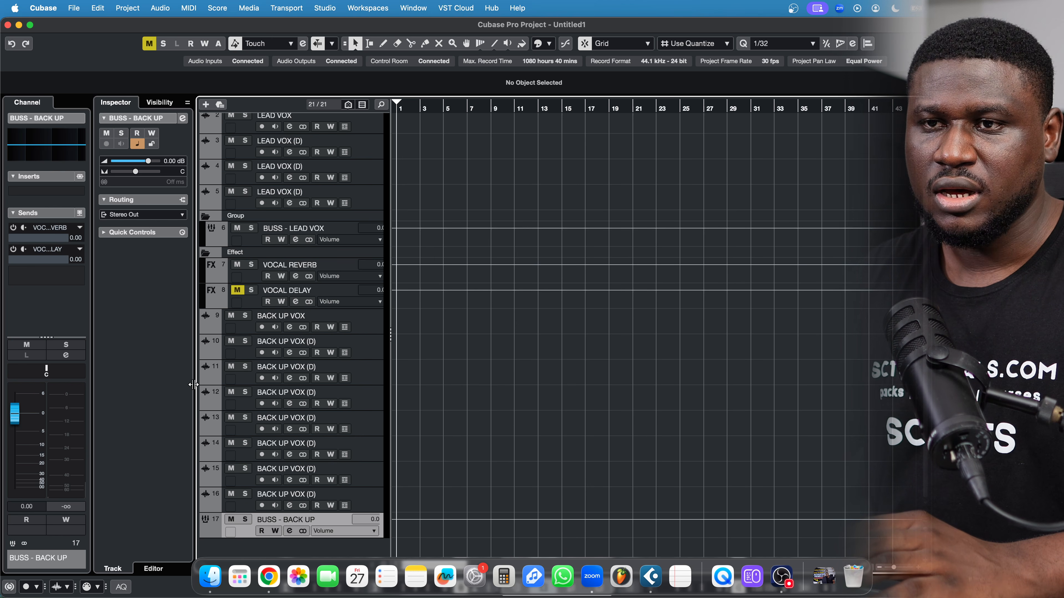
Insert RX 10 Voice De-noise in the first slot of BUSS - BACK UP
{"action": "left_click", "coordinate": [47, 192]}
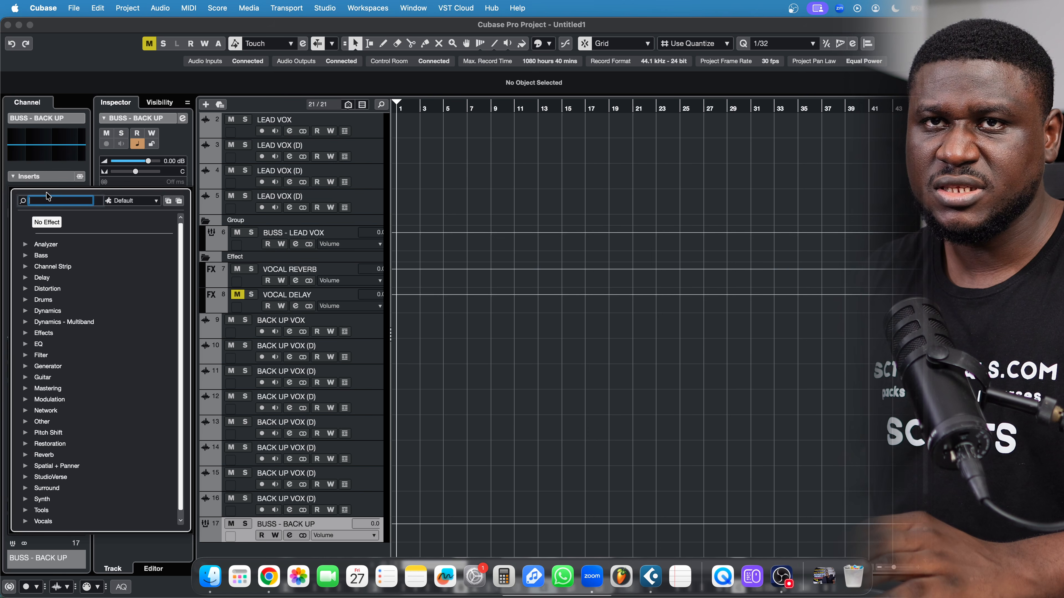
{"action": "type", "text": "RX VO"}
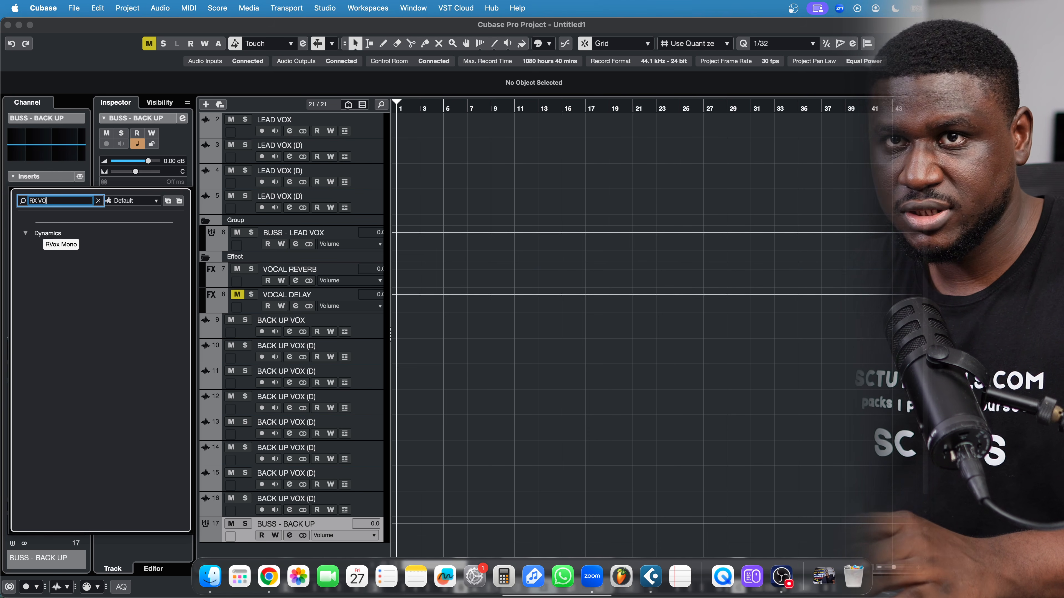
{"action": "key", "text": "Return"}
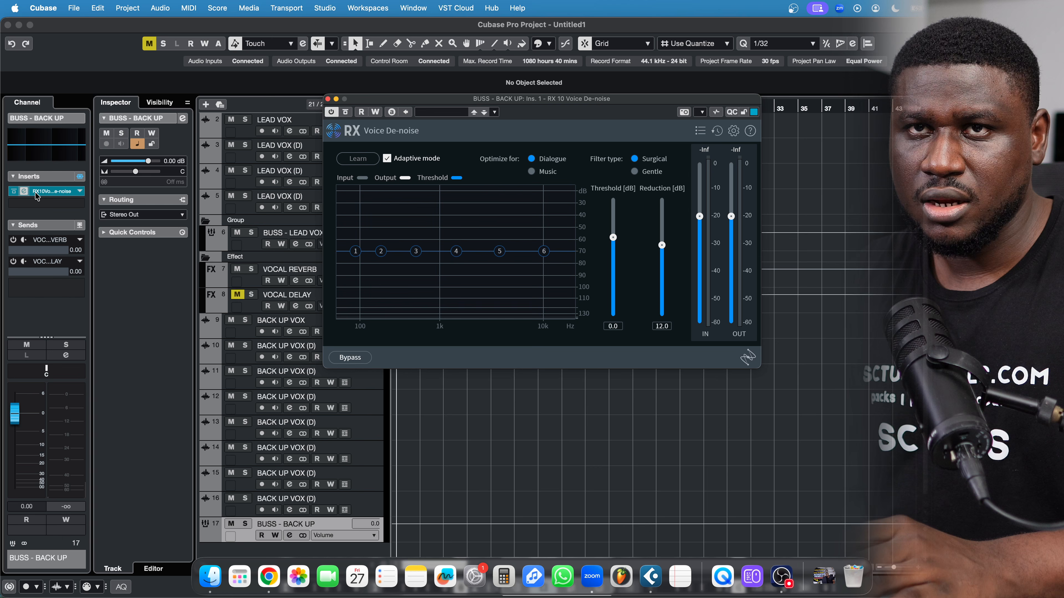
Add a Compressor as insert 2 with its threshold lowered to -35.6 dB
{"action": "left_click", "coordinate": [36, 203]}
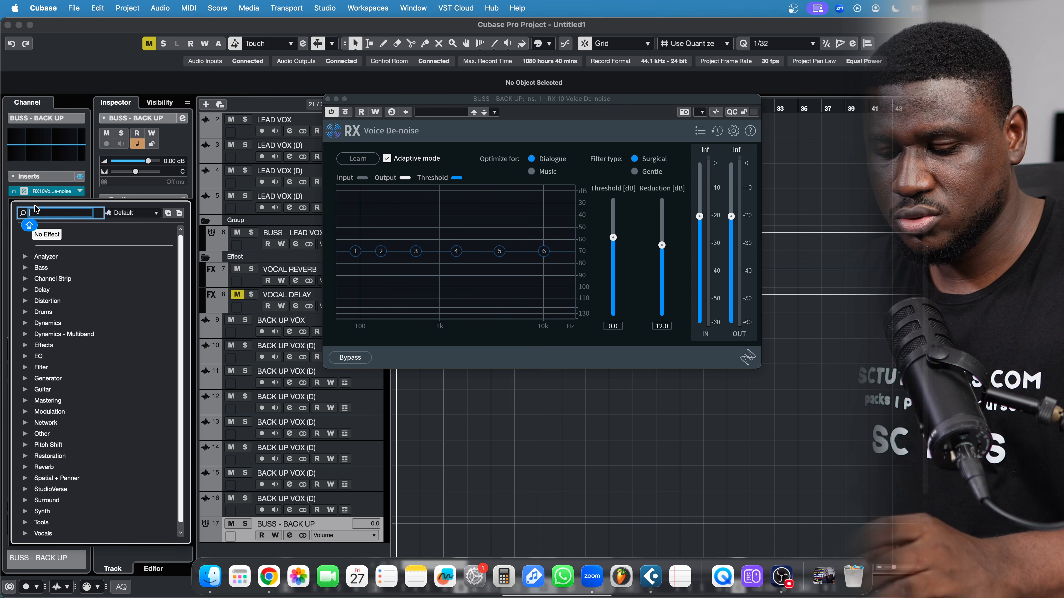
{"action": "type", "text": "COMPRE"}
{"action": "key", "text": "Return"}
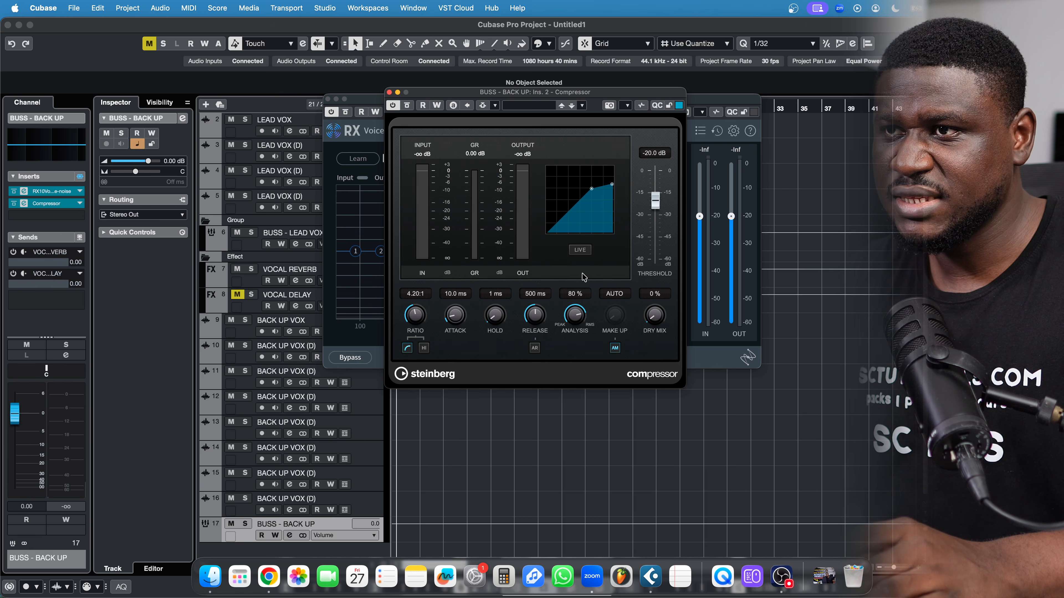
{"action": "left_click_drag", "start_coordinate": [662, 205], "coordinate": [661, 226]}
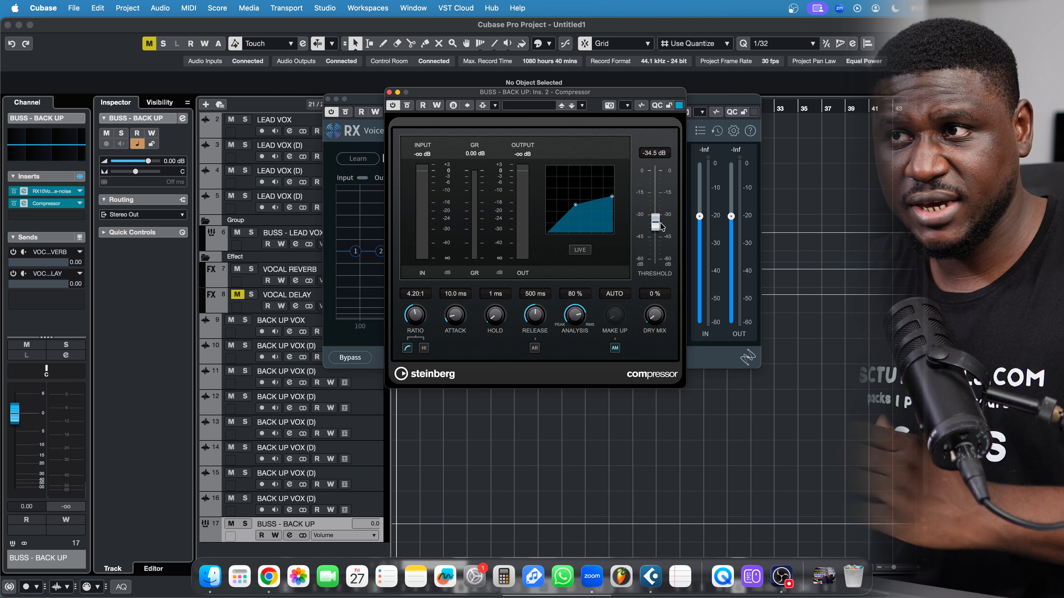
{"action": "left_click_drag", "start_coordinate": [661, 226], "coordinate": [661, 229]}
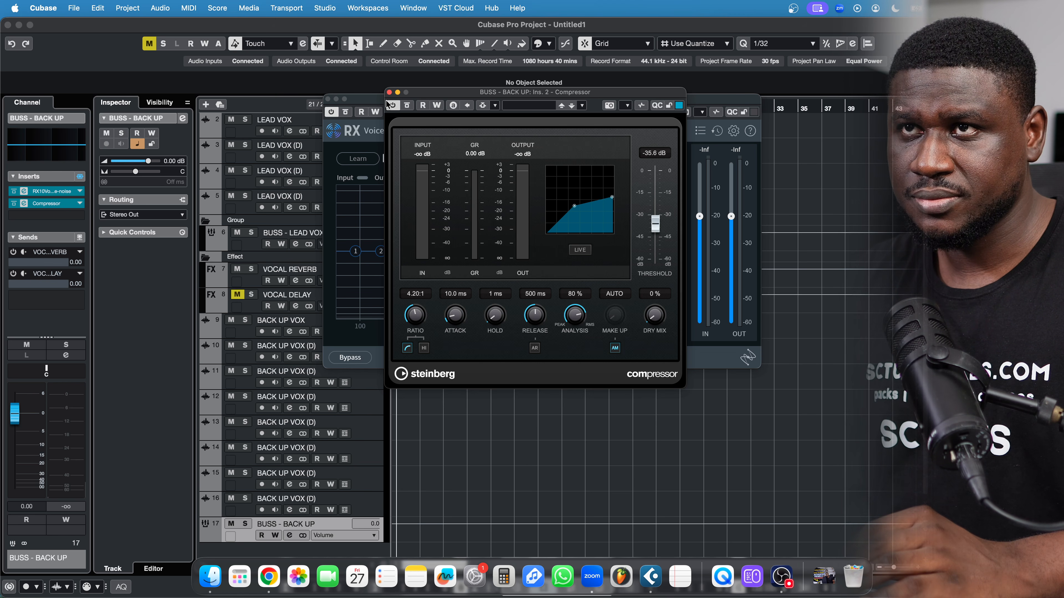
{"action": "left_click", "coordinate": [388, 91]}
Add GEQ-30 as insert 3 with the 25–100 Hz bands cut to -12 dB
{"action": "left_click", "coordinate": [58, 204]}
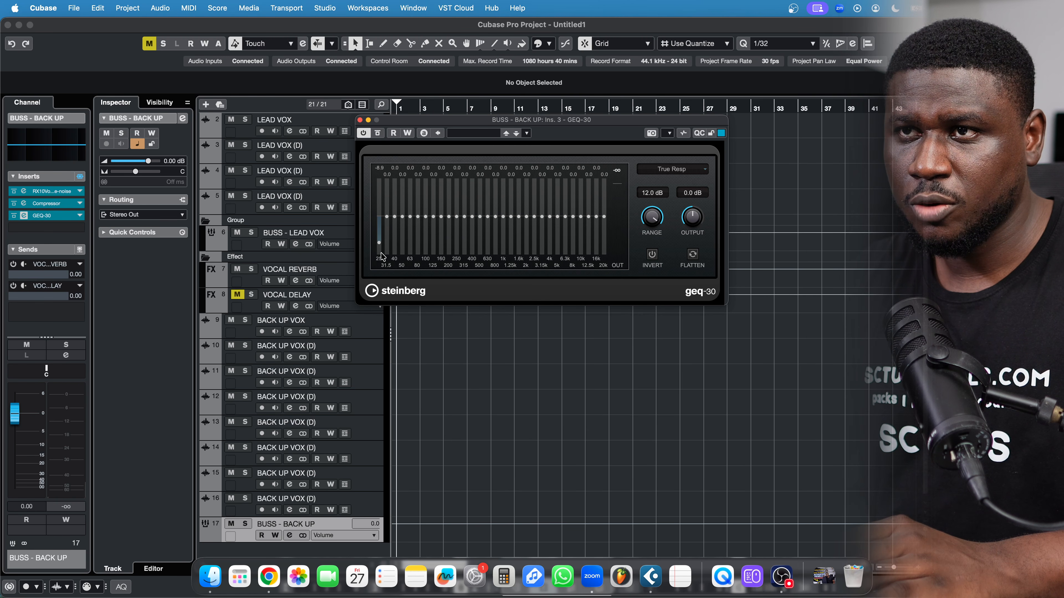
{"action": "mouse_move", "coordinate": [381, 256]}
{"action": "left_mouse_down"}
{"action": "mouse_move", "coordinate": [426, 256]}
{"action": "mouse_move", "coordinate": [433, 232]}
{"action": "left_mouse_up"}
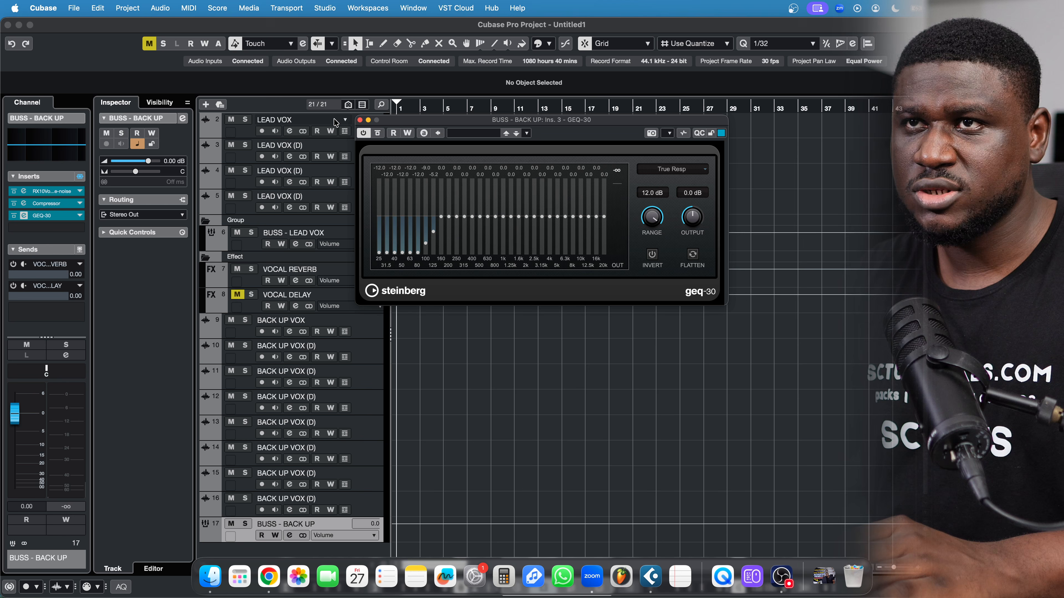
{"action": "left_click", "coordinate": [360, 120]}
{"action": "scroll", "coordinate": [344, 478], "scroll_direction": "down", "scroll_amount": 1}
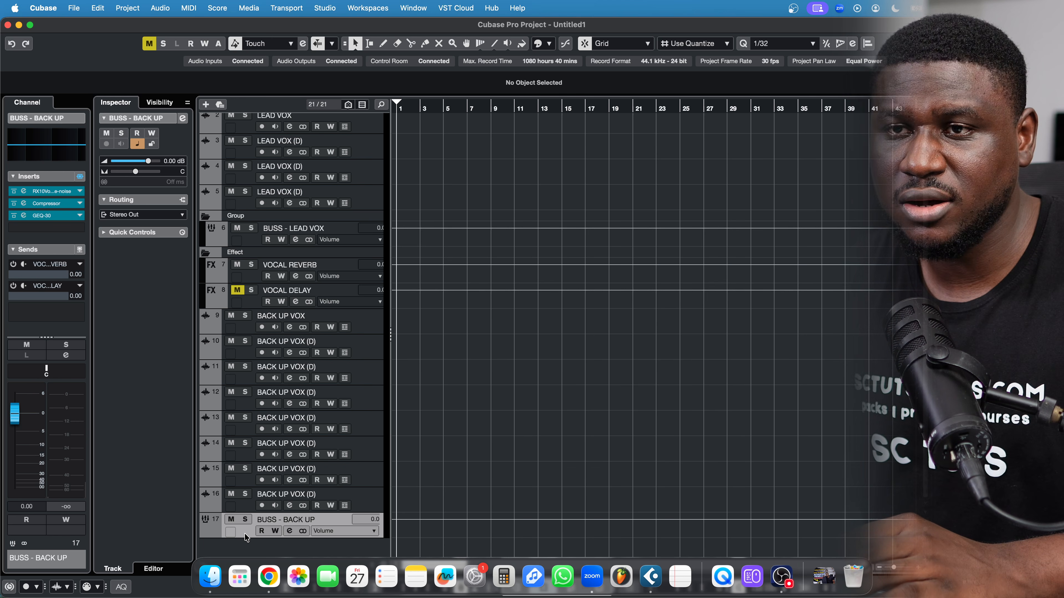
Enable the VOCAL REVERB send at about -4.64 dB, leaving the VOCAL DELAY send off
{"action": "left_click", "coordinate": [13, 265]}
{"action": "left_click_drag", "start_coordinate": [66, 279], "coordinate": [41, 285]}
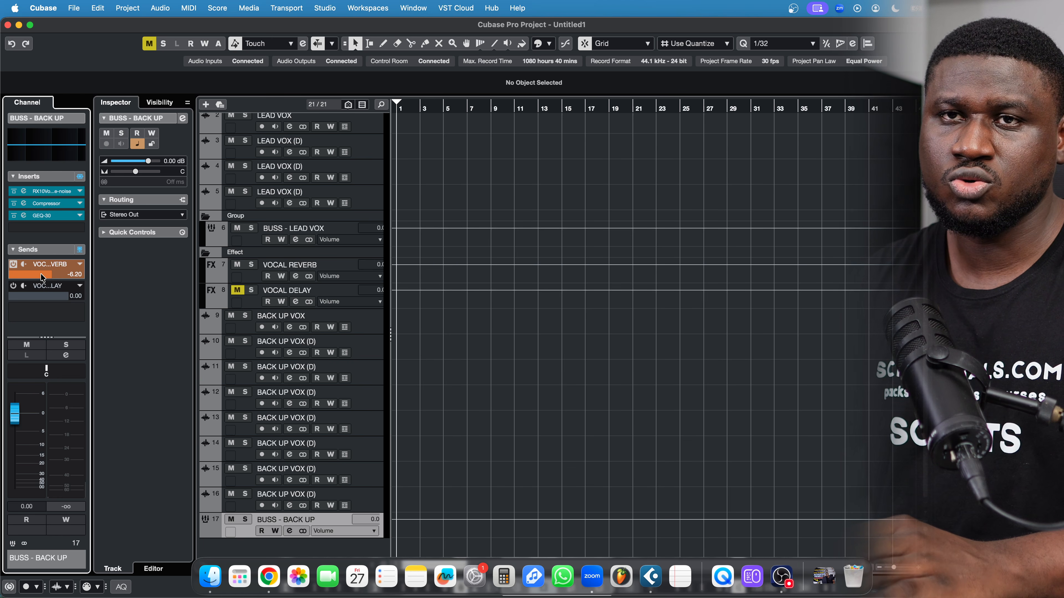
{"action": "scroll", "coordinate": [42, 275], "scroll_direction": "down", "scroll_amount": 1}
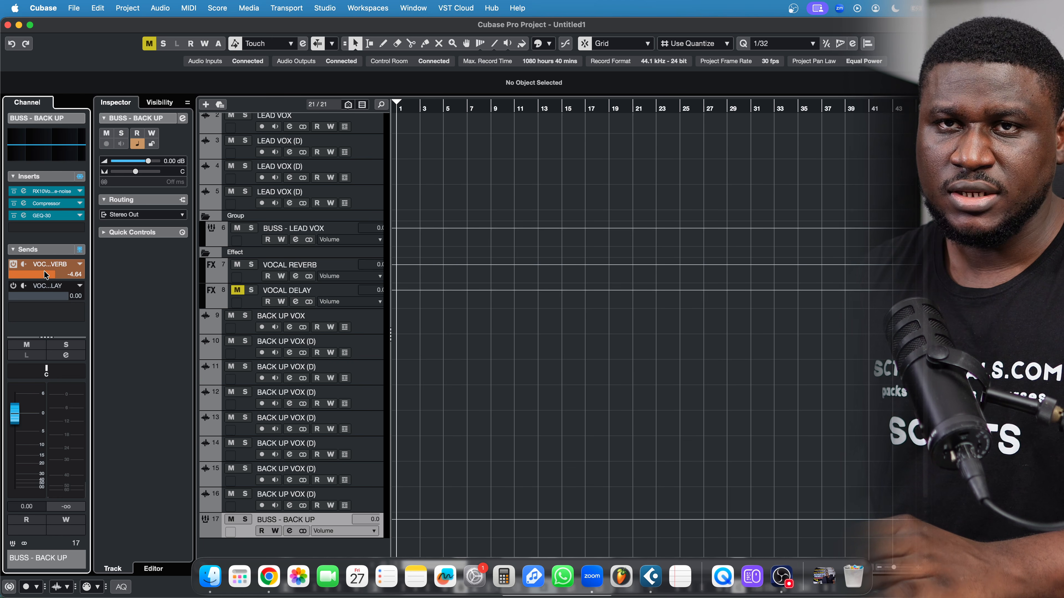
{"action": "left_click", "coordinate": [13, 286]}
{"action": "left_click", "coordinate": [13, 286]}
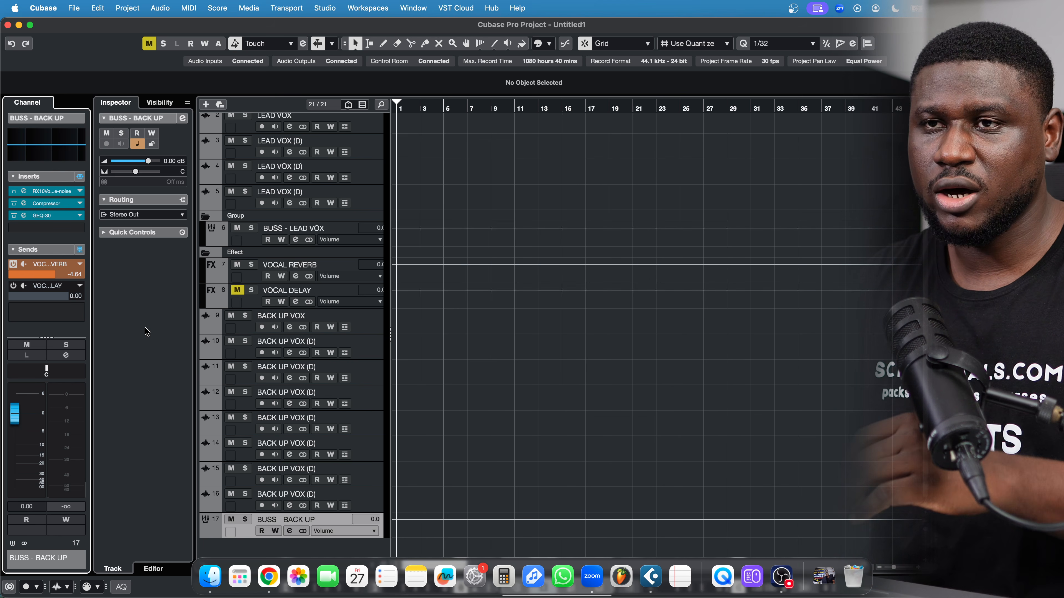
Step through backup vocal tracks 10 to 13, then select the BEAT track
{"action": "left_click", "coordinate": [369, 343]}
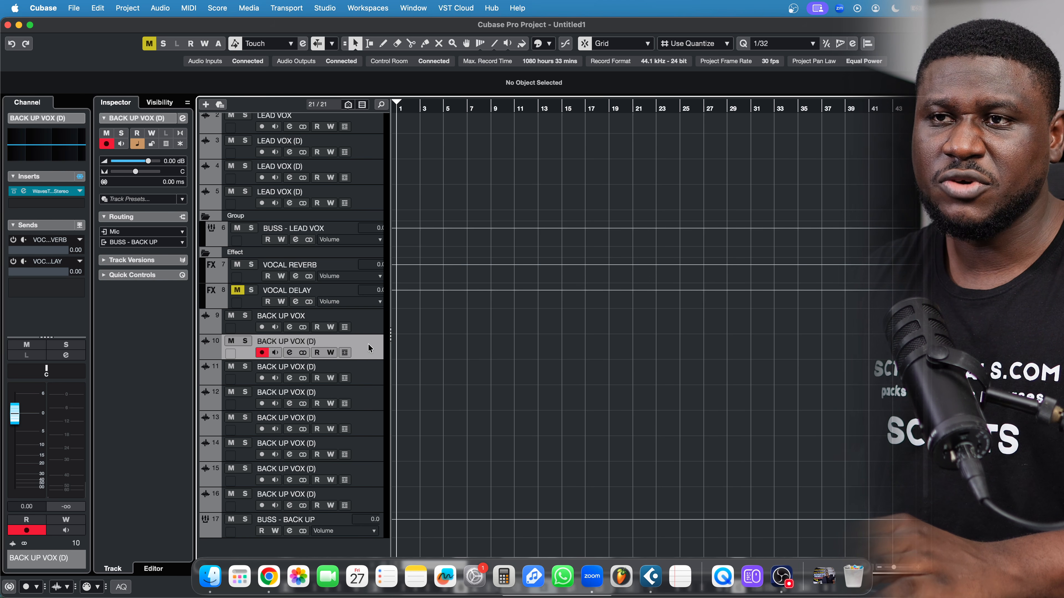
{"action": "left_click", "coordinate": [366, 371]}
{"action": "left_click", "coordinate": [365, 394]}
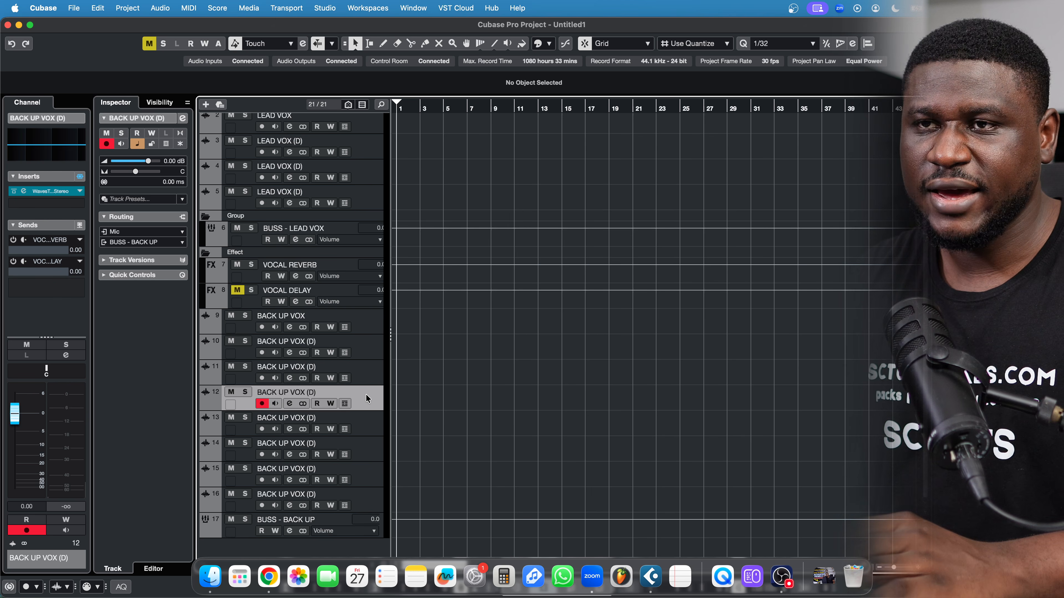
{"action": "left_click", "coordinate": [368, 420]}
{"action": "scroll", "coordinate": [369, 420], "scroll_direction": "up", "scroll_amount": 2}
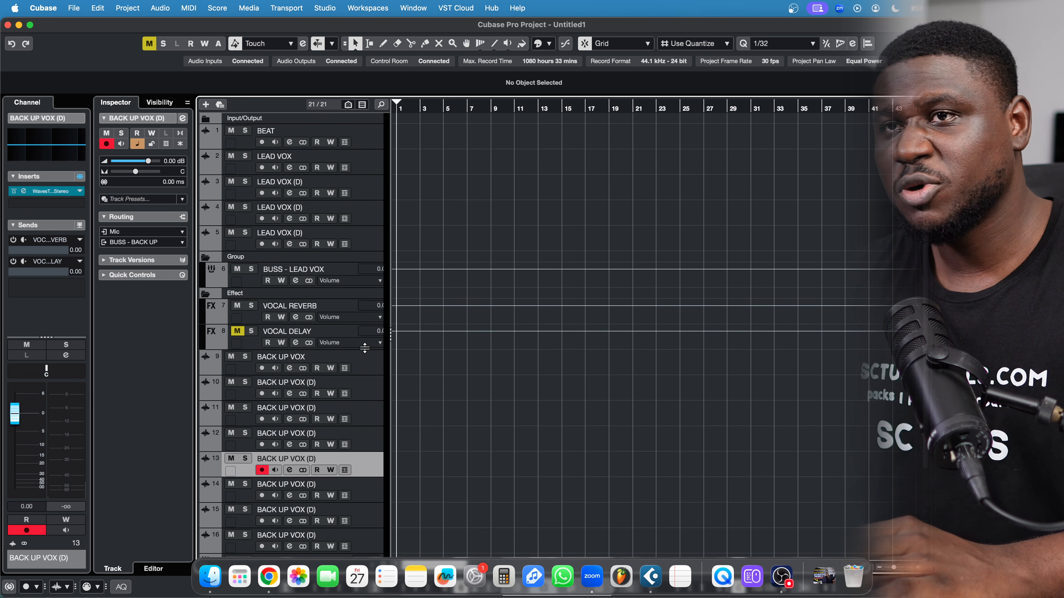
{"action": "left_click", "coordinate": [369, 145]}
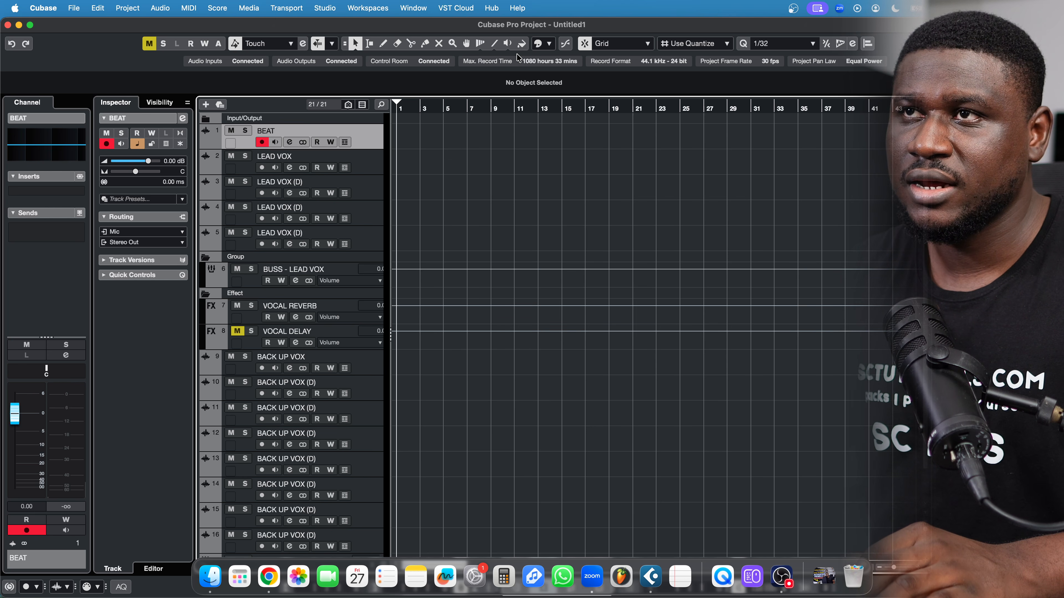
Colour the BEAT track orange and the four LEAD VOX tracks light blue
{"action": "left_click", "coordinate": [538, 43]}
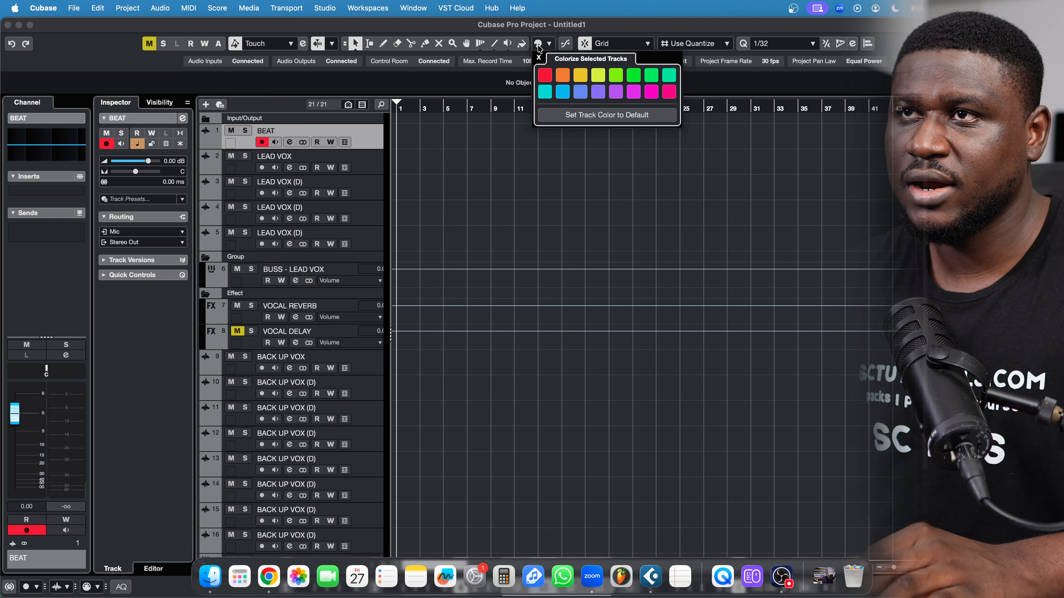
{"action": "left_click", "coordinate": [561, 76]}
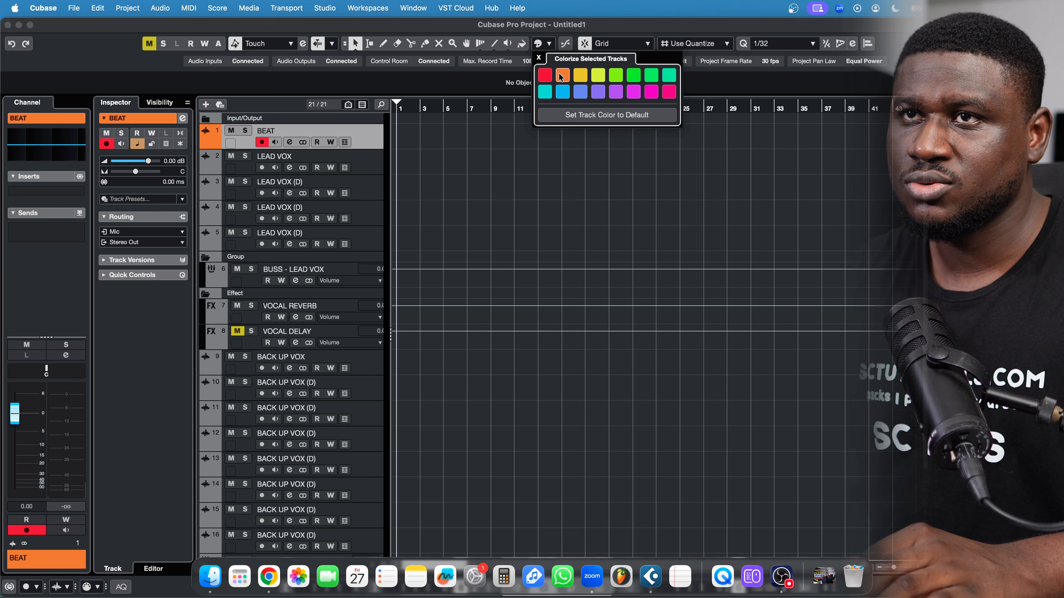
{"action": "left_click", "coordinate": [352, 161]}
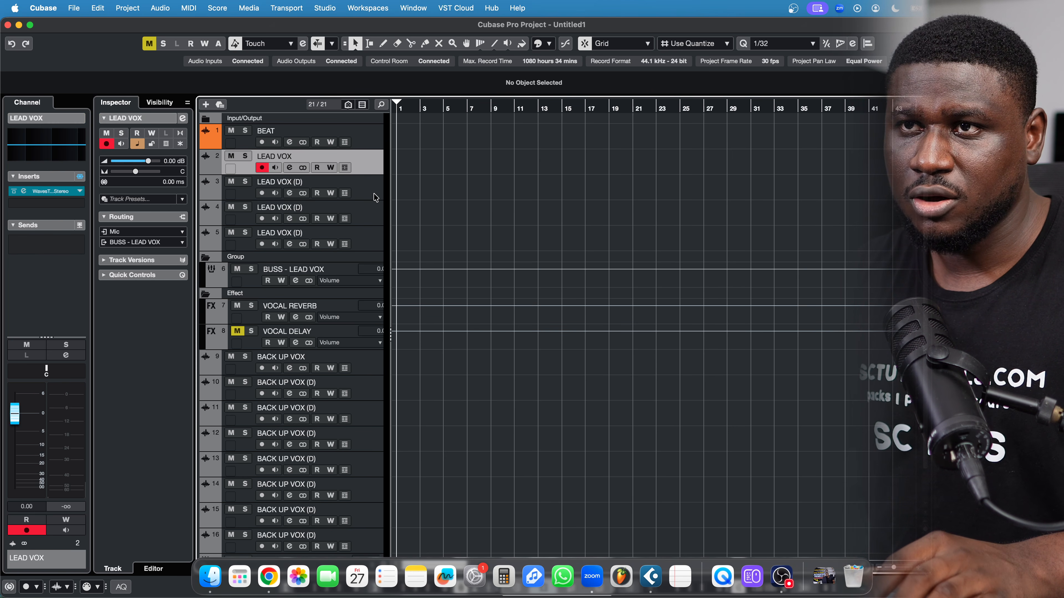
{"action": "left_click", "coordinate": [374, 247], "text": "shift"}
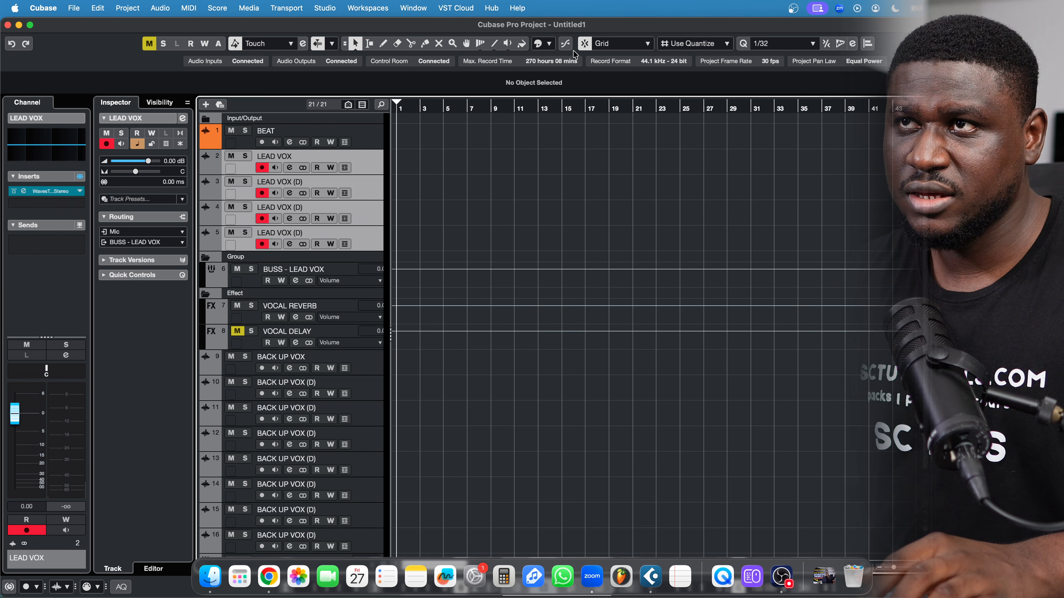
{"action": "left_click", "coordinate": [549, 44]}
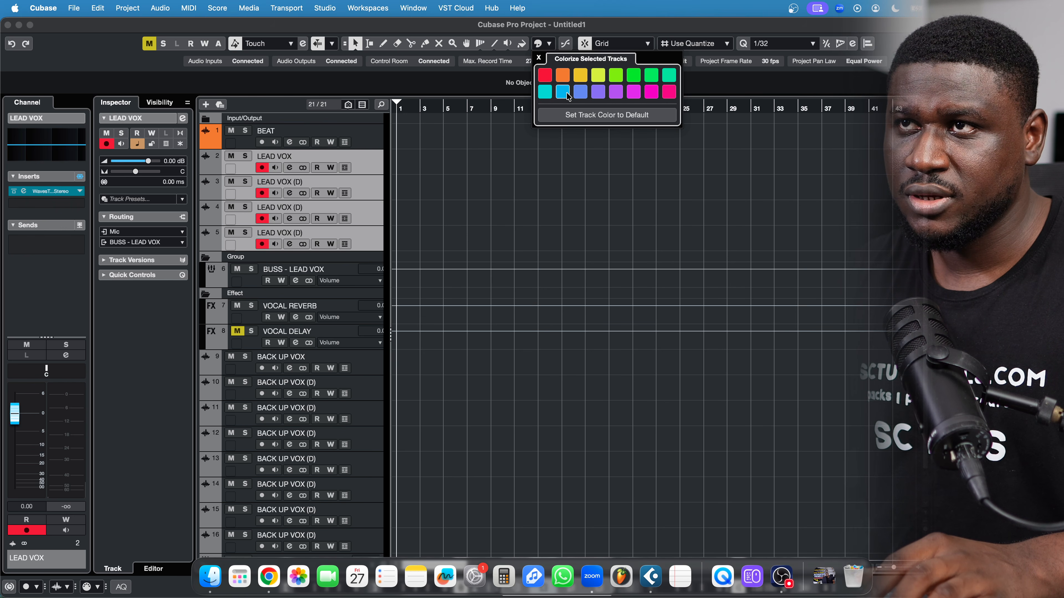
{"action": "left_click", "coordinate": [567, 94]}
Colour the BUSS - LEAD VOX group track a darker blue
{"action": "left_click", "coordinate": [372, 258]}
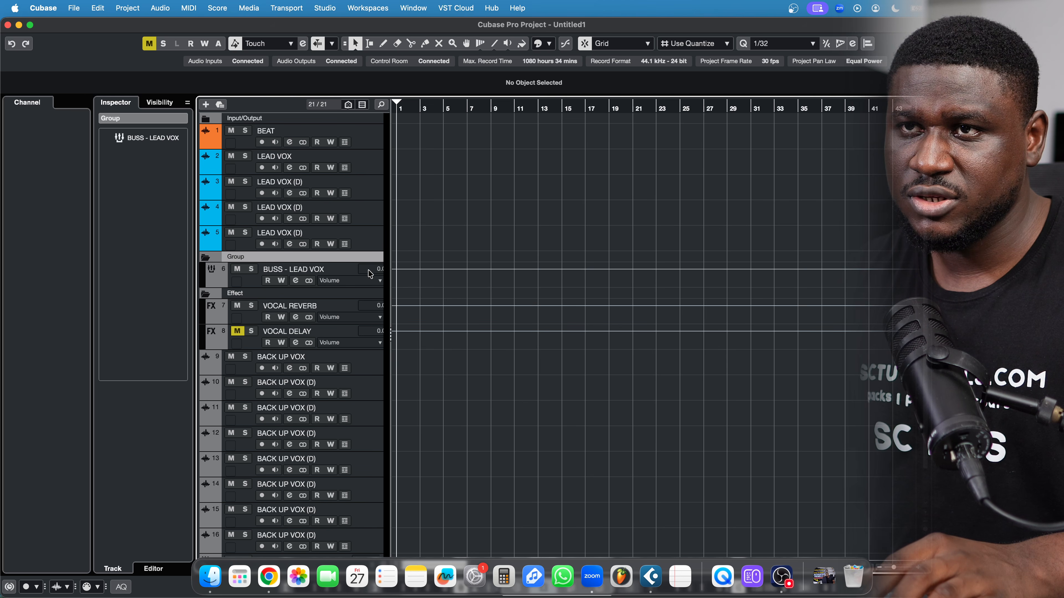
{"action": "left_click", "coordinate": [364, 281]}
{"action": "left_click", "coordinate": [549, 44]}
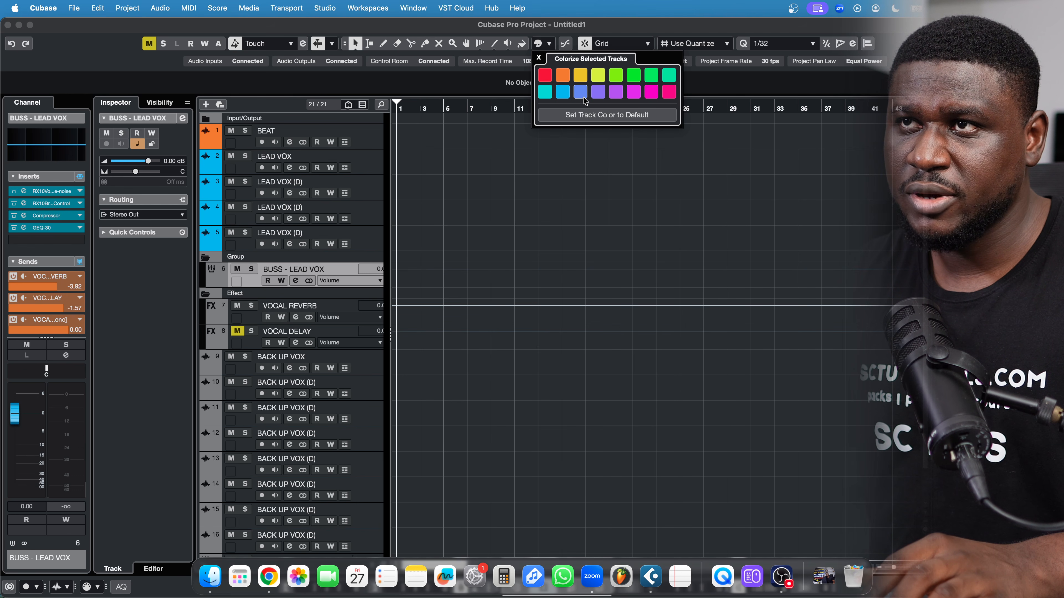
{"action": "left_click", "coordinate": [583, 98]}
{"action": "left_click", "coordinate": [491, 196]}
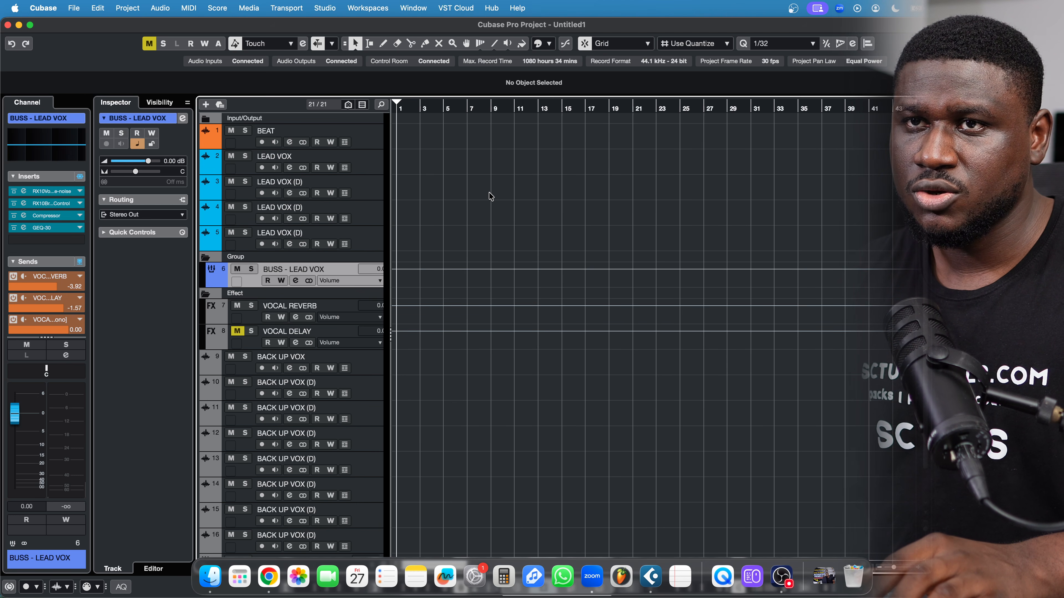
Colour backing vocal tracks 9–16 and the BUSS - BACK UP track green
{"action": "scroll", "coordinate": [371, 326], "scroll_direction": "down", "scroll_amount": 3}
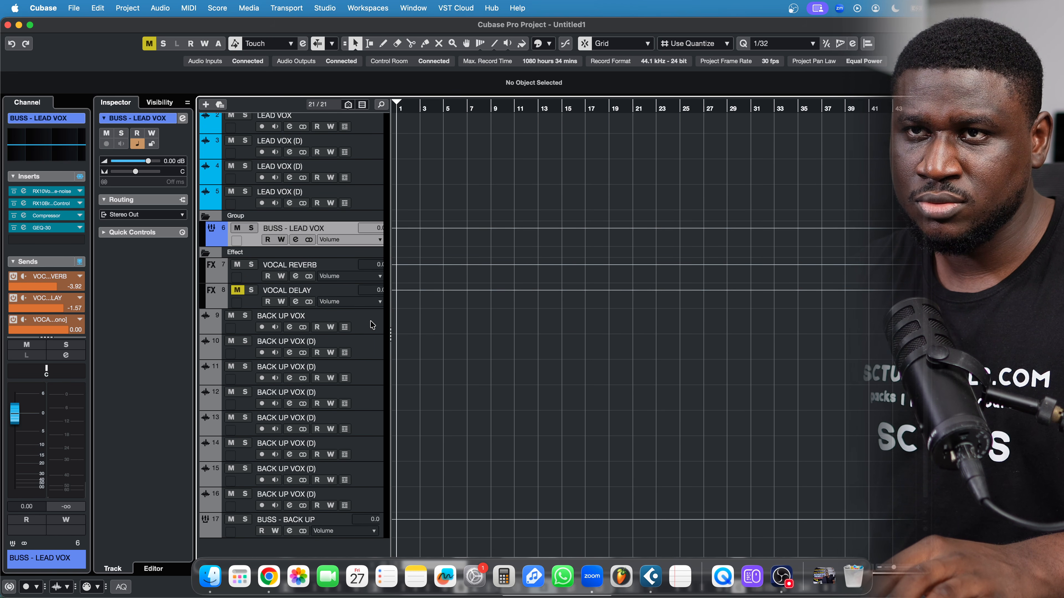
{"action": "left_click", "coordinate": [370, 325]}
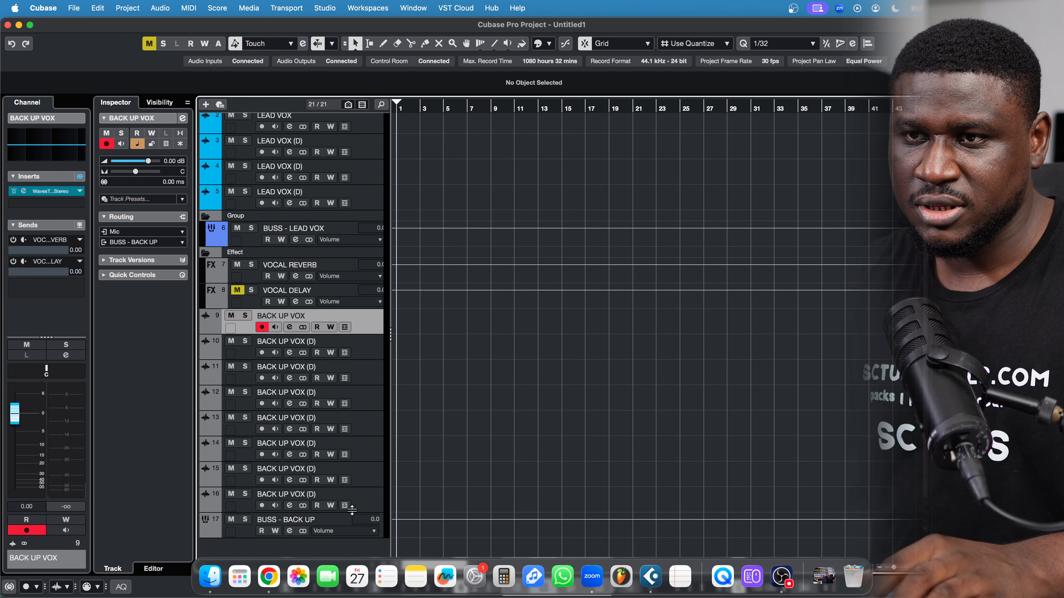
{"action": "left_click", "coordinate": [367, 507], "text": "shift"}
{"action": "left_click", "coordinate": [548, 43]}
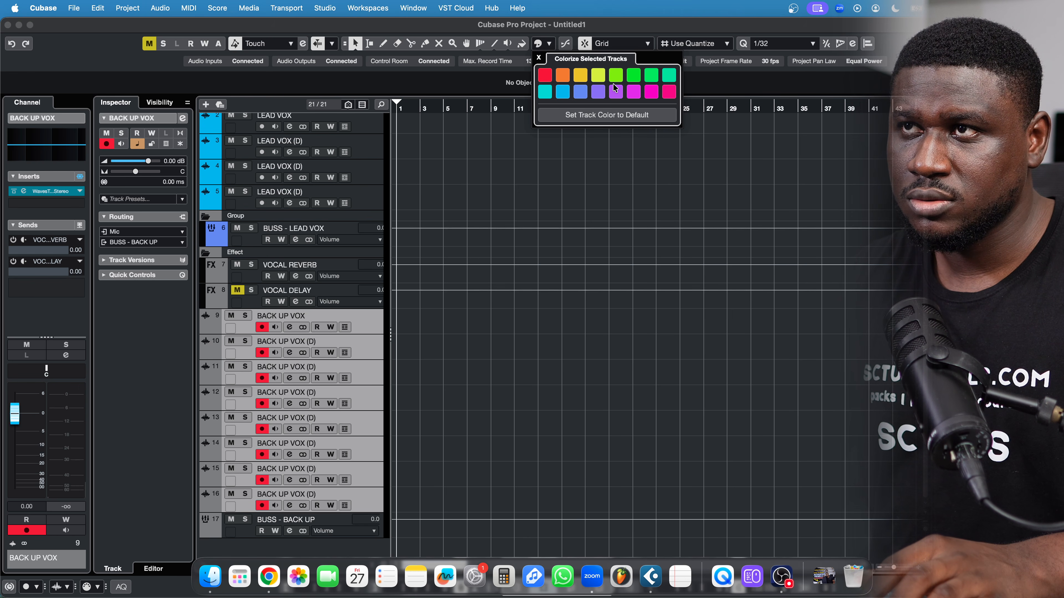
{"action": "left_click", "coordinate": [636, 81]}
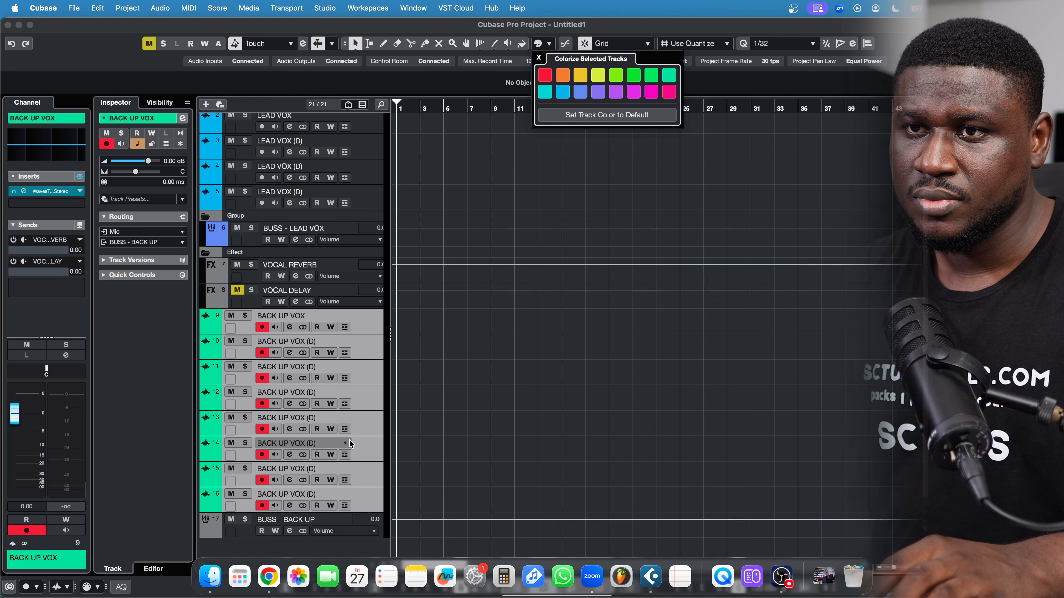
{"action": "left_click", "coordinate": [356, 524]}
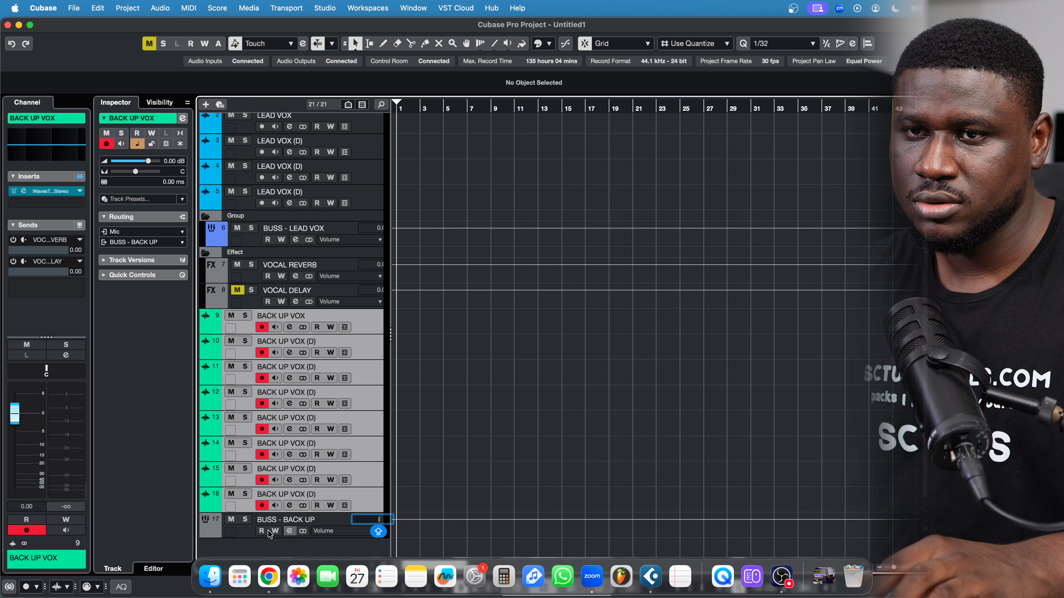
{"action": "left_click", "coordinate": [233, 533]}
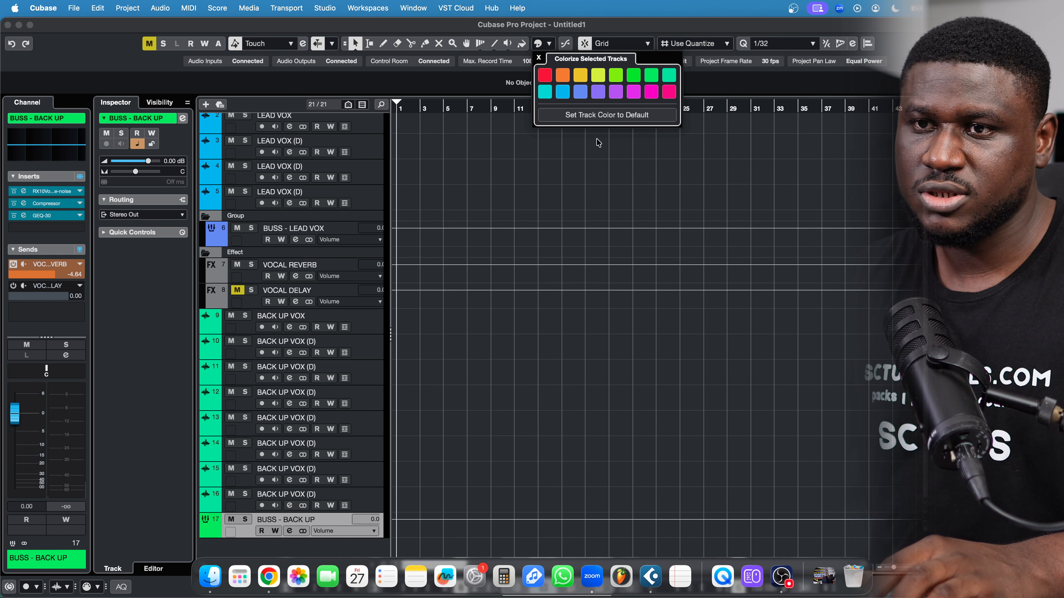
{"action": "left_click", "coordinate": [591, 156]}
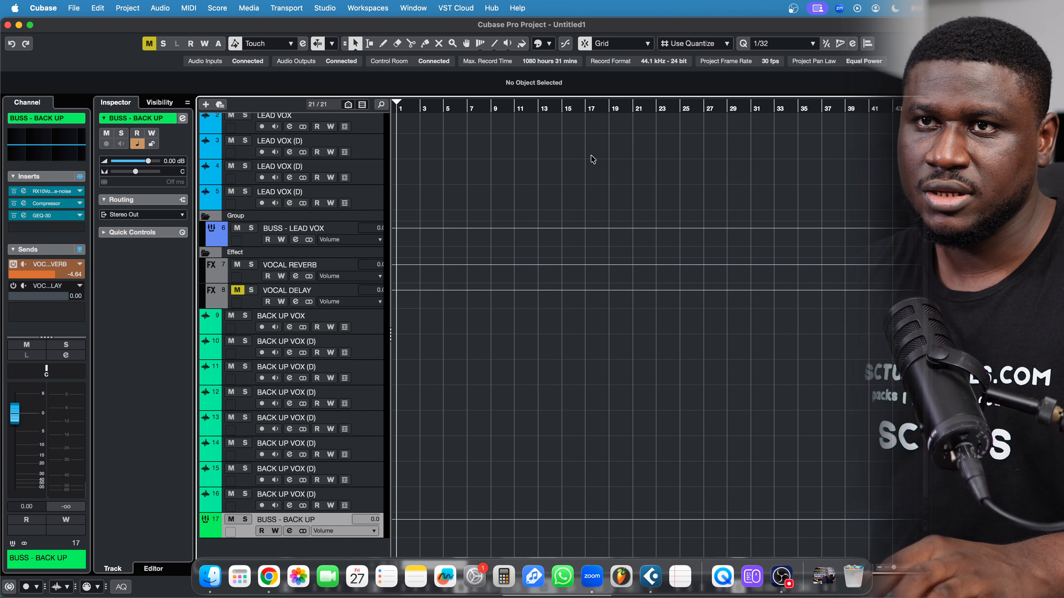
Colour the VOCAL REVERB and VOCAL DELAY FX tracks yellow-green
{"action": "left_click", "coordinate": [241, 275]}
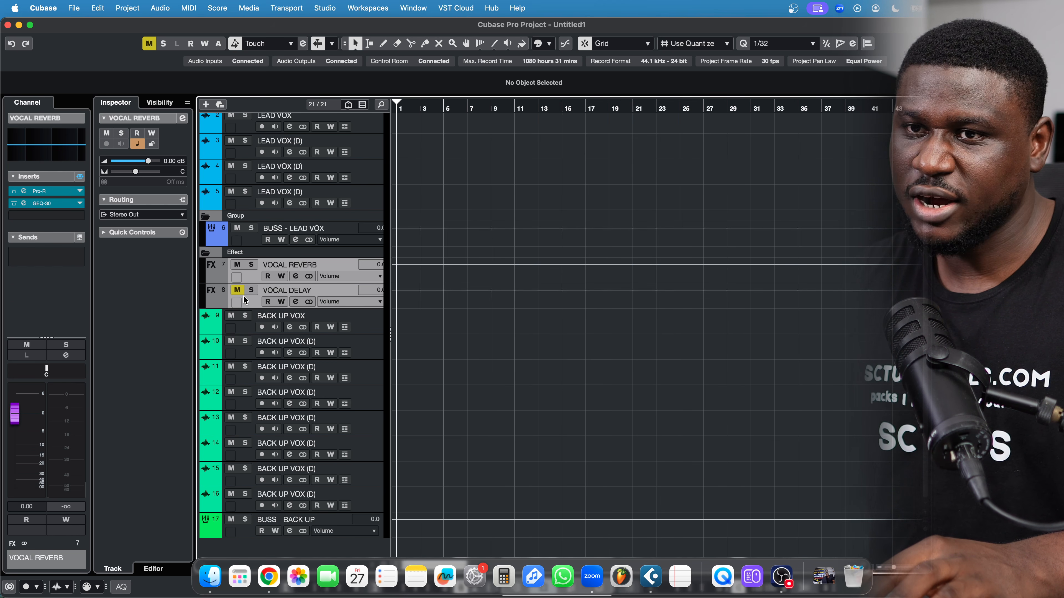
{"action": "left_click", "coordinate": [547, 45]}
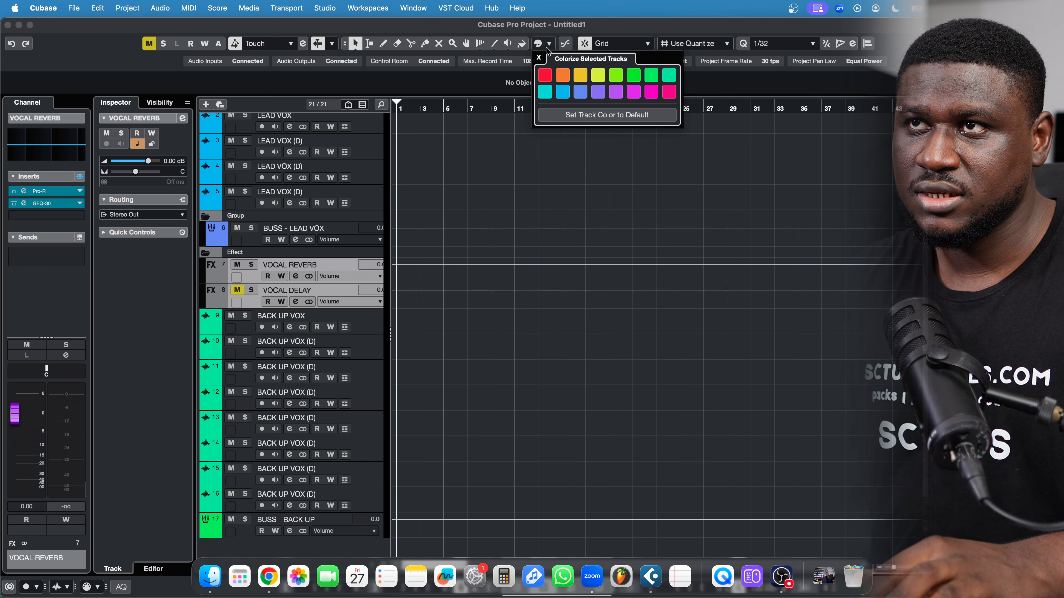
{"action": "left_click", "coordinate": [598, 77]}
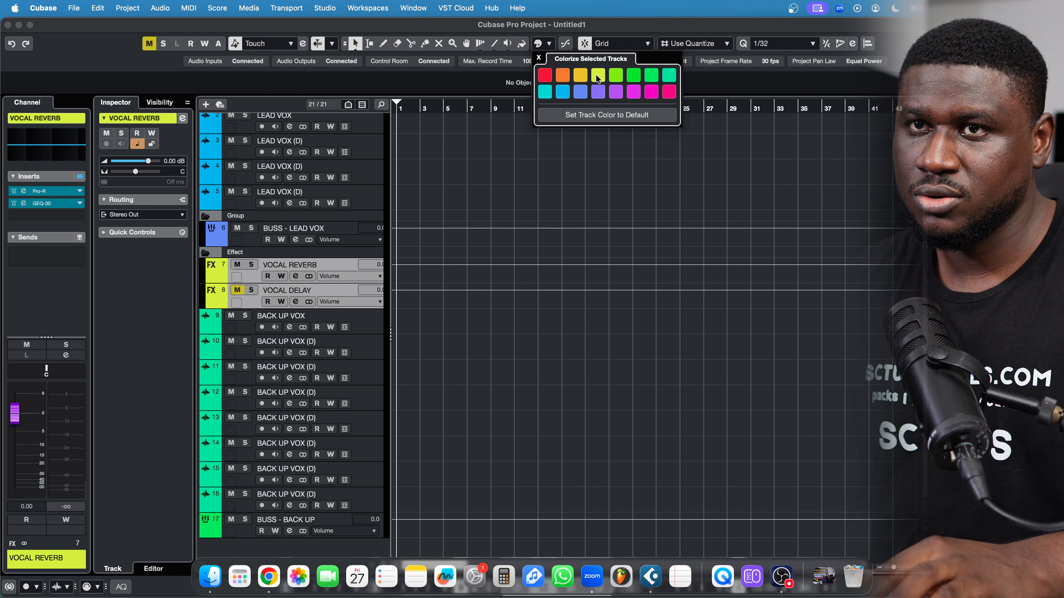
{"action": "scroll", "coordinate": [469, 205], "scroll_direction": "right", "scroll_amount": 2}
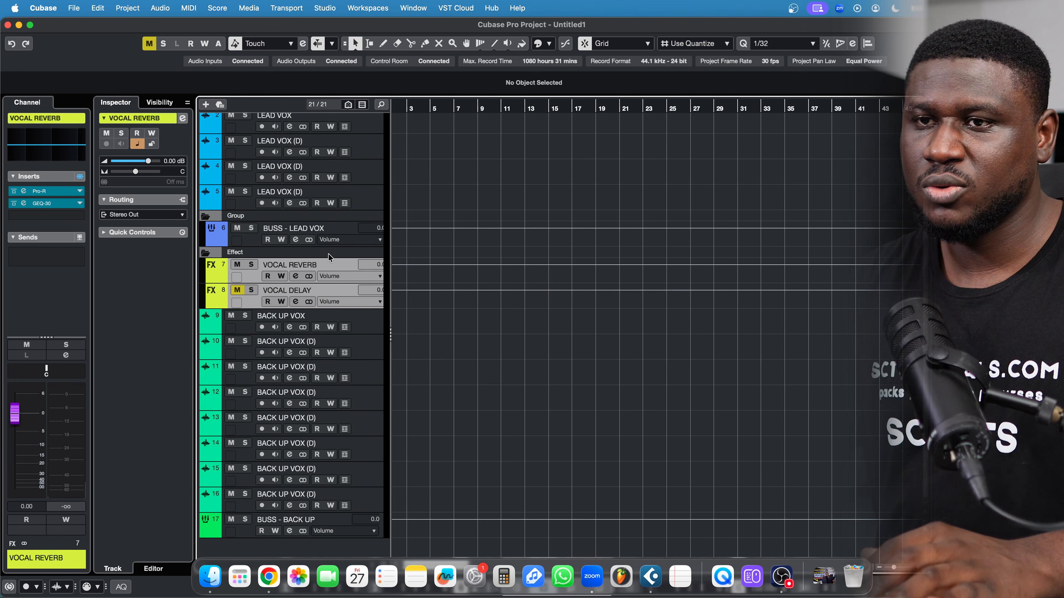
{"action": "scroll", "coordinate": [328, 254], "scroll_direction": "up", "scroll_amount": 2}
{"action": "scroll", "coordinate": [498, 240], "scroll_direction": "left", "scroll_amount": 2}
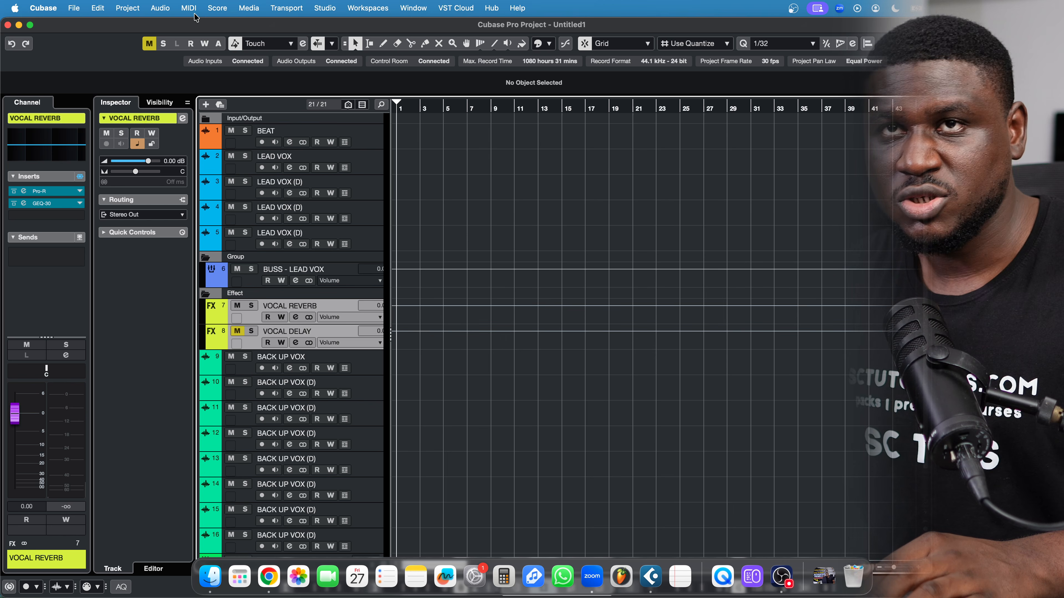
Save as template 'SC.REC TEMPLATE - CUBASE' in the Recording category, overwriting the existing file
{"action": "left_click", "coordinate": [75, 11]}
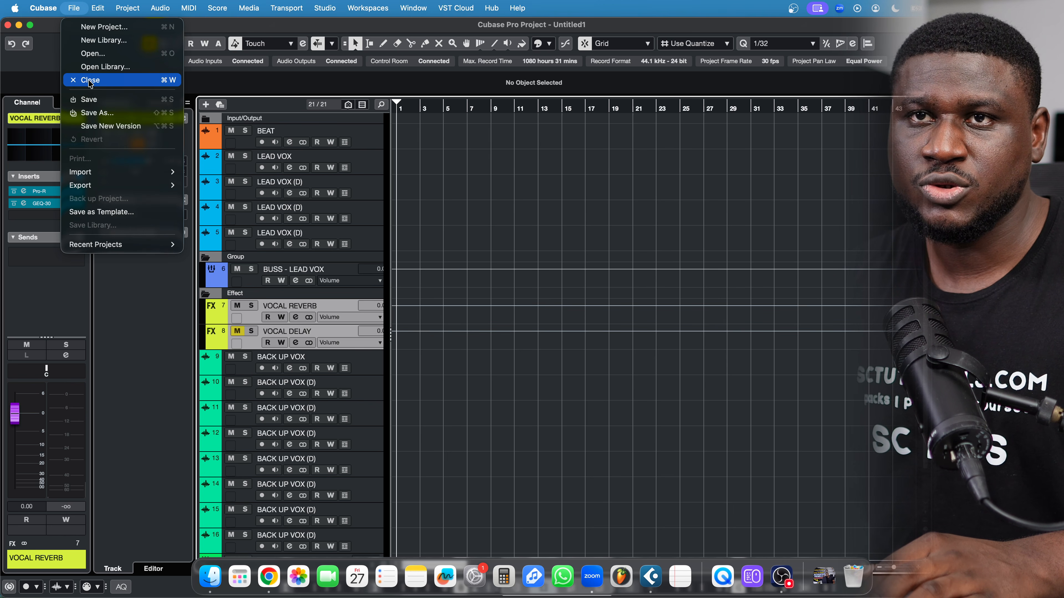
{"action": "left_click", "coordinate": [103, 213]}
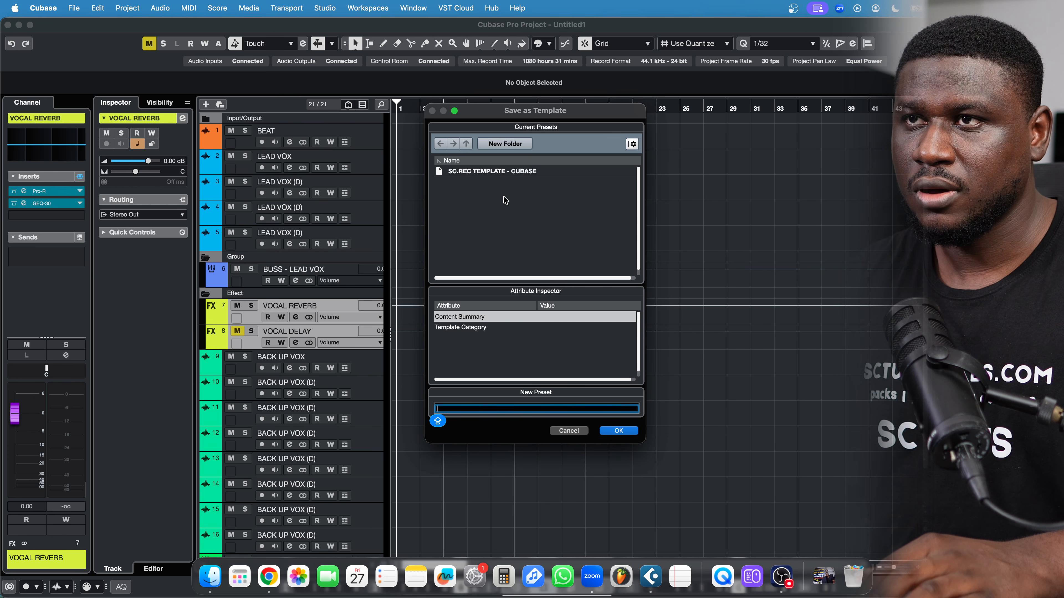
{"action": "left_click", "coordinate": [506, 173]}
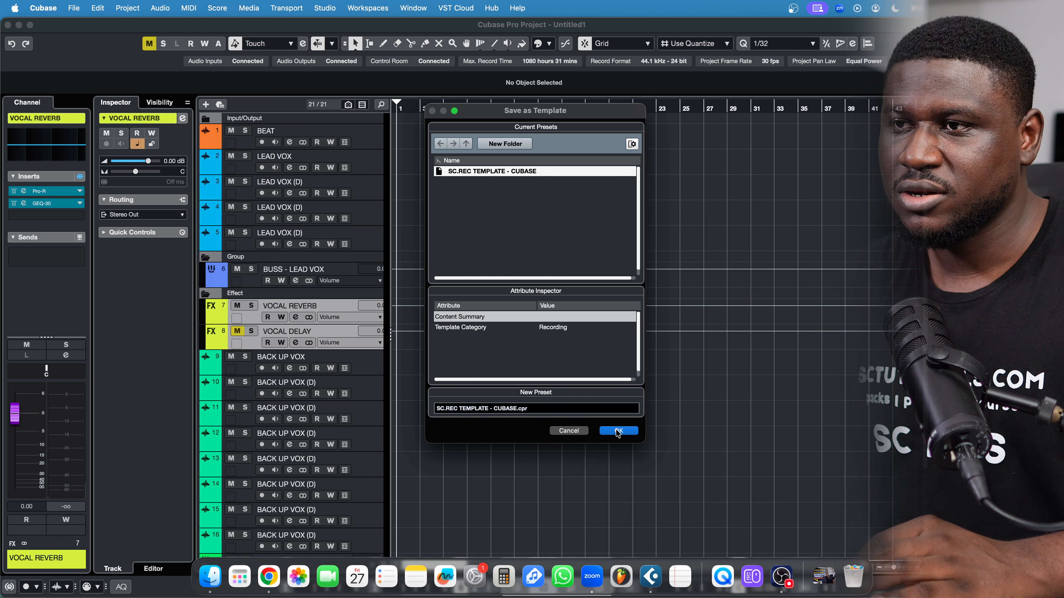
{"action": "left_click", "coordinate": [480, 328]}
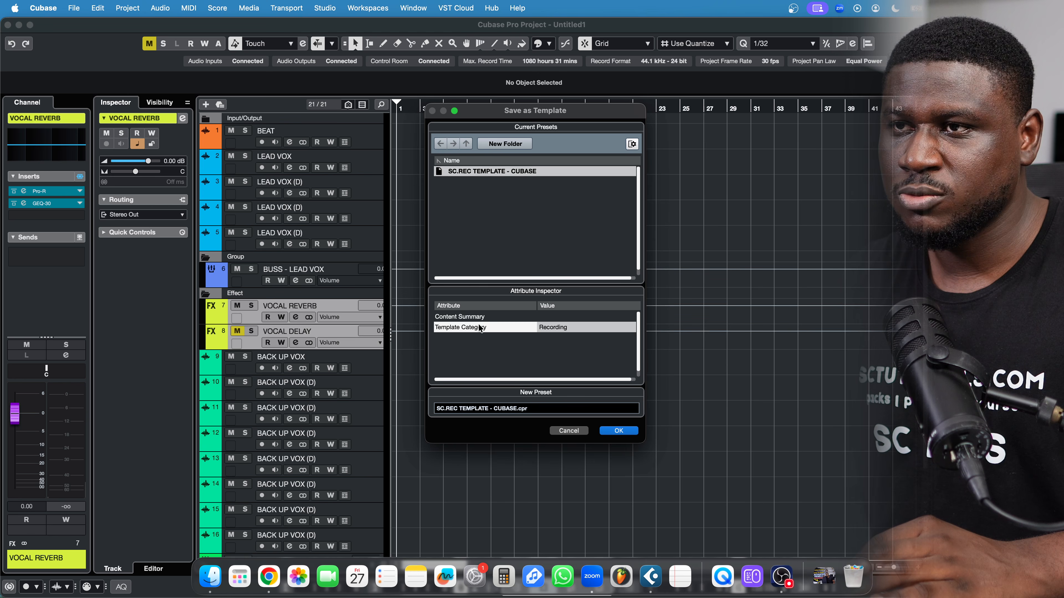
{"action": "left_click", "coordinate": [553, 328]}
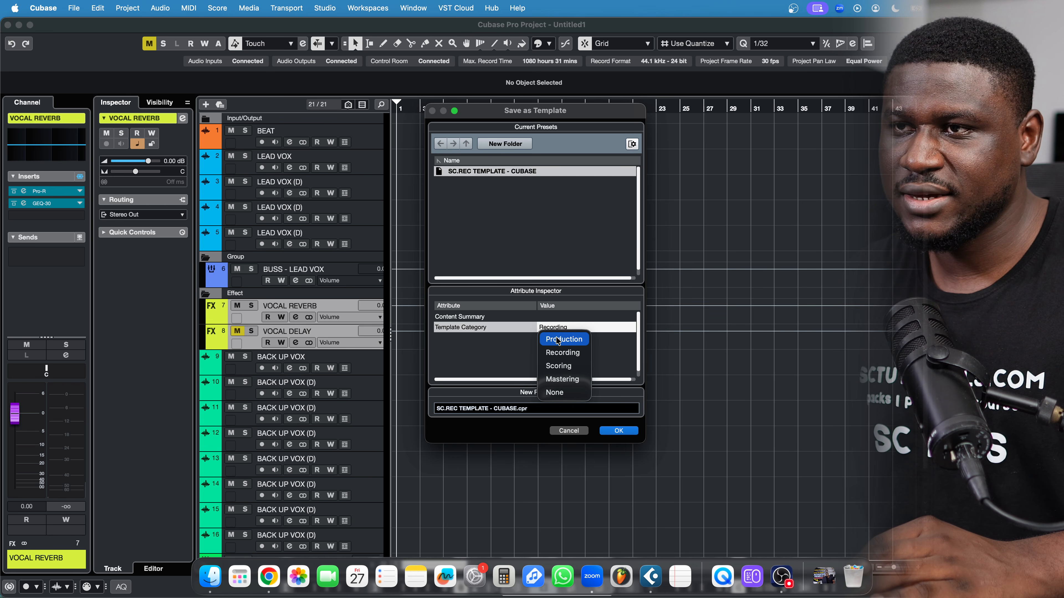
{"action": "left_click", "coordinate": [558, 353]}
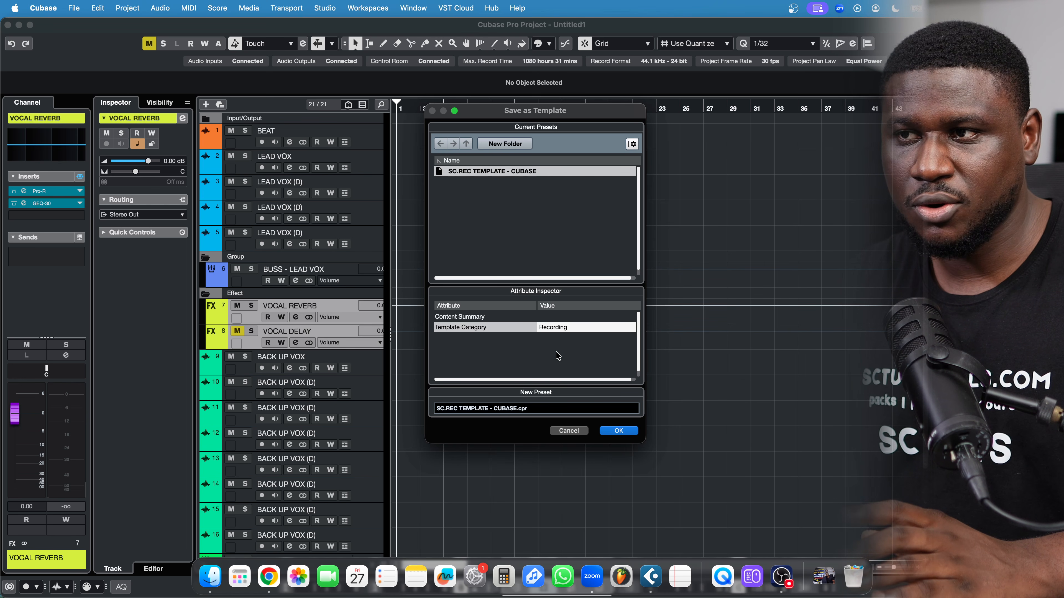
{"action": "left_click", "coordinate": [618, 432]}
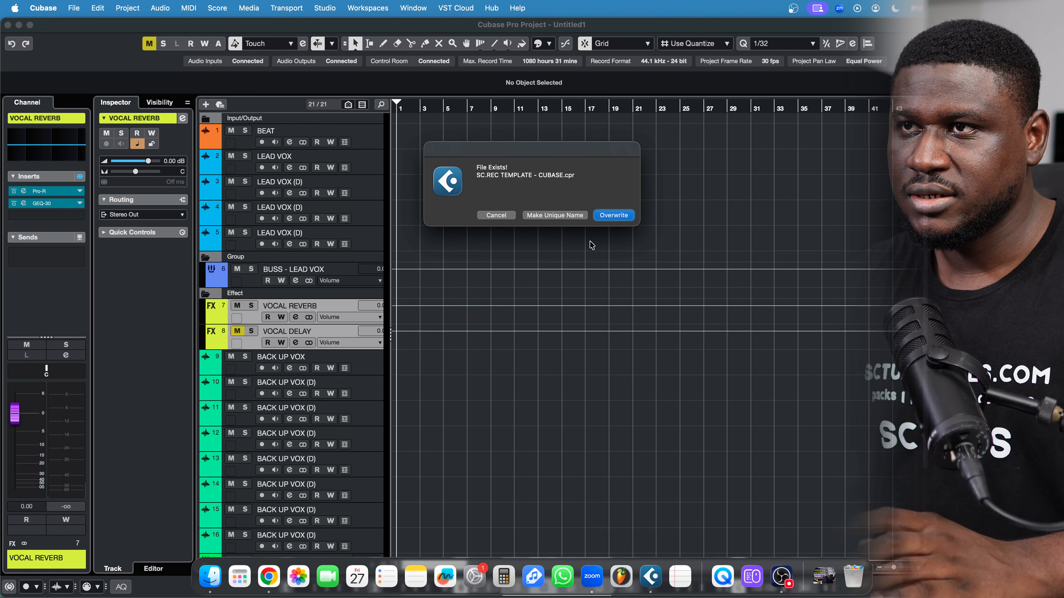
{"action": "left_click", "coordinate": [607, 216]}
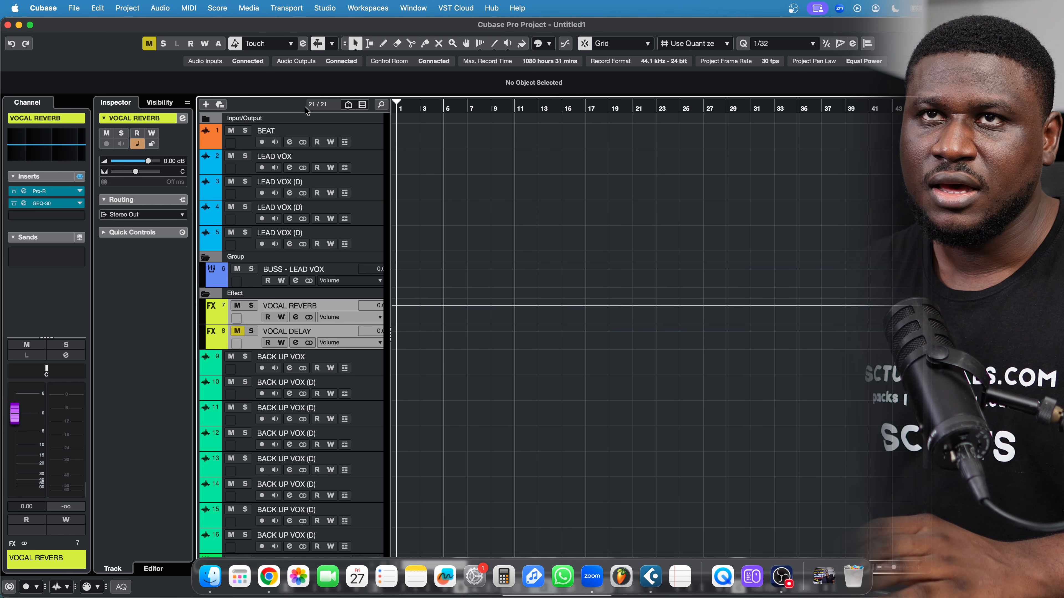
Create a new project from the Recording template SC.REC TEMPLATE - CUBASE and activate it
{"action": "left_click", "coordinate": [74, 8]}
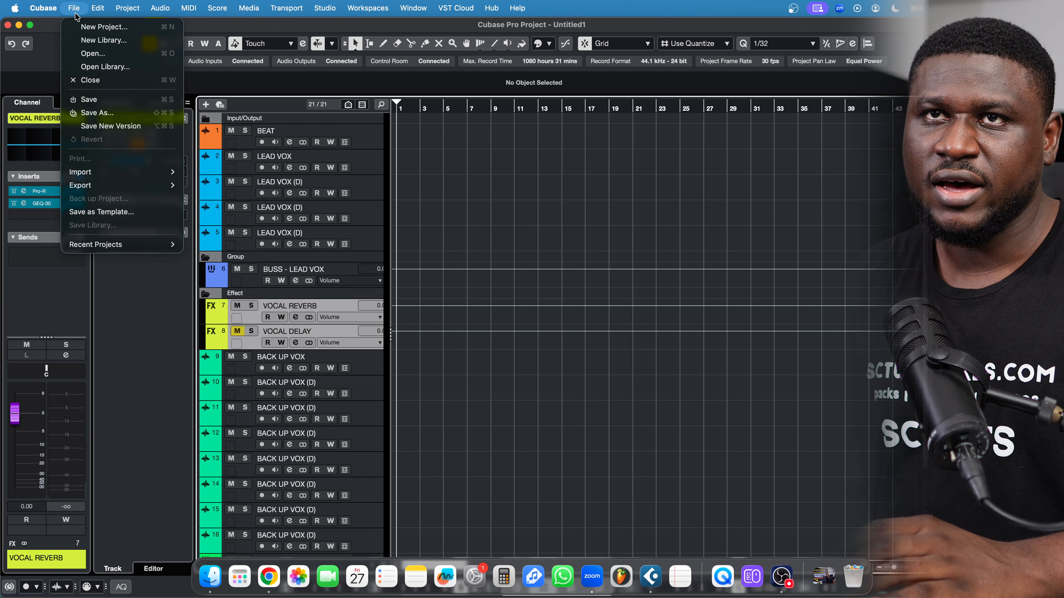
{"action": "left_click", "coordinate": [83, 28]}
{"action": "left_click", "coordinate": [633, 104]}
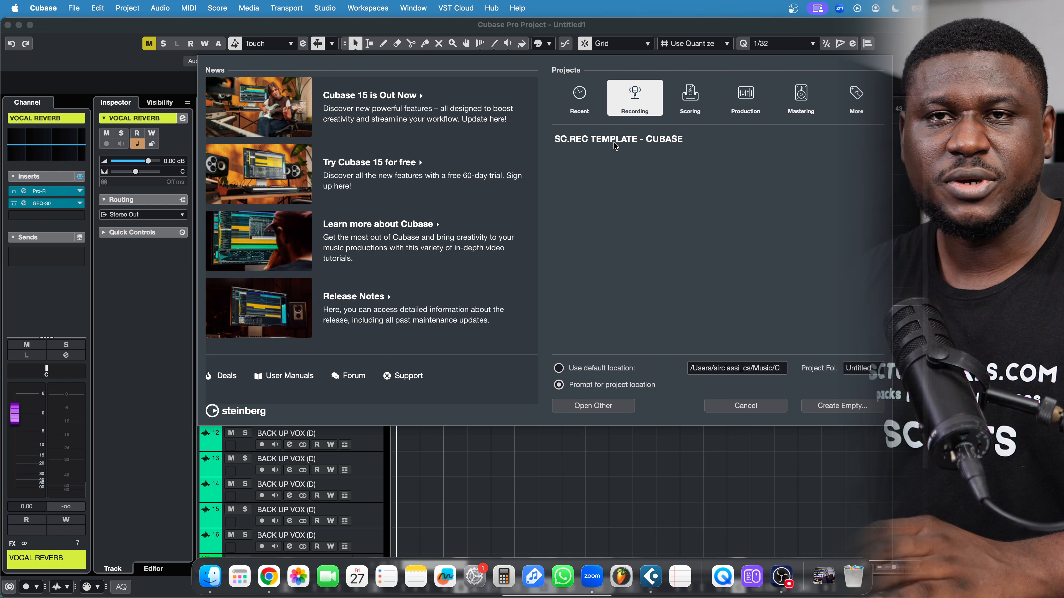
{"action": "double_click", "coordinate": [624, 143]}
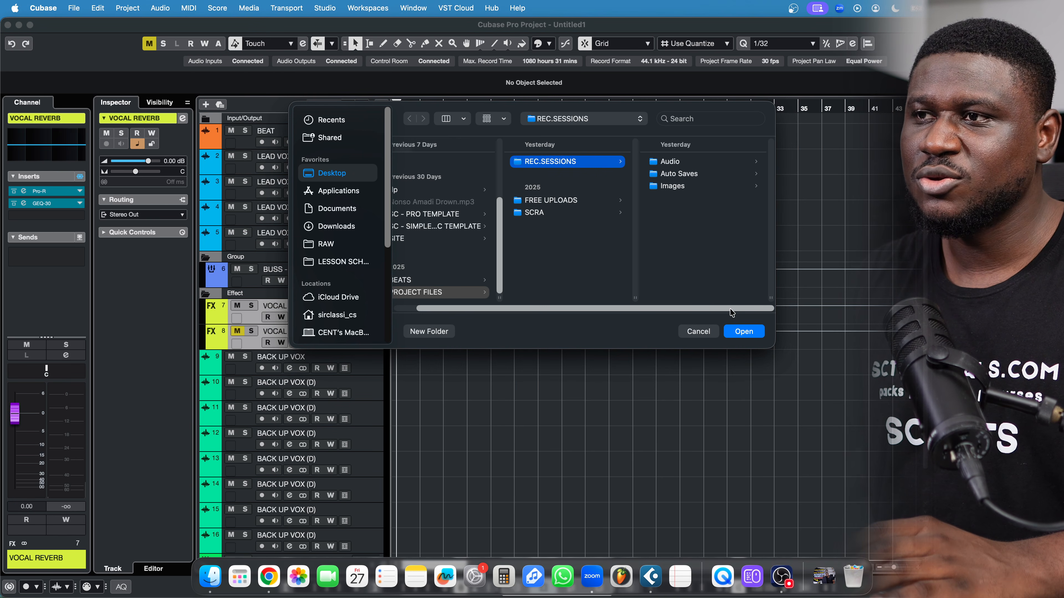
{"action": "left_click", "coordinate": [744, 331]}
{"action": "left_click", "coordinate": [584, 221]}
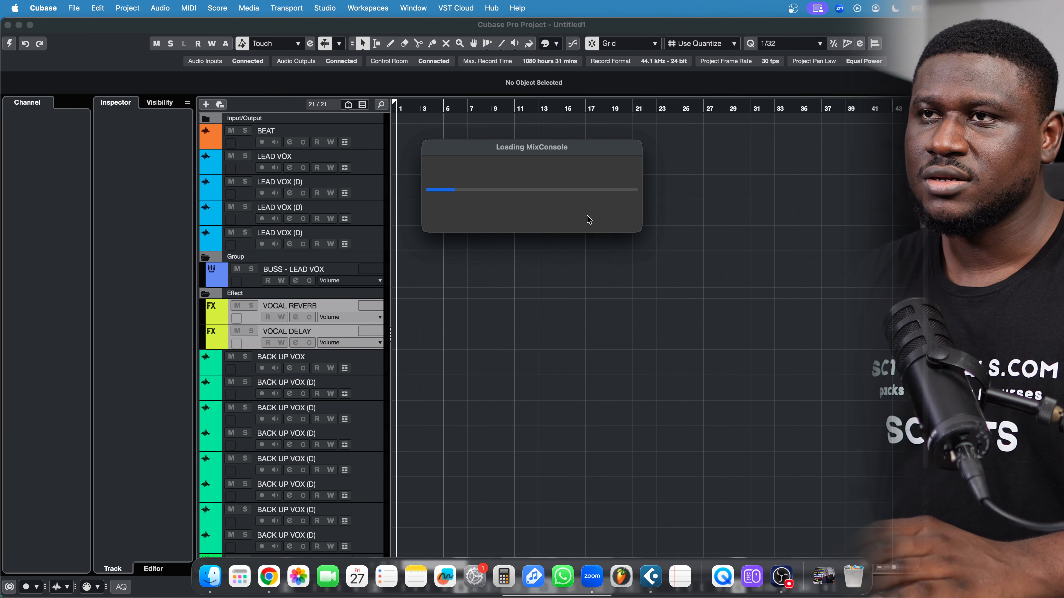